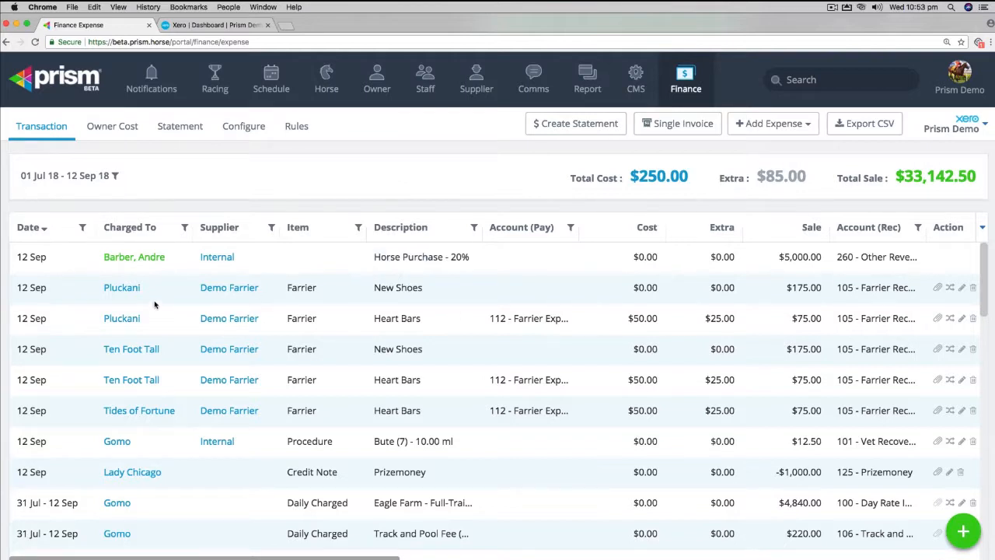
# Filter the transaction list by Charged To so that only Lady Chicago's entries are listed.
pyautogui.click(185, 228)
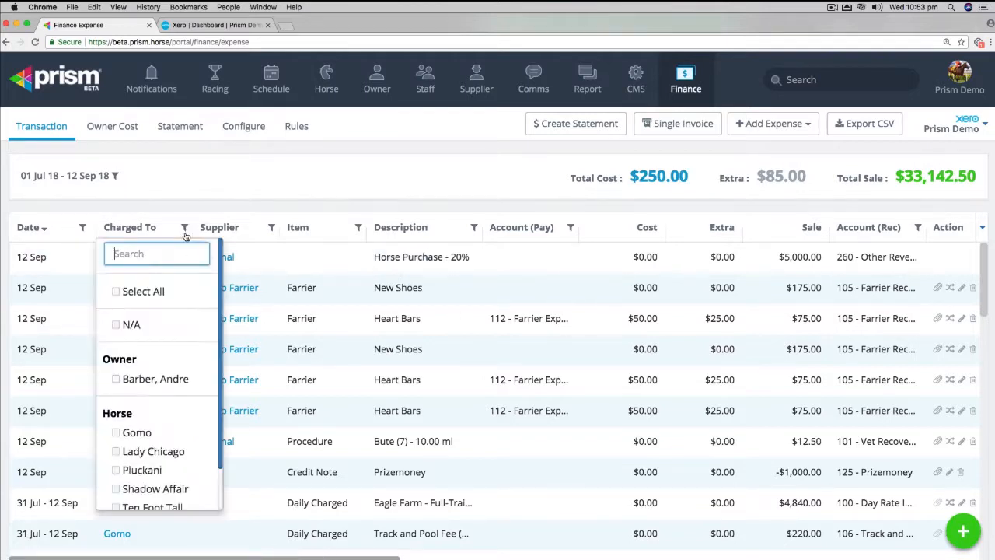
pyautogui.scroll(-2, 160, 412)
pyautogui.click(147, 404)
pyautogui.click(313, 199)
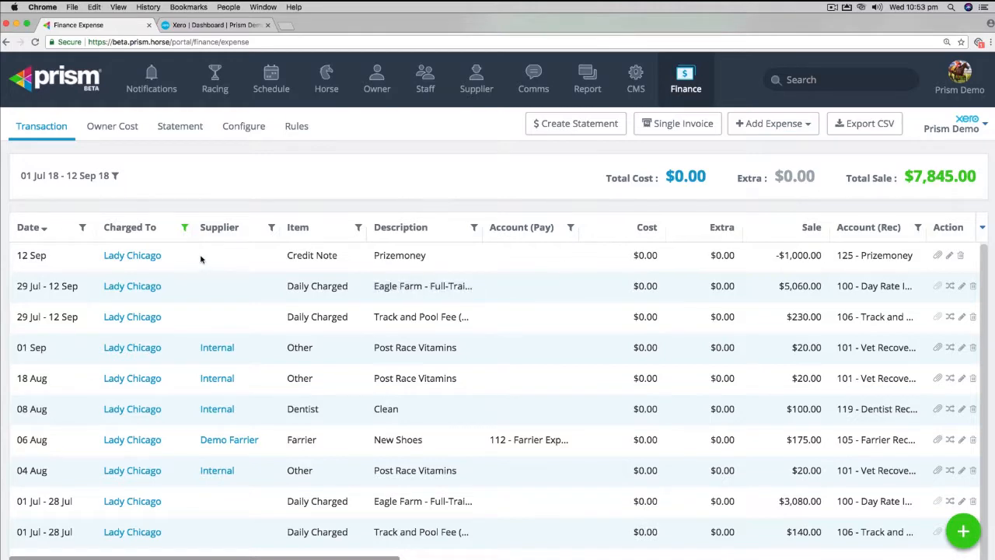
# Reset the Charged To filter to include all owners and horses.
pyautogui.click(185, 228)
pyautogui.click(129, 292)
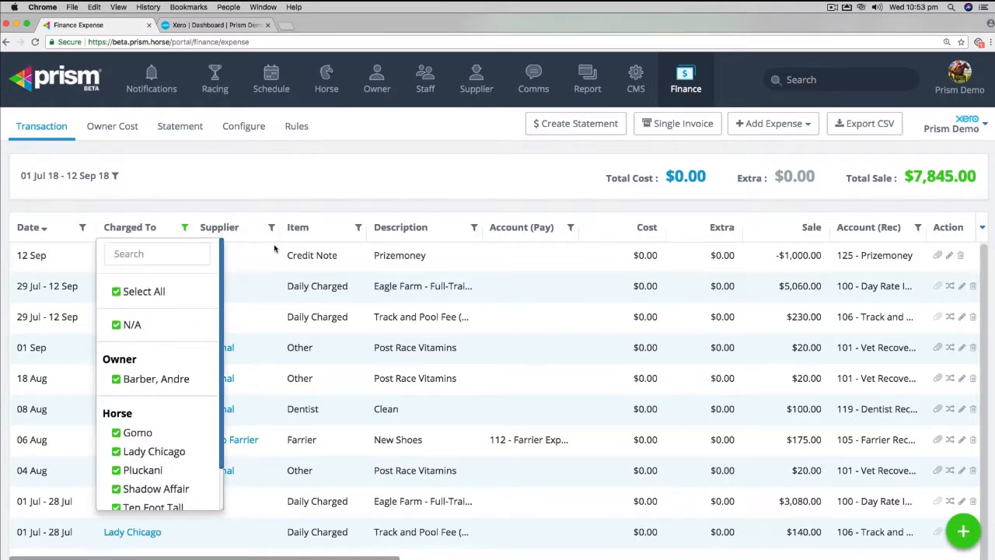
pyautogui.click(266, 208)
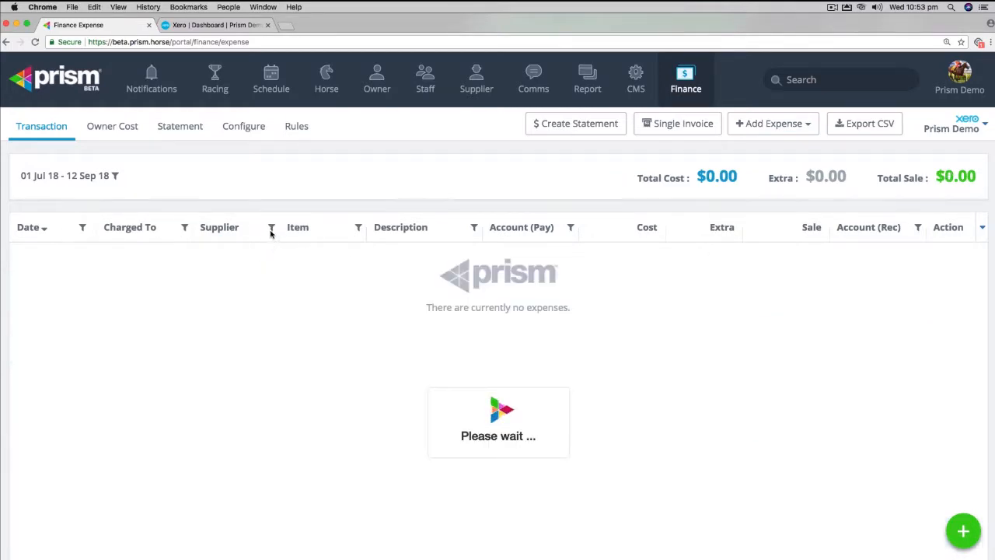
# Examine the filter options available for the Supplier, Item and Description columns.
pyautogui.click(271, 231)
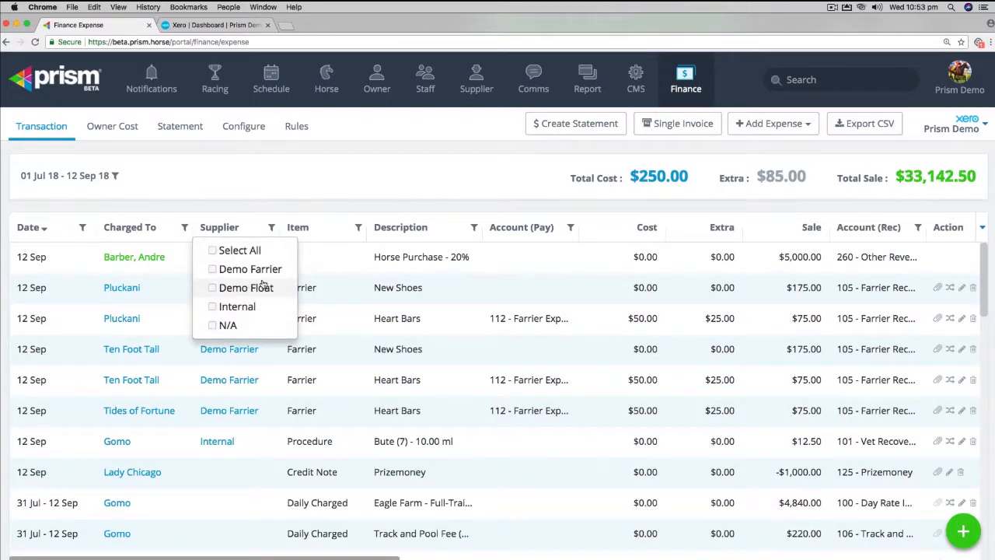
pyautogui.click(357, 227)
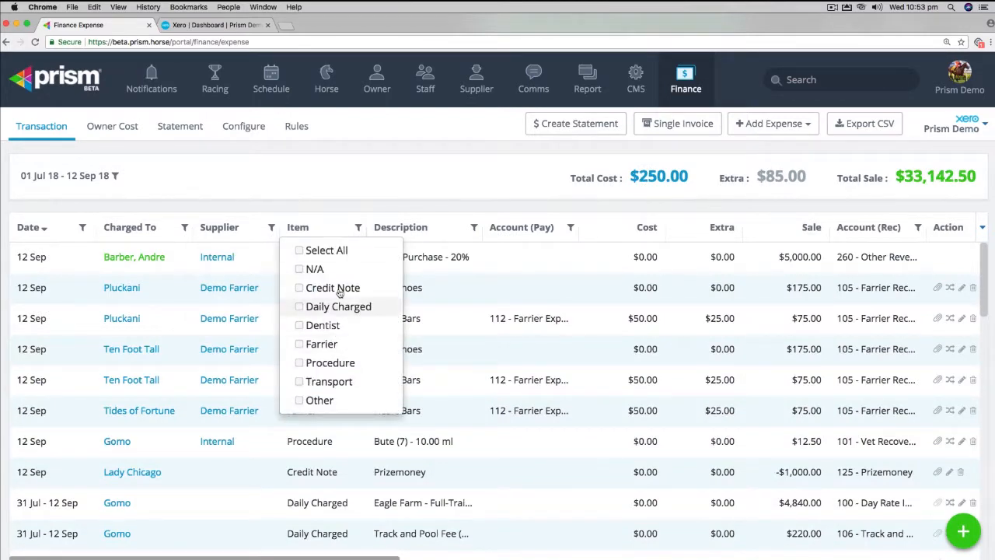
pyautogui.click(473, 227)
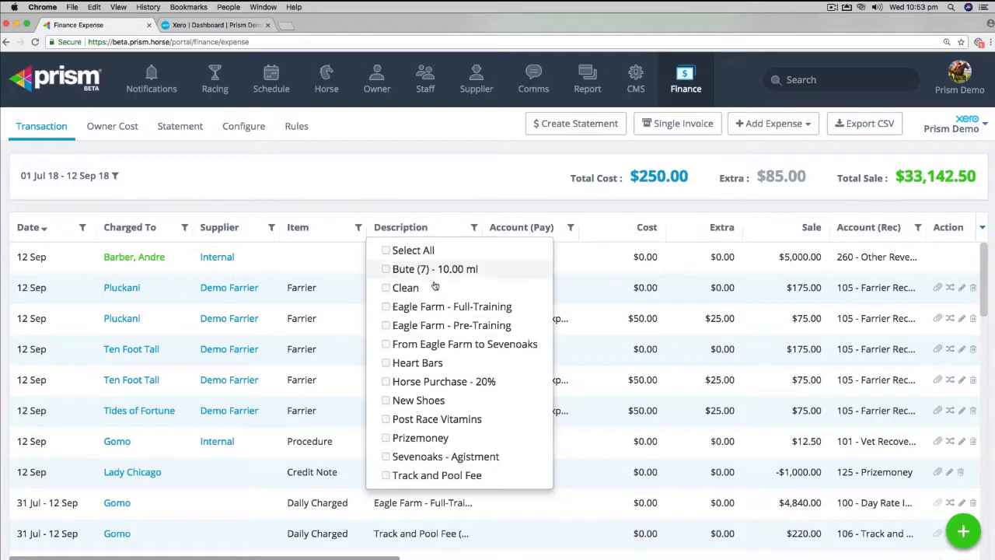
# Sort the transactions by Sale amount from highest to lowest.
pyautogui.click(811, 228)
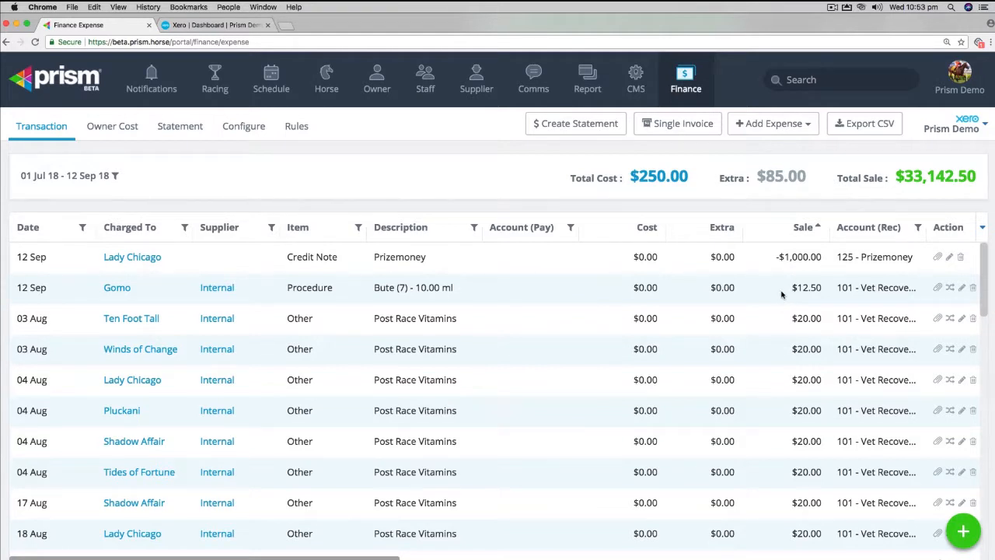
pyautogui.click(808, 231)
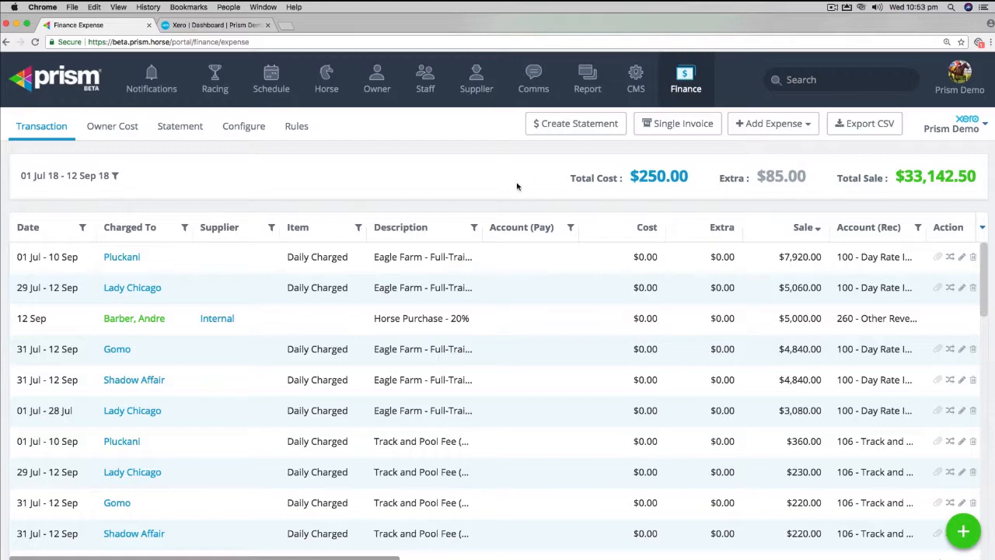
# Start a new statement for the period 01 Aug 18 to 12 Sep 18.
pyautogui.click(557, 126)
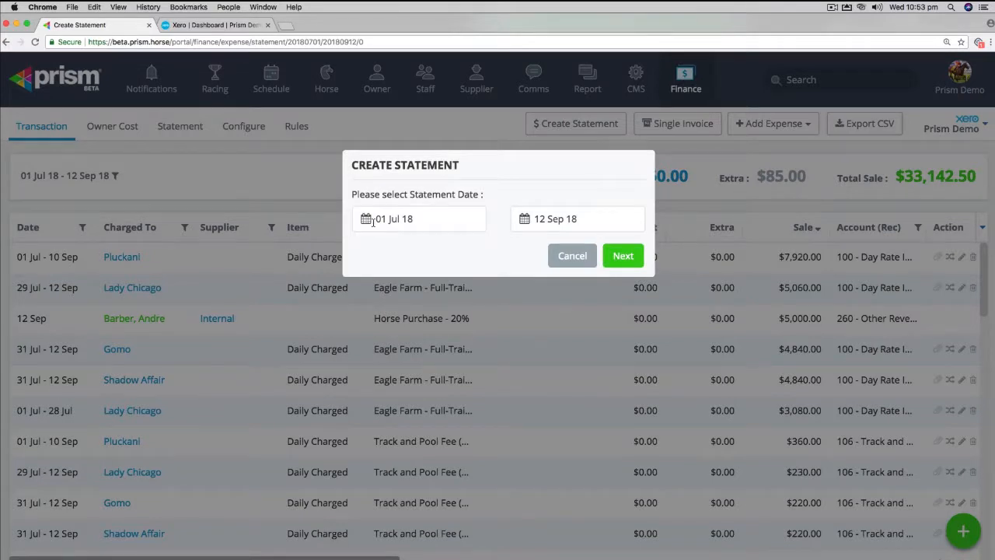
pyautogui.click(365, 221)
pyautogui.click(563, 253)
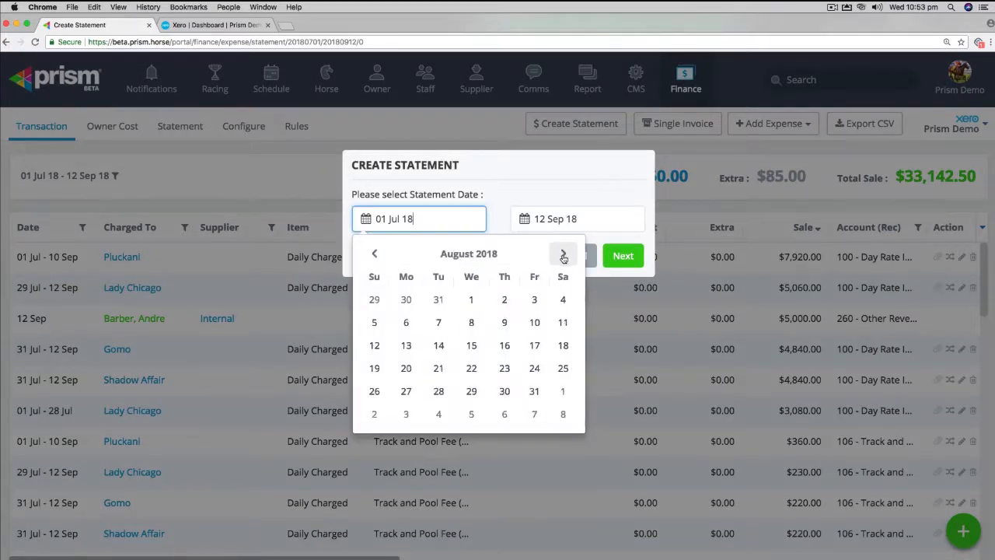
pyautogui.click(471, 301)
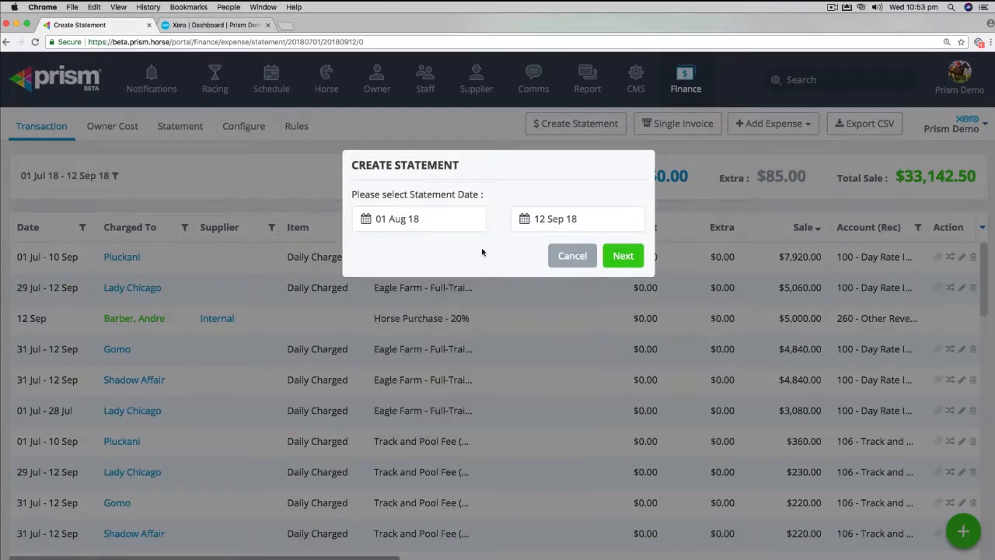
pyautogui.click(621, 257)
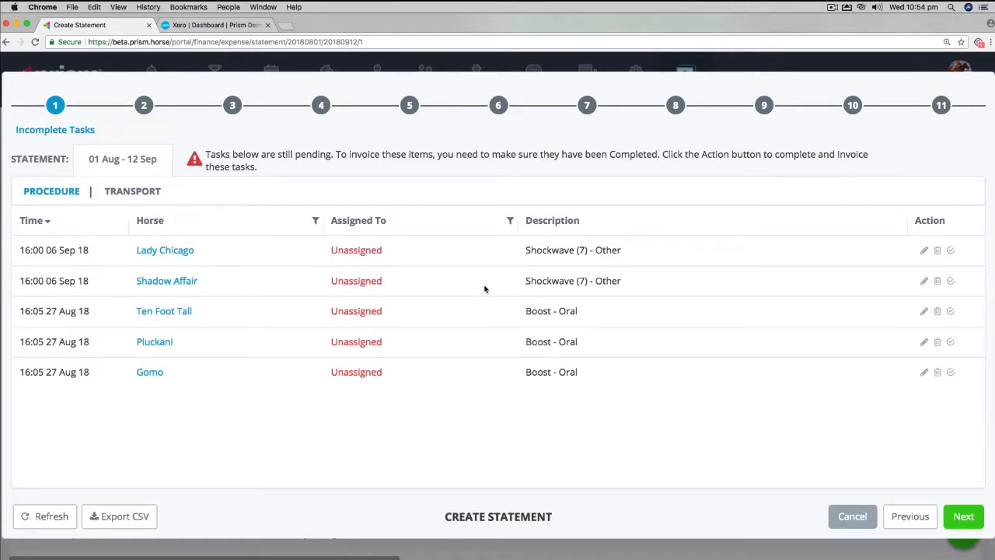
# Complete all associated Shockwave (7) procedure tasks for Lady Chicago and Shadow Affair, using the task's due date as completion time.
pyautogui.click(950, 250)
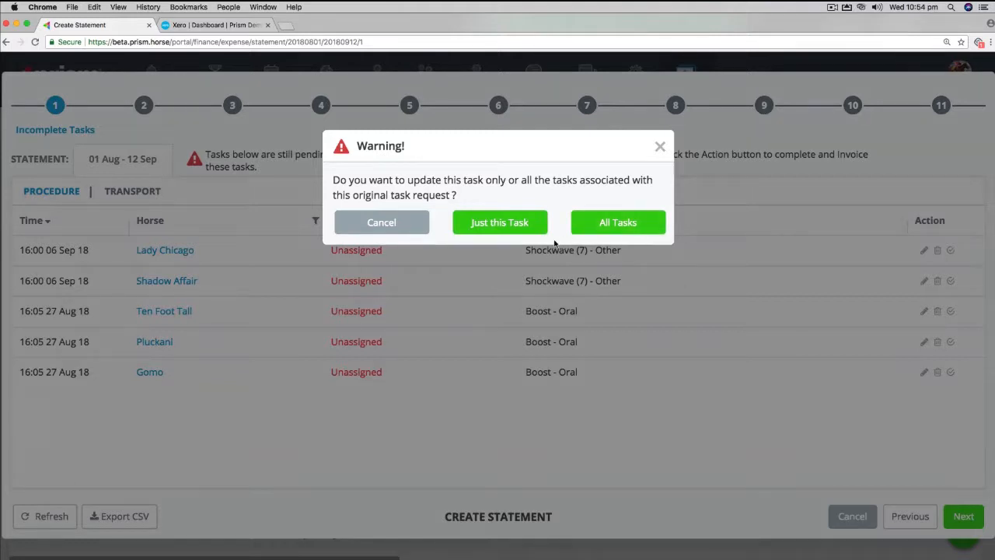
pyautogui.click(599, 227)
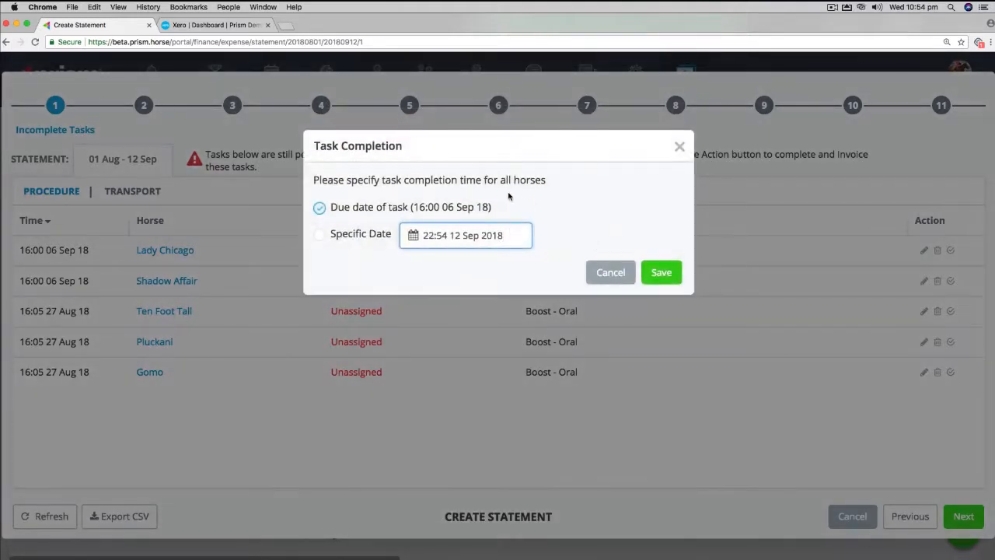
pyautogui.moveTo(365, 207); pyautogui.dragTo(526, 208)
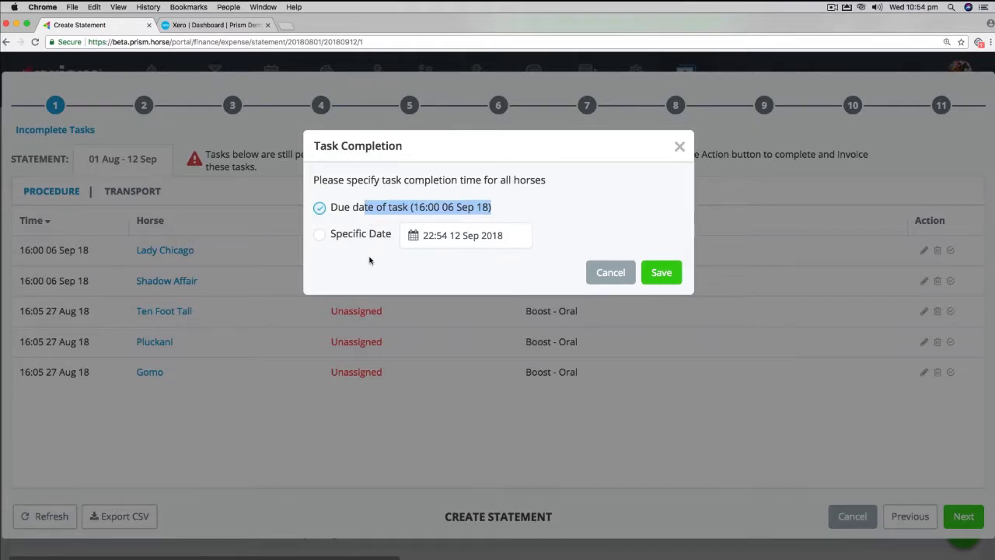
pyautogui.click(661, 273)
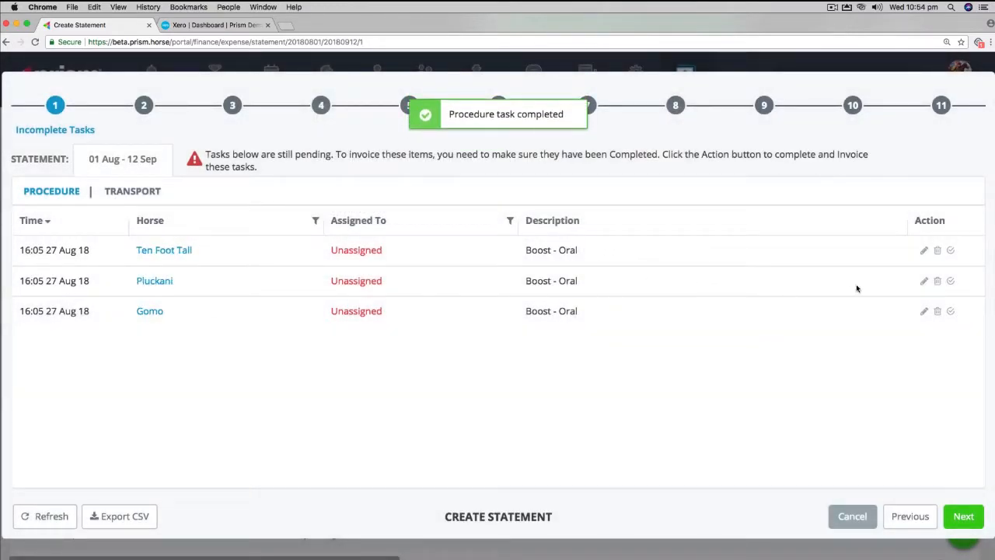
# Complete all associated Boost - Oral procedure tasks for Ten Foot Tall, Pluckani and Gomo, using the due date as completion time.
pyautogui.click(950, 250)
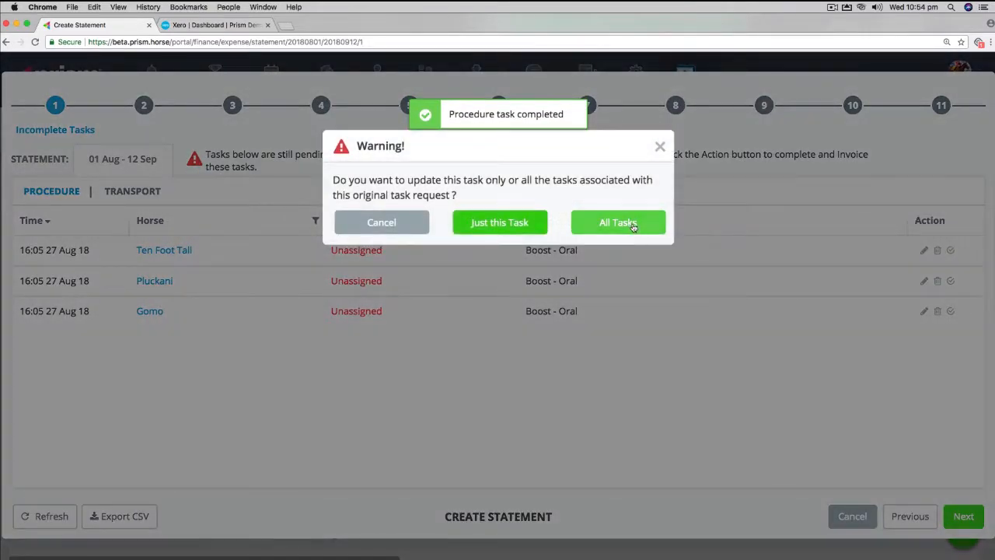
pyautogui.click(629, 224)
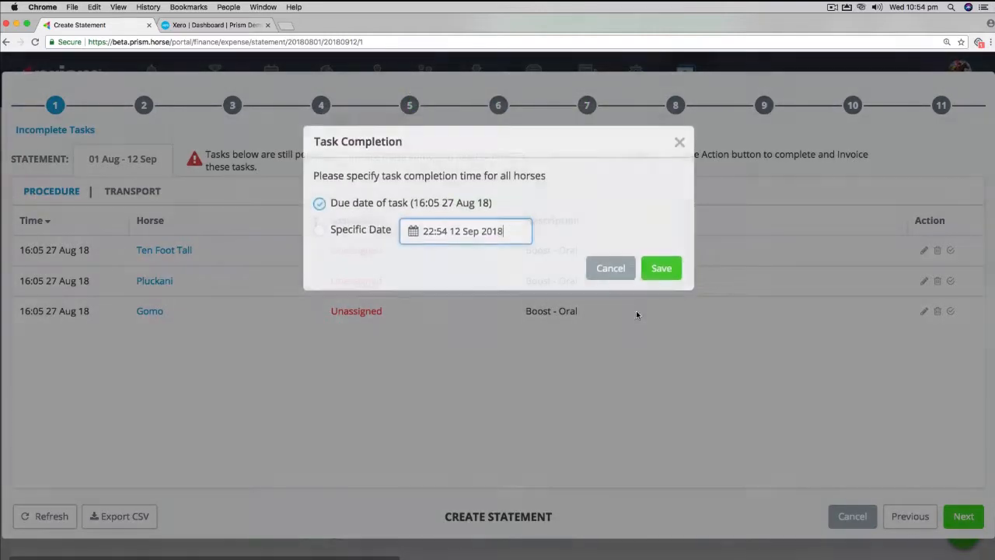
pyautogui.click(659, 272)
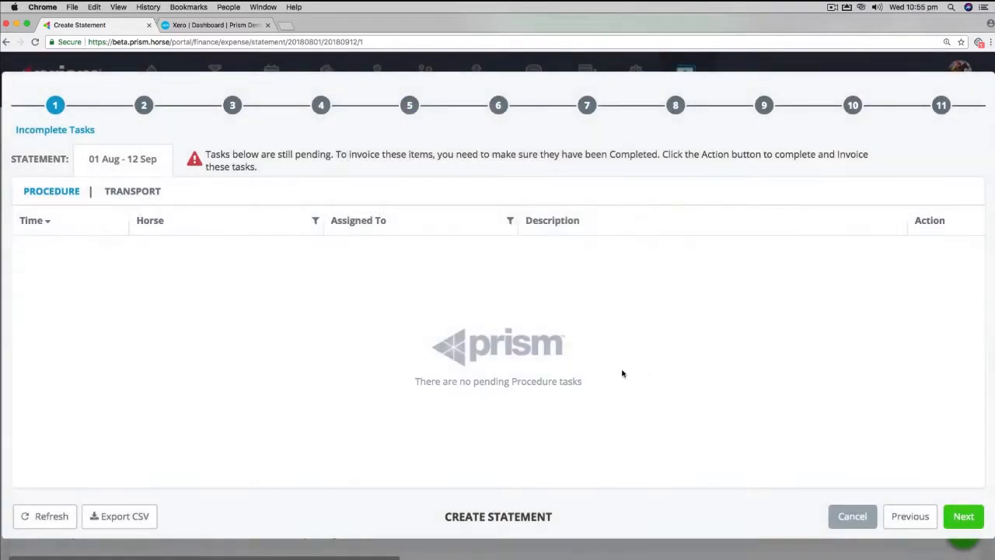
# Complete both pending transport tasks for Shadow Affair between Eagle Farm and Gold Coast, confirming the prior outbound trip as completed.
pyautogui.click(122, 195)
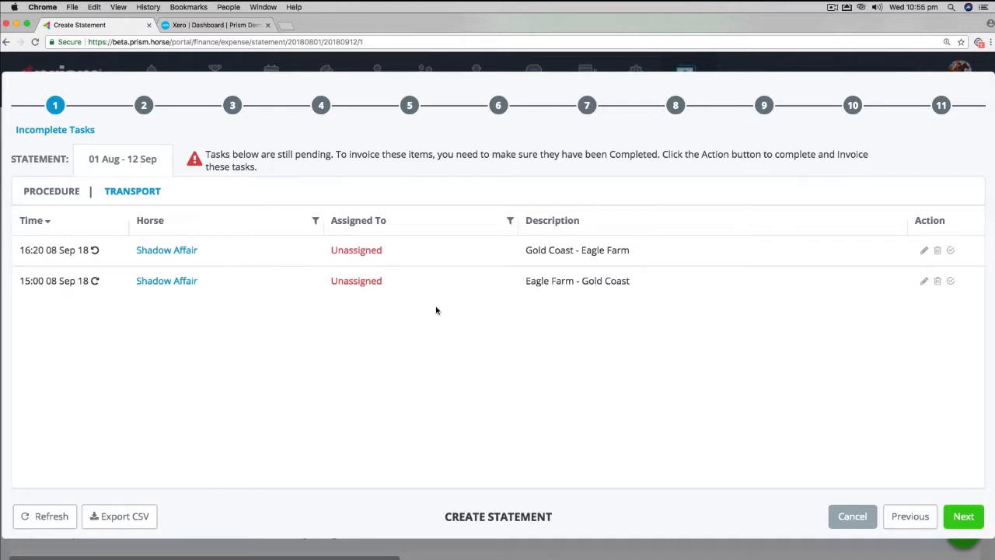
pyautogui.click(951, 250)
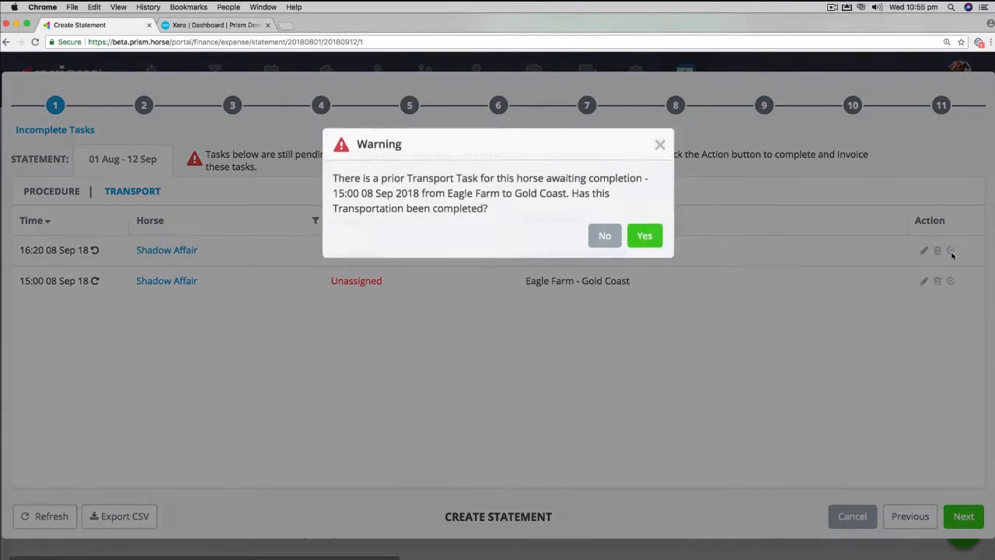
pyautogui.click(646, 239)
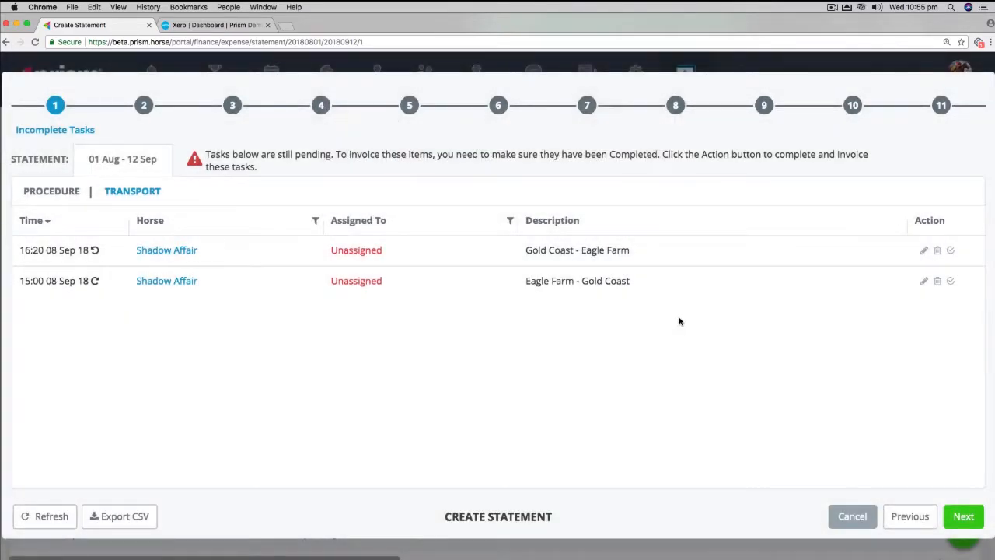
pyautogui.click(951, 250)
pyautogui.click(661, 273)
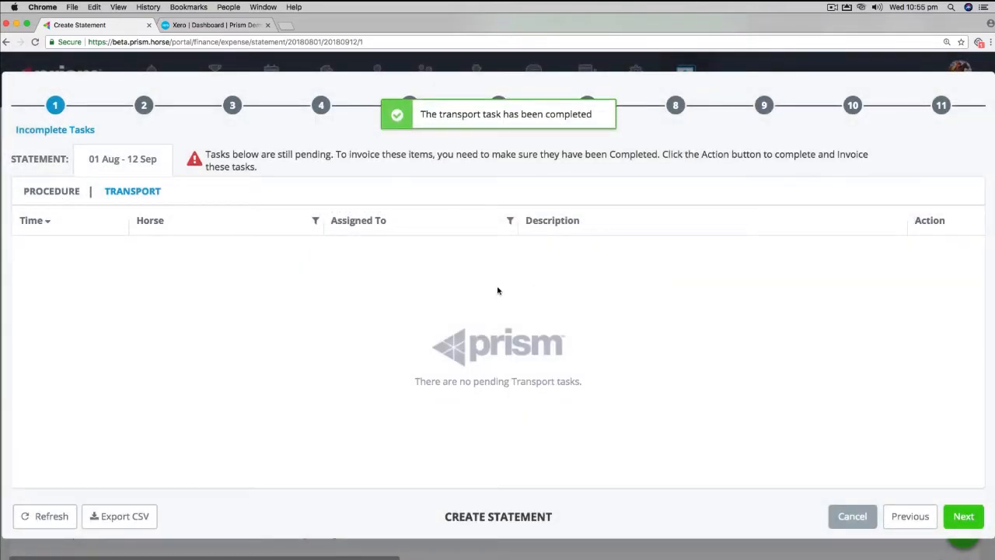
# Recheck the pending procedure and transport tasks and advance the statement to the No Daily Charges stage.
pyautogui.click(76, 194)
pyautogui.click(115, 195)
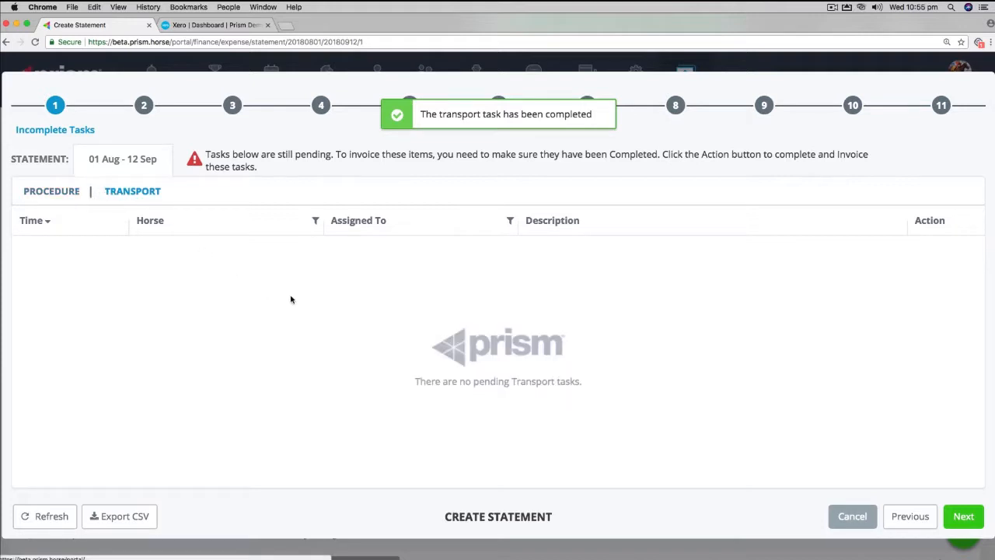
pyautogui.click(962, 516)
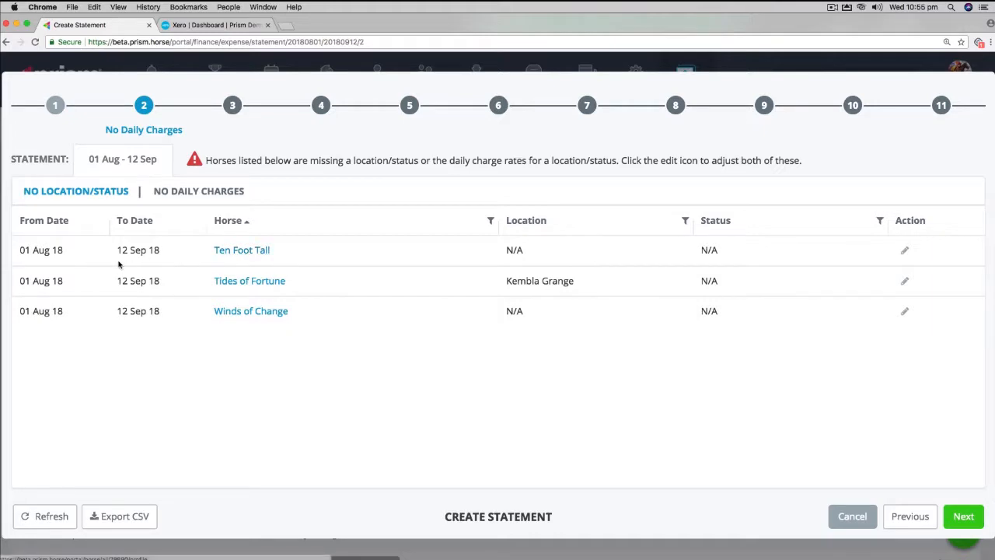
# Set Ten Foot Tall's location to Sevenoaks and status to Agistment for 01 Aug 2018 to 12 Sep 2018, confirming the billing change.
pyautogui.click(904, 251)
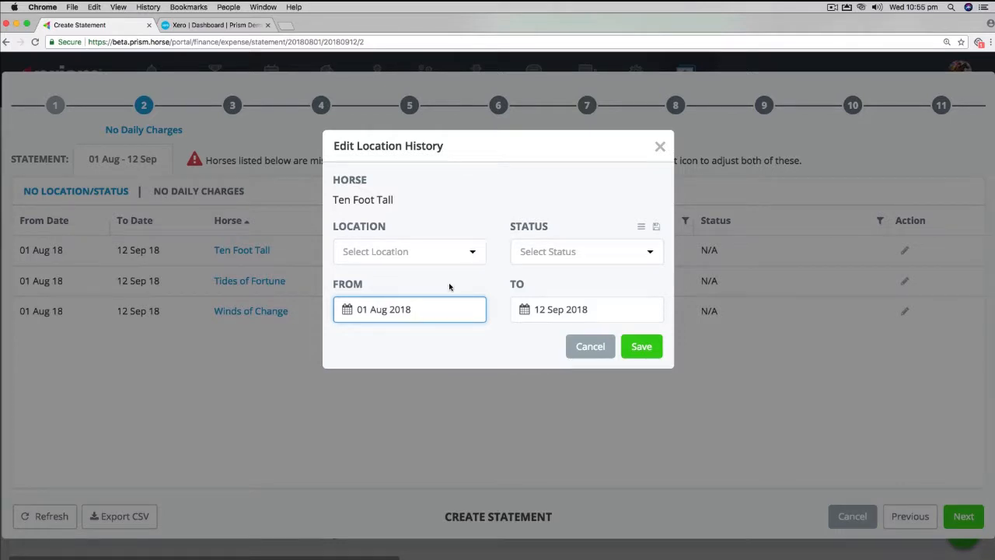
pyautogui.click(470, 252)
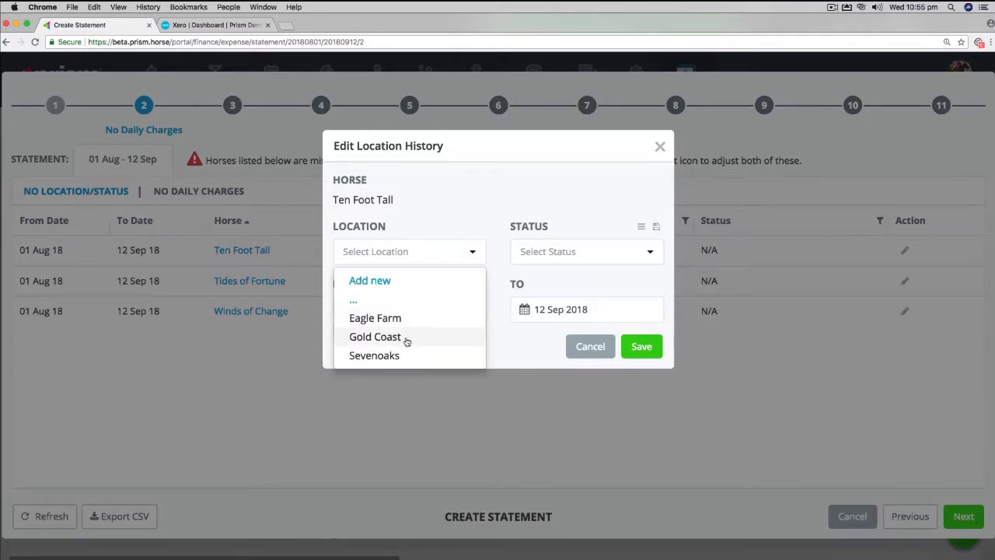
pyautogui.click(389, 355)
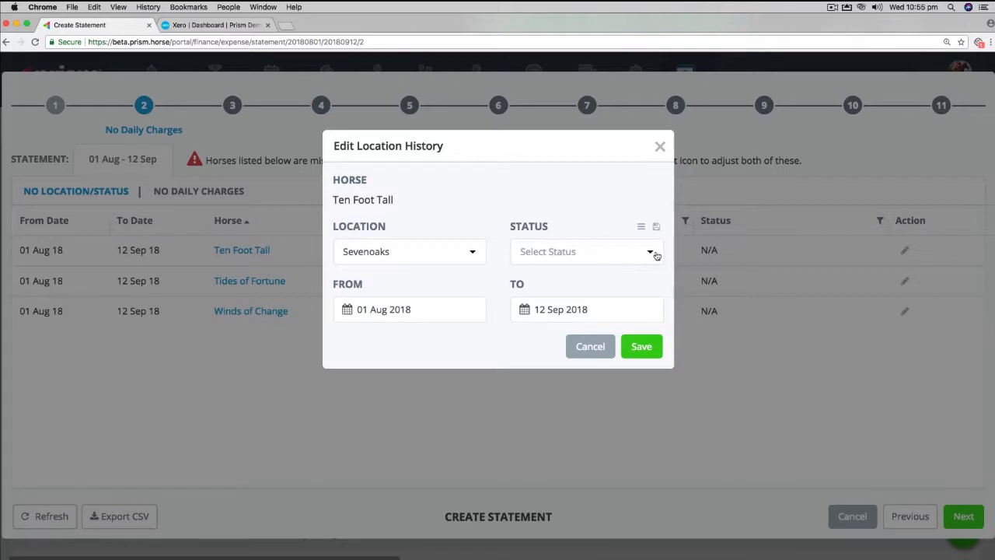
pyautogui.click(653, 253)
pyautogui.click(552, 319)
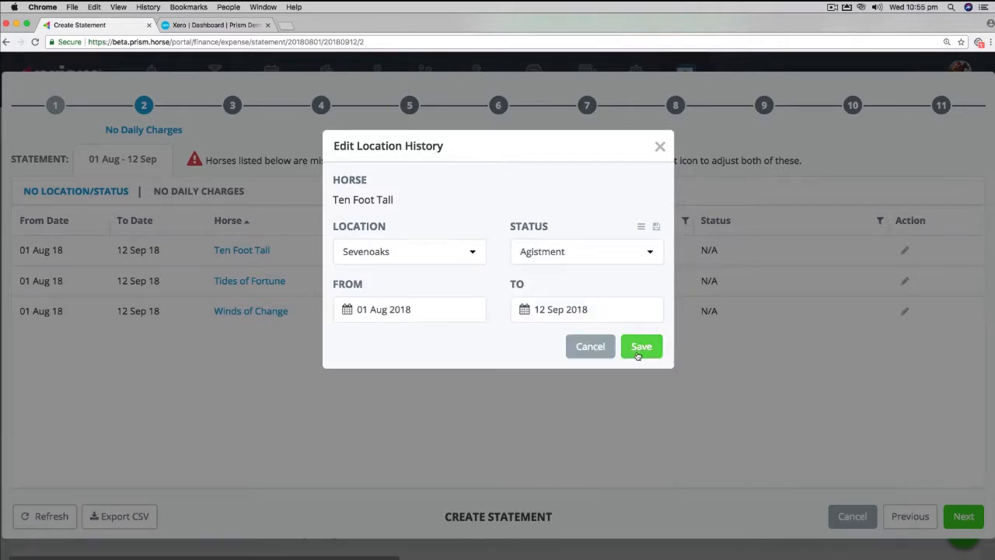
pyautogui.click(644, 347)
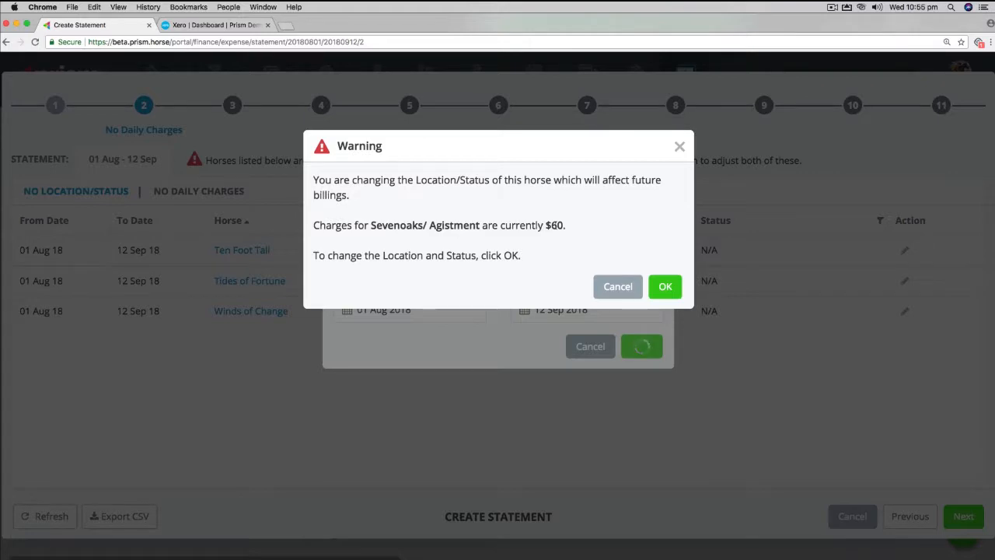
pyautogui.click(665, 286)
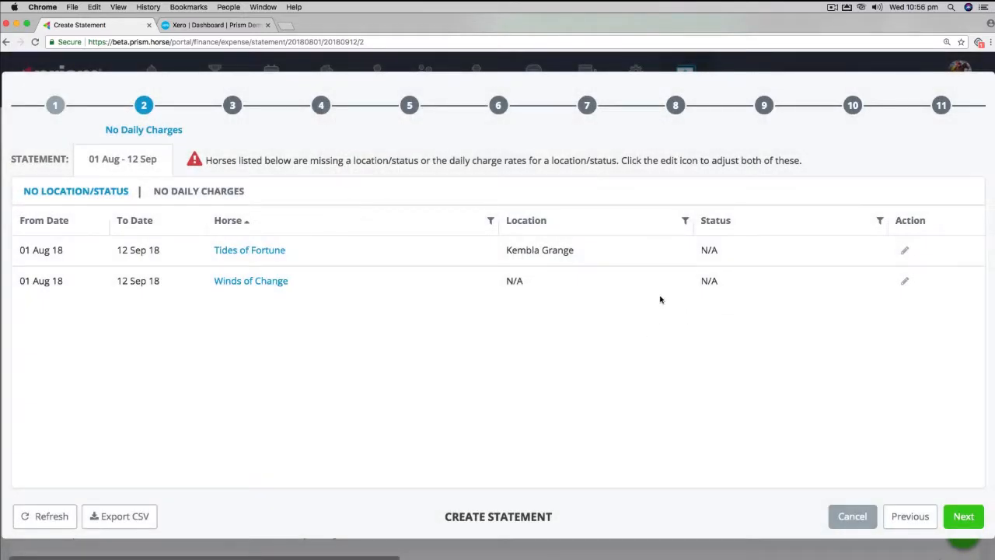
# Set Tides of Fortune's status to Agistment at Kembla Grange for 01 Aug 2018 to 12 Sep 2018.
pyautogui.click(904, 250)
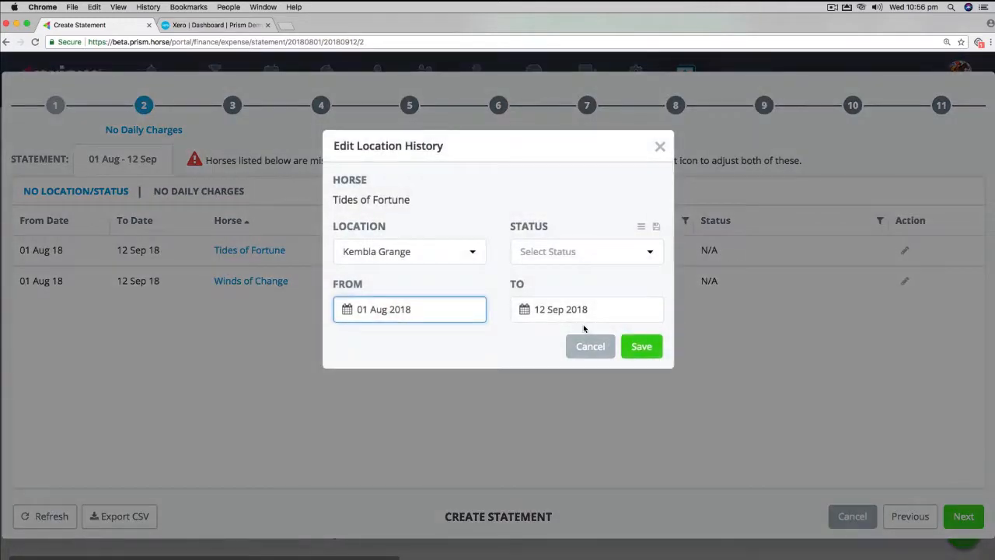
pyautogui.click(650, 252)
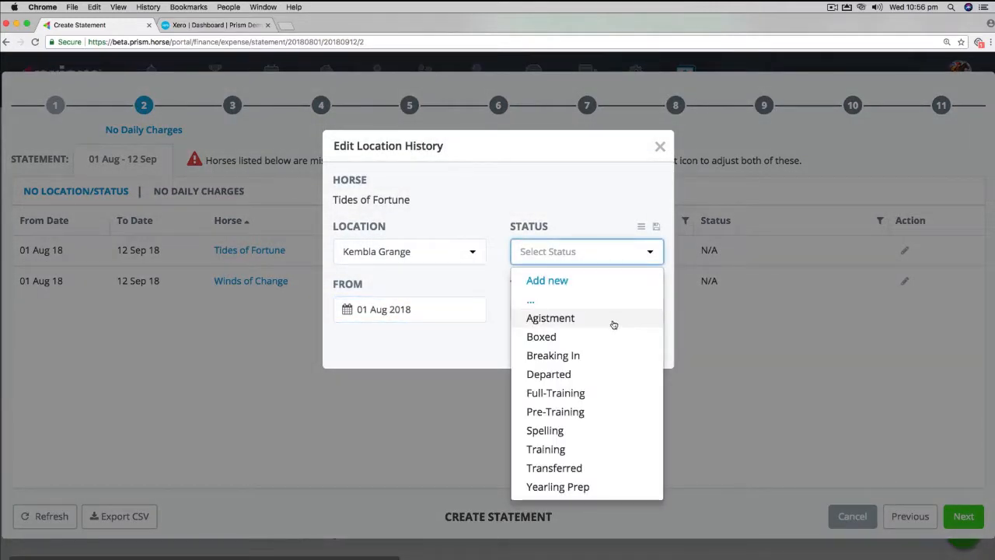
pyautogui.click(612, 321)
pyautogui.click(641, 348)
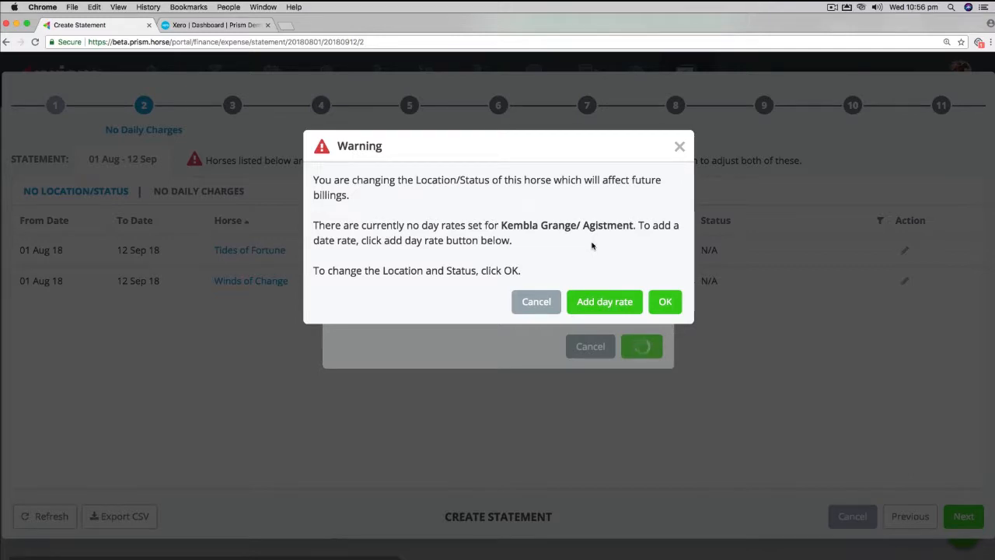
# Add a day rate of $45 tax inclusive for Kembla Grange/Agistment with receivable account 100 - Day Rate Income while changing Tides of Fortune's status.
pyautogui.click(603, 301)
pyautogui.click(534, 263)
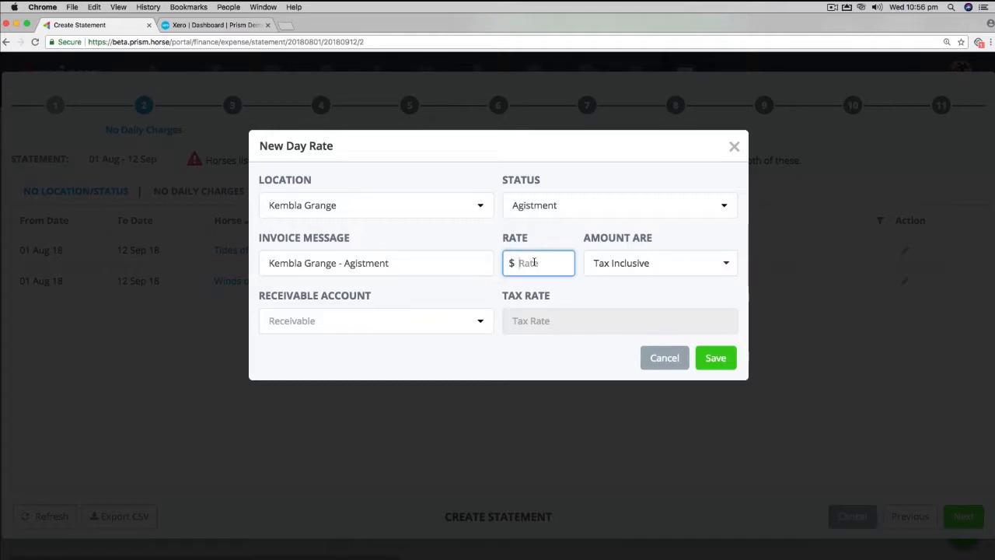
pyautogui.write('45')
pyautogui.click(488, 322)
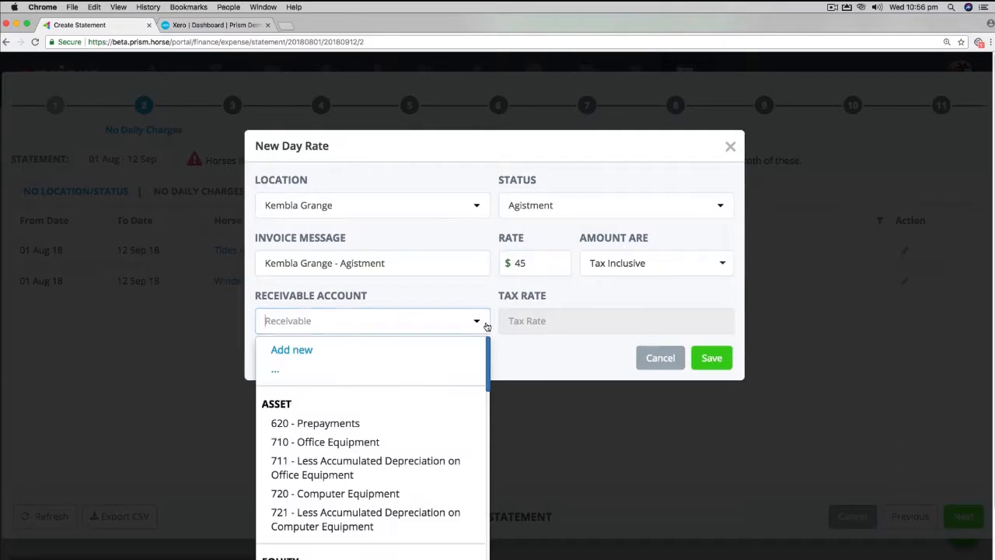
pyautogui.write('day')
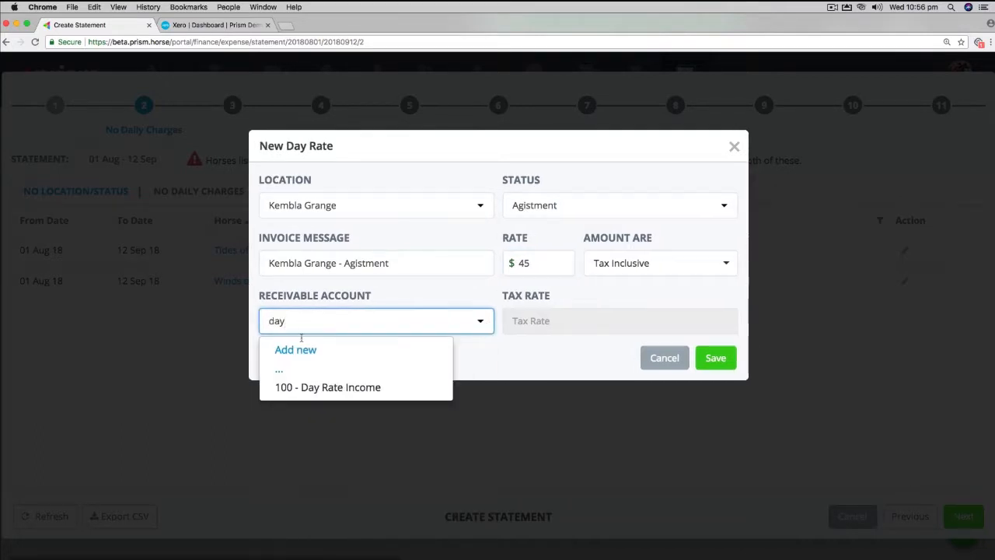
pyautogui.click(349, 385)
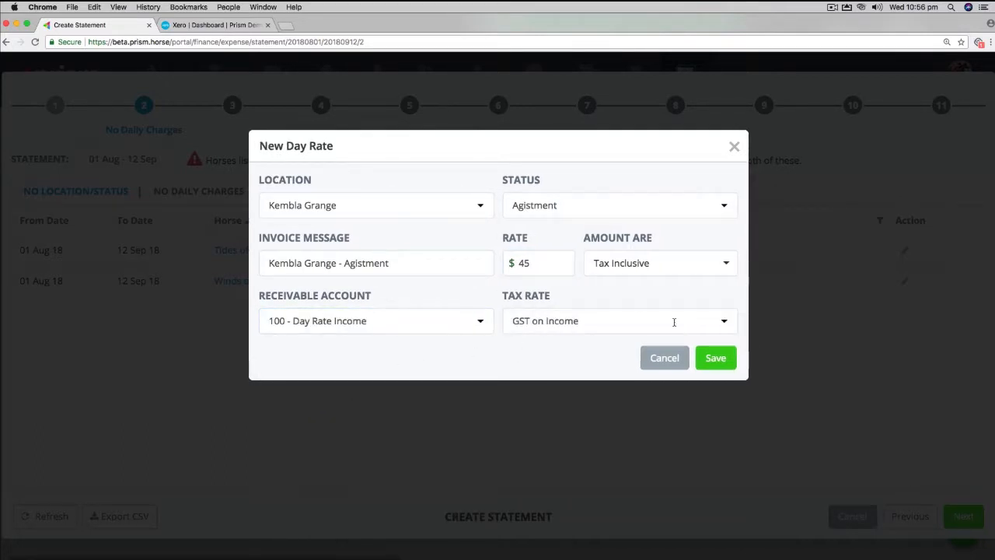
pyautogui.click(710, 359)
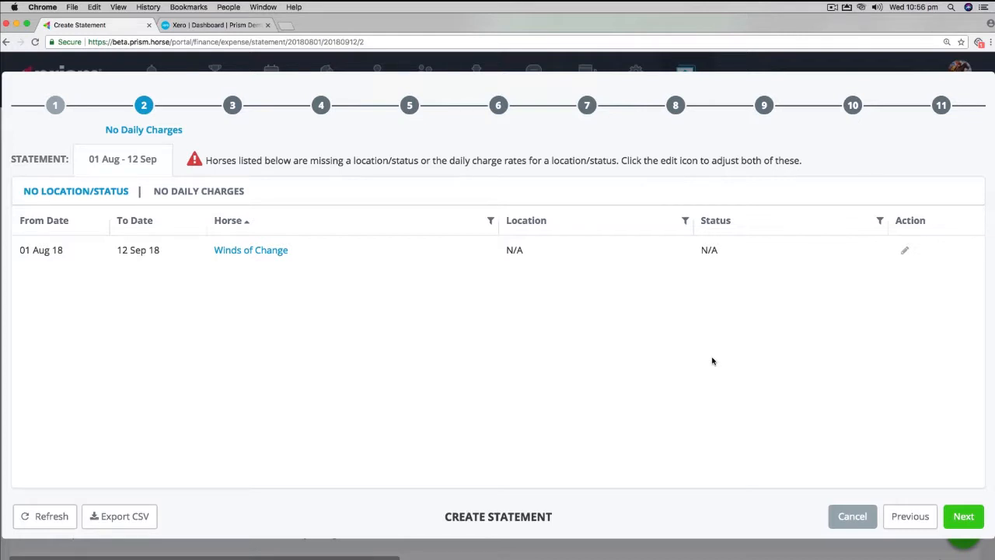
# Set Winds of Change's location to Eagle Farm and status to Full-Training for 01 Aug 2018 to 12 Sep 2018, confirming the billing change.
pyautogui.click(904, 249)
pyautogui.click(469, 252)
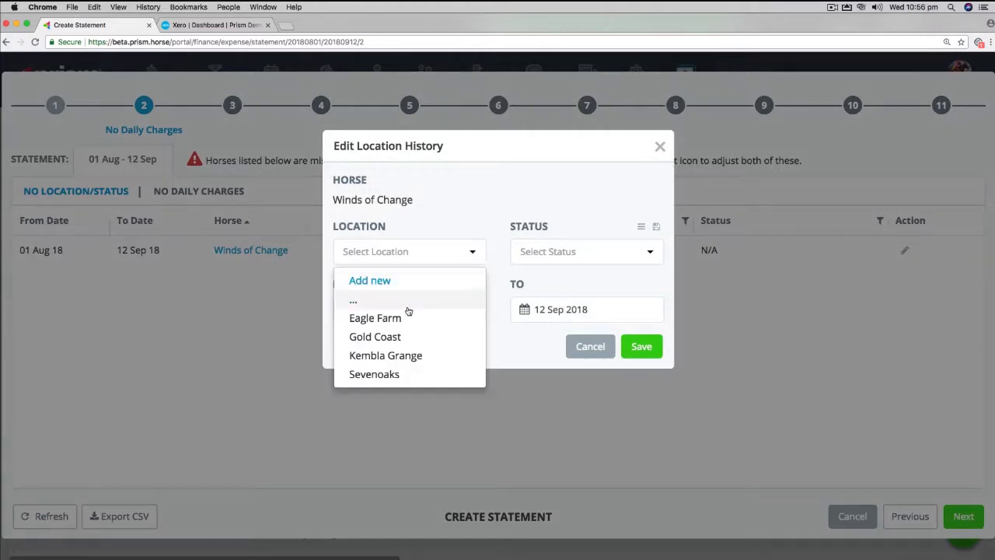
pyautogui.click(396, 319)
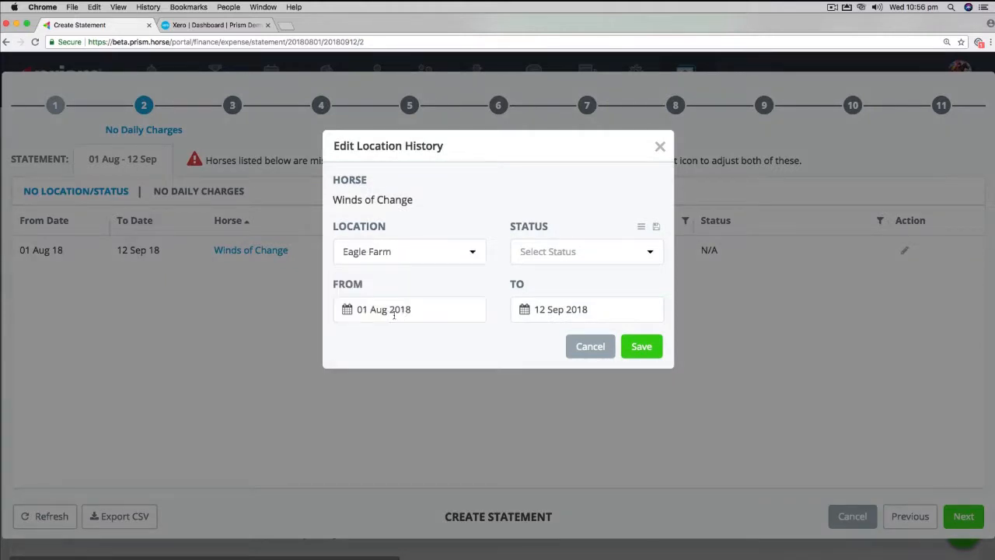
pyautogui.click(645, 259)
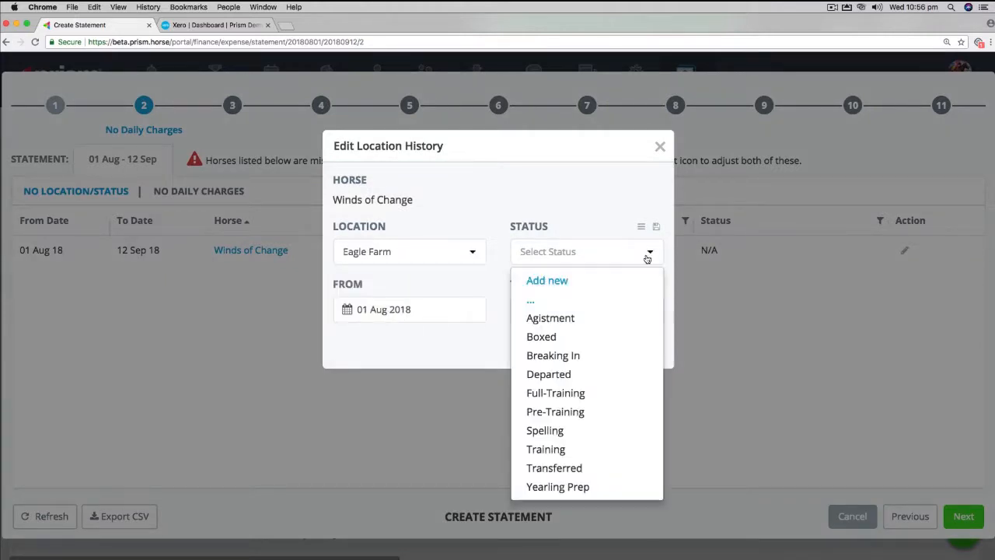
pyautogui.click(558, 400)
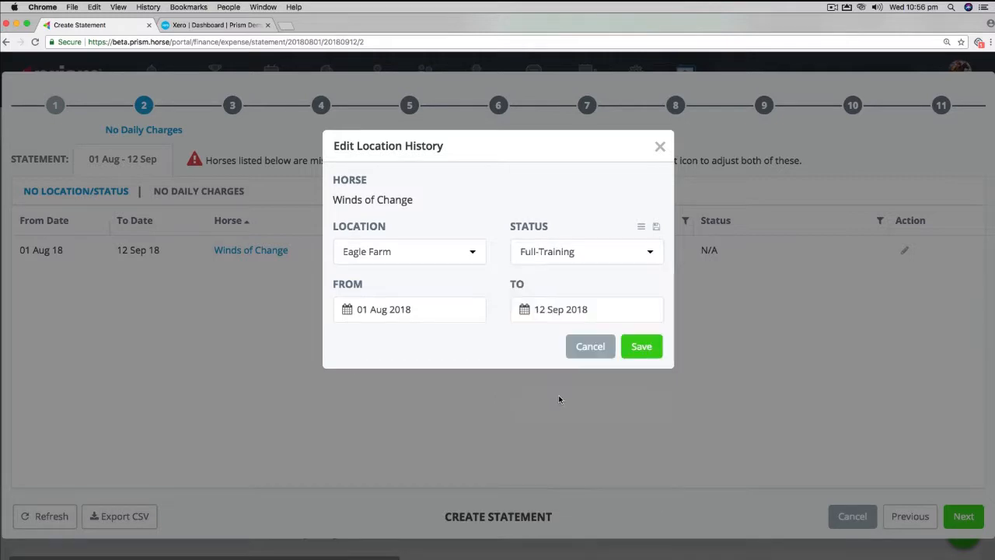
pyautogui.click(643, 347)
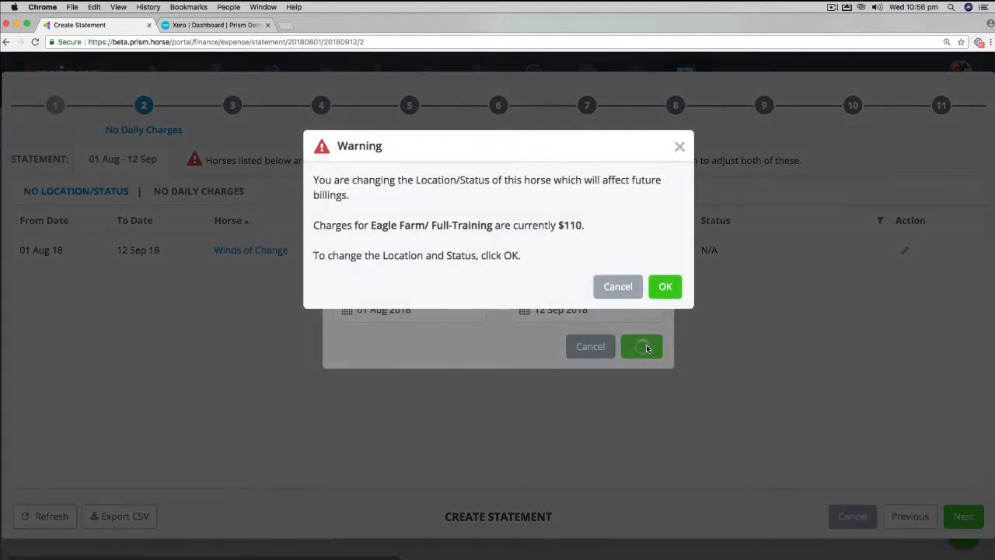
pyautogui.click(660, 288)
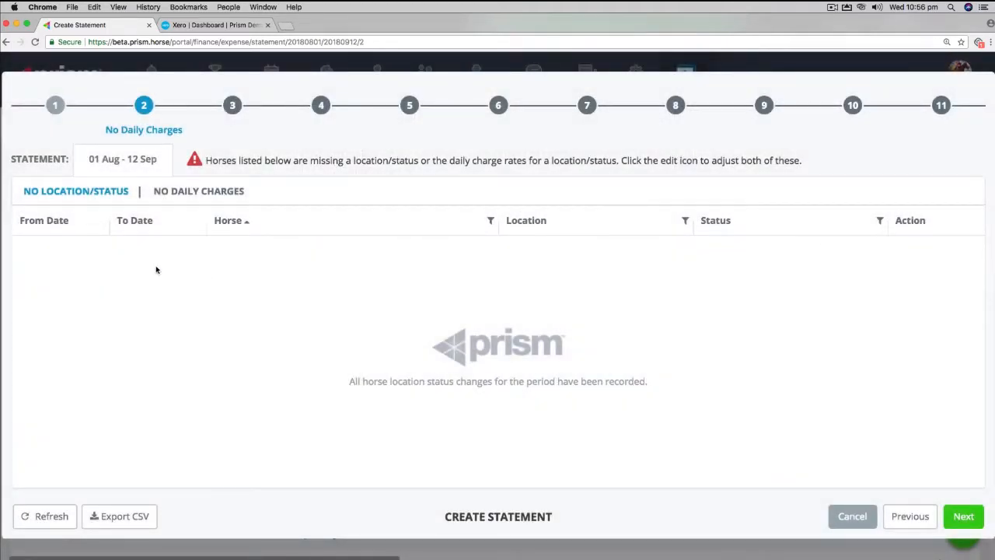
# Resolve the missing Kembla Grange/Agistment daily charge with a $45 tax-inclusive rate on 100 - Day Rate Income, and advance to Horse Ownership.
pyautogui.click(215, 194)
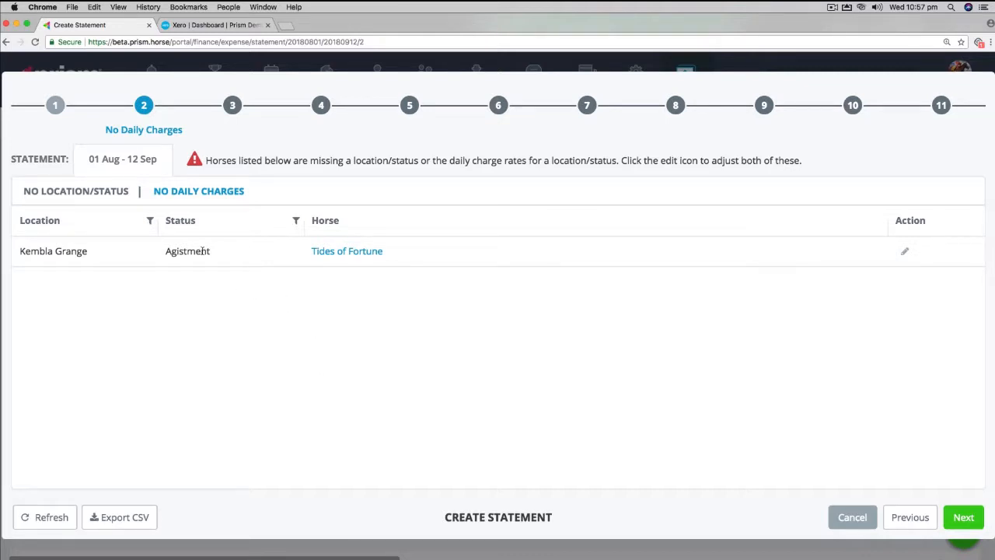
pyautogui.click(904, 252)
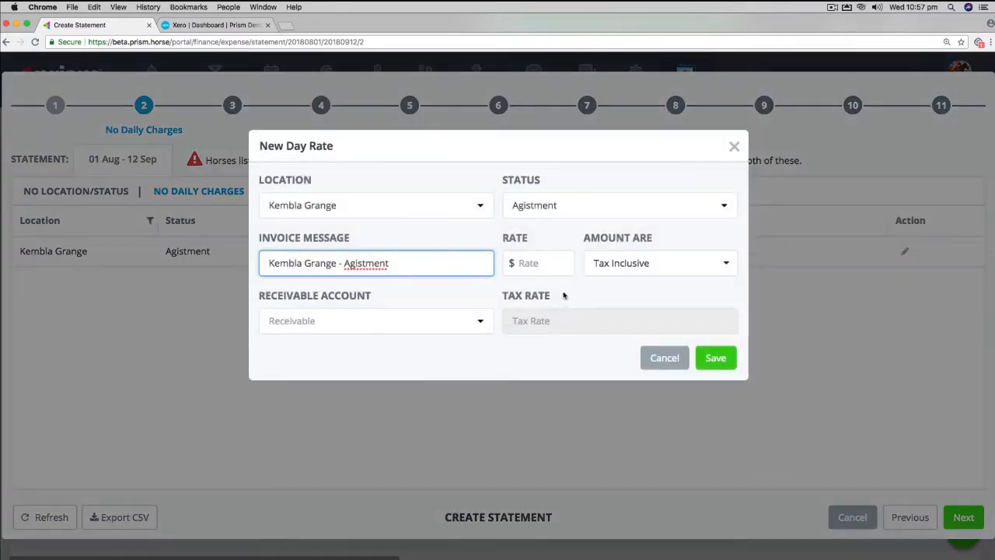
pyautogui.click(554, 262)
pyautogui.write('45')
pyautogui.click(477, 324)
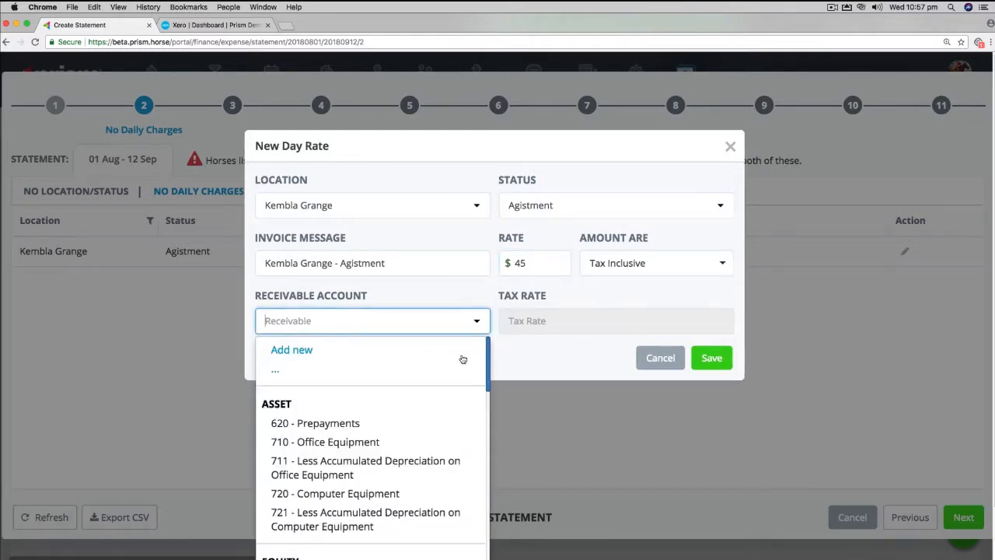
pyautogui.write('day')
pyautogui.click(402, 387)
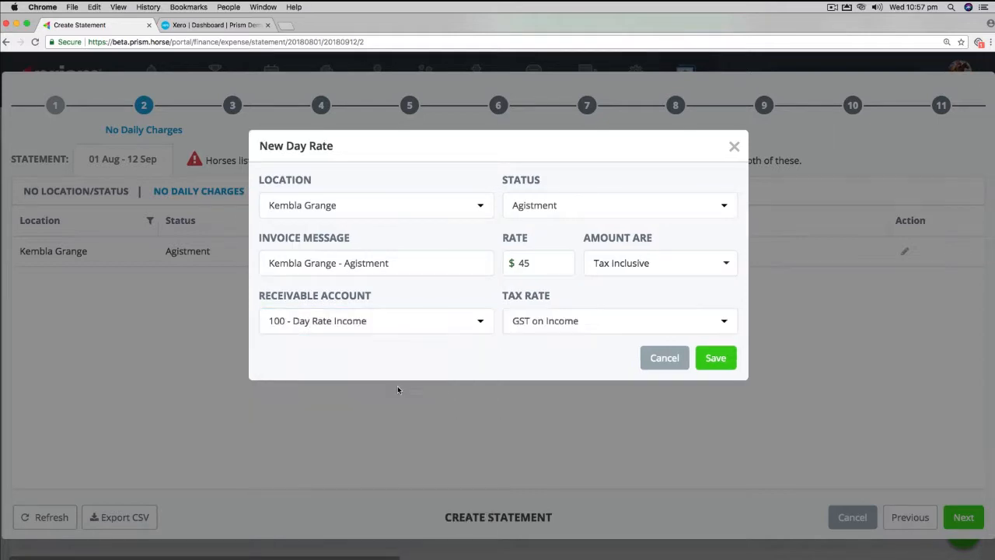
pyautogui.click(722, 361)
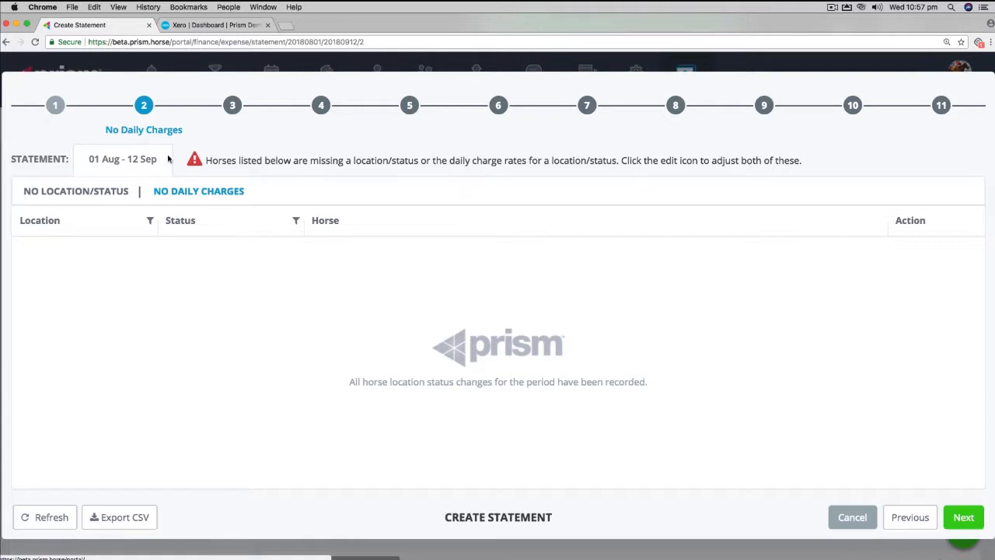
pyautogui.click(964, 517)
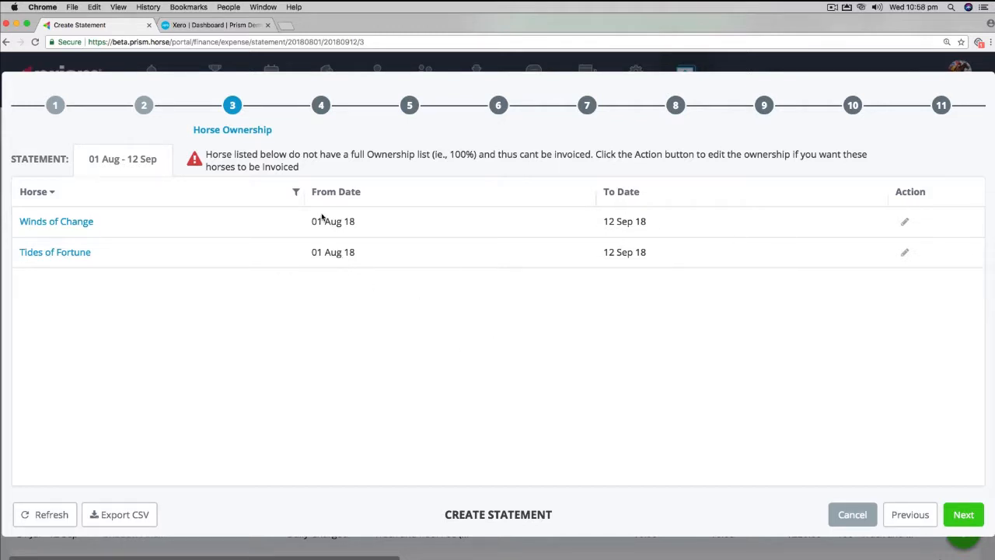
# Assign a 100% share of Winds of Change to an existing owner and save the ownership.
pyautogui.click(906, 222)
pyautogui.click(341, 263)
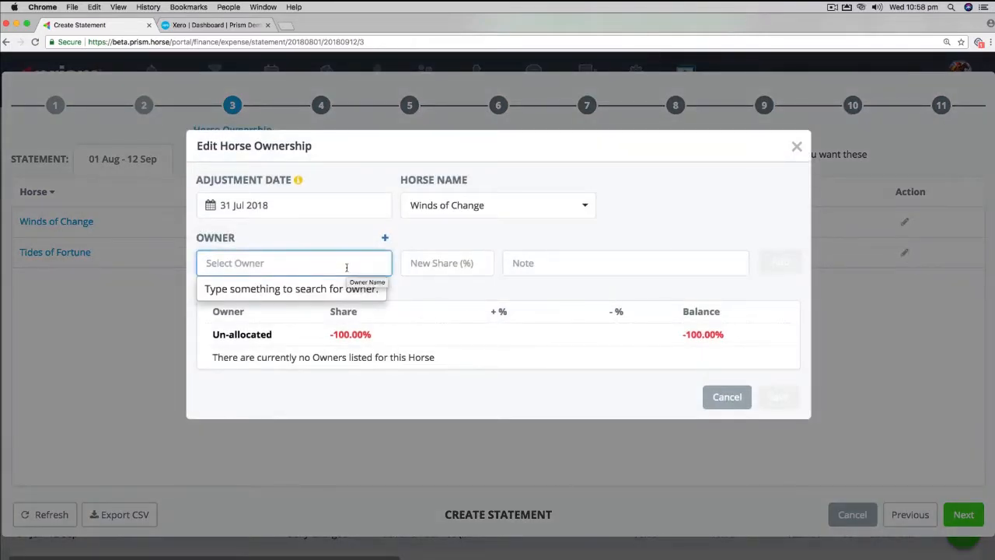
pyautogui.write('andre')
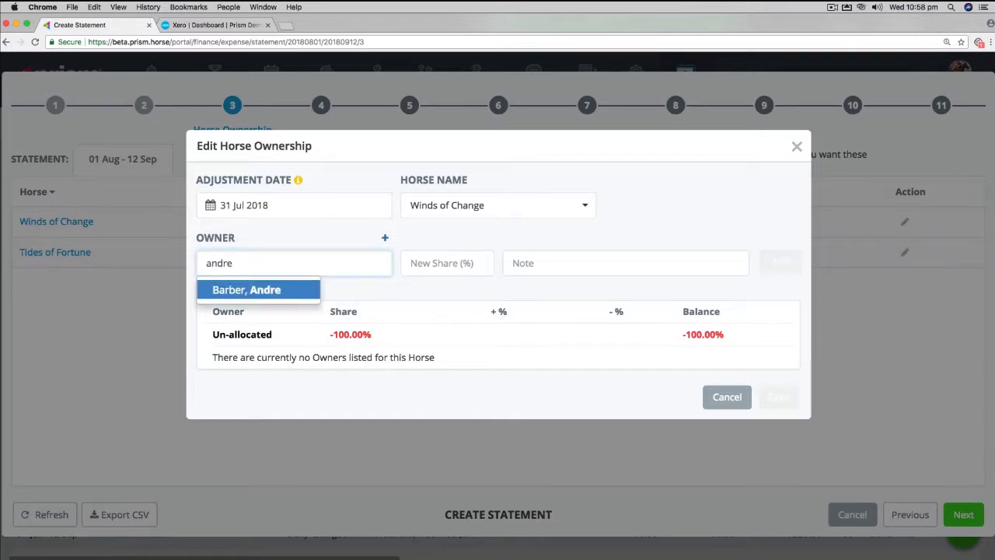
pyautogui.click(289, 287)
pyautogui.click(447, 262)
pyautogui.write('100')
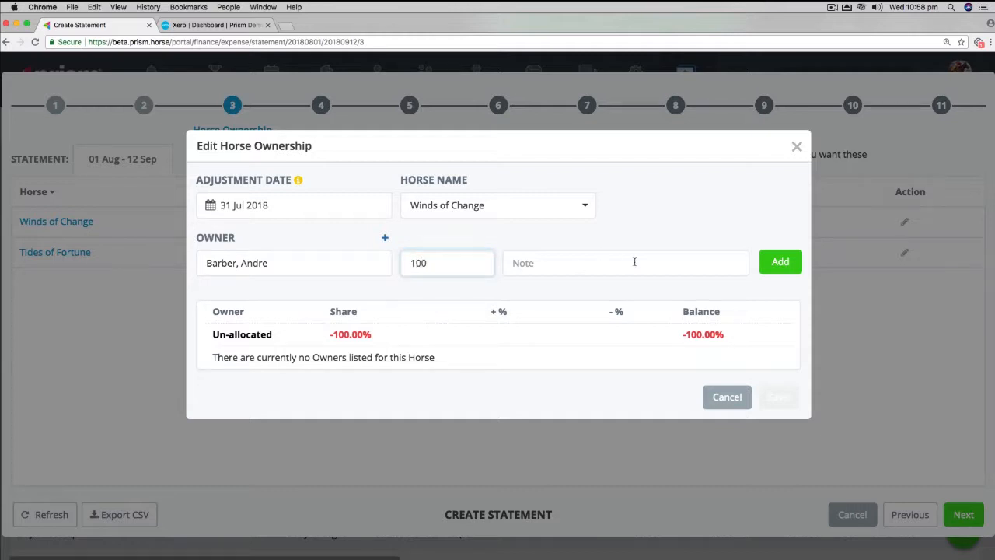
pyautogui.click(780, 264)
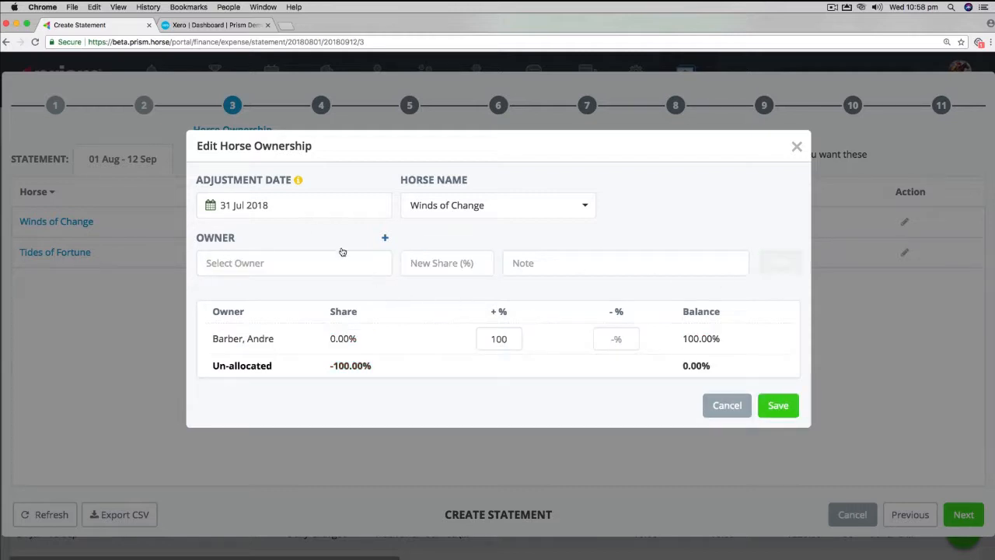
pyautogui.click(778, 405)
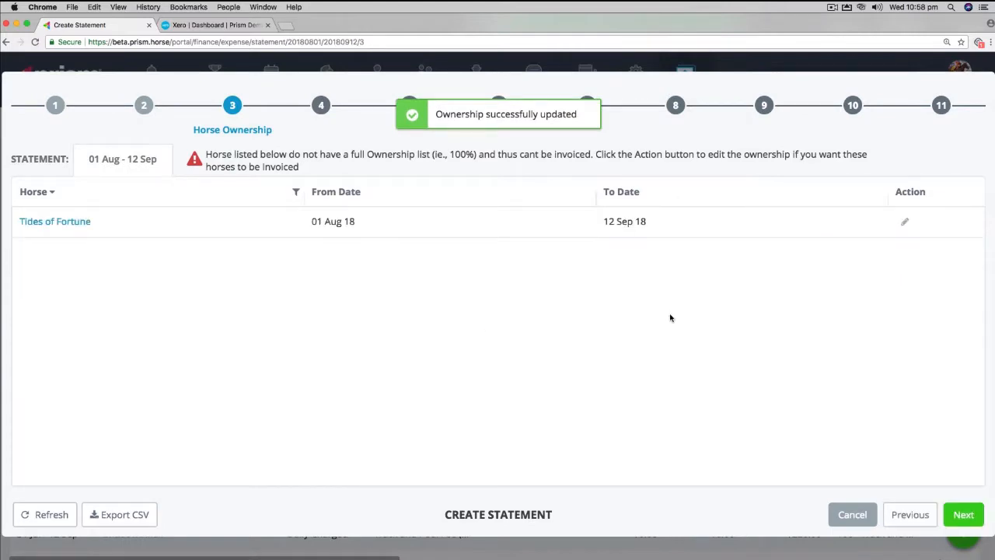
# Assign a 100% share of Tides of Fortune to an existing owner, save it, and advance to the Missing Fields stage.
pyautogui.click(903, 221)
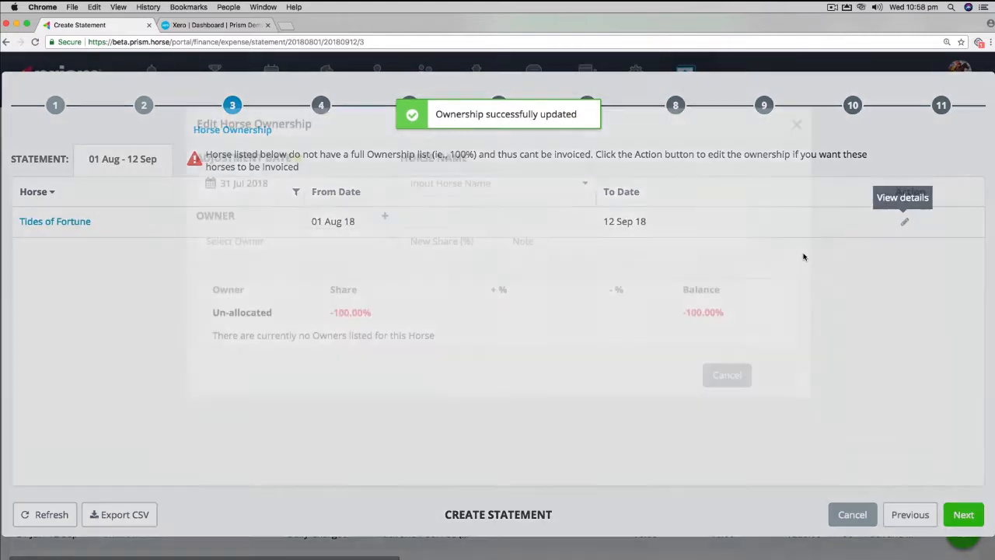
pyautogui.click(332, 262)
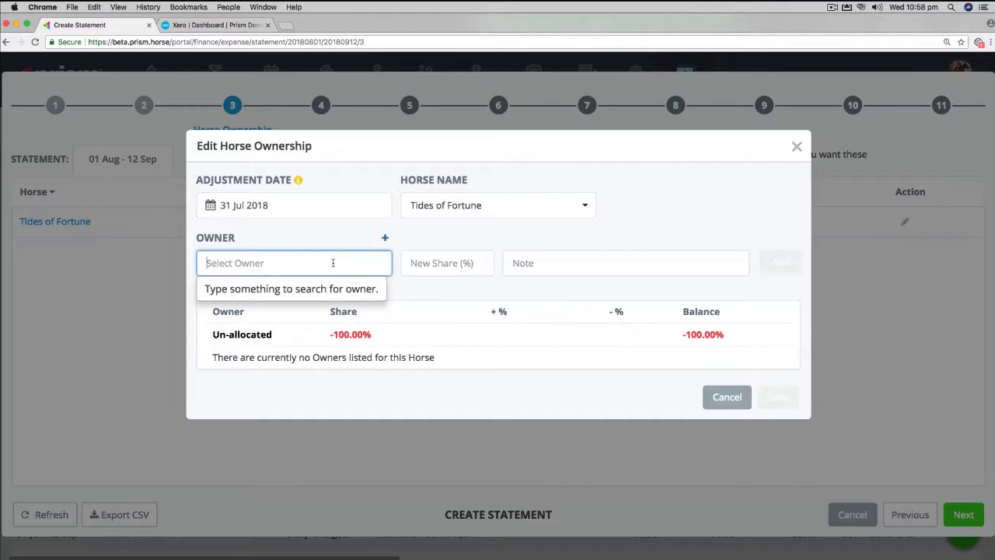
pyautogui.write('pete')
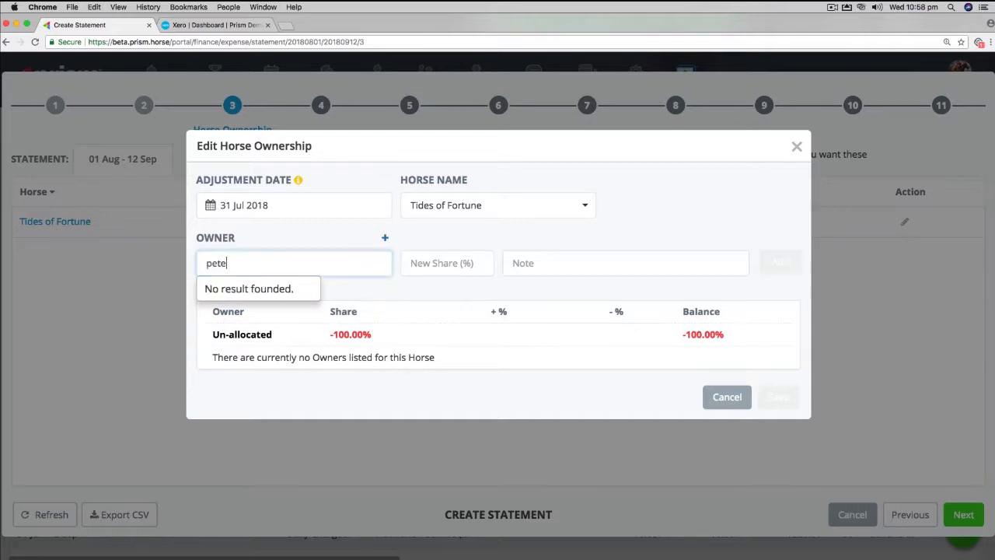
pyautogui.click(286, 293)
pyautogui.click(433, 266)
pyautogui.write('100')
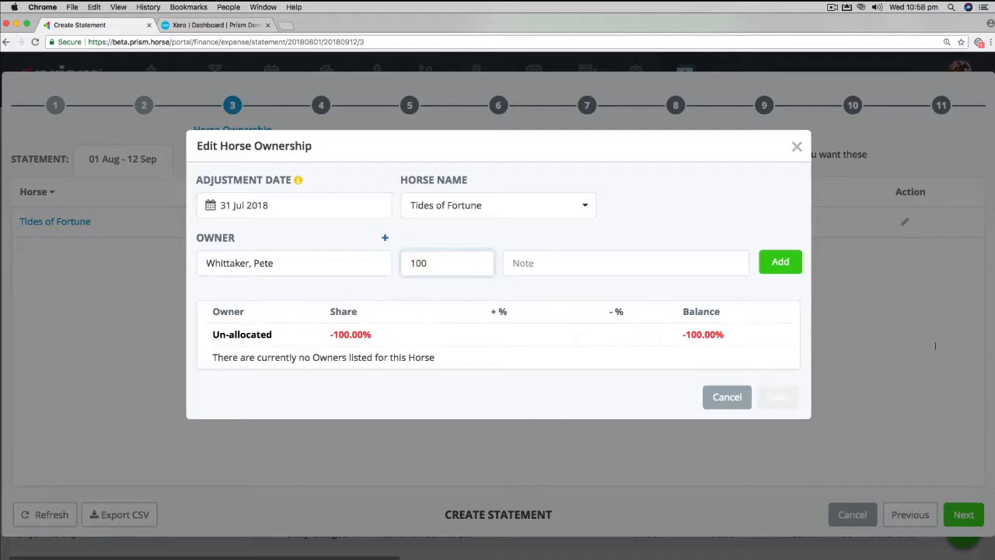
pyautogui.click(780, 262)
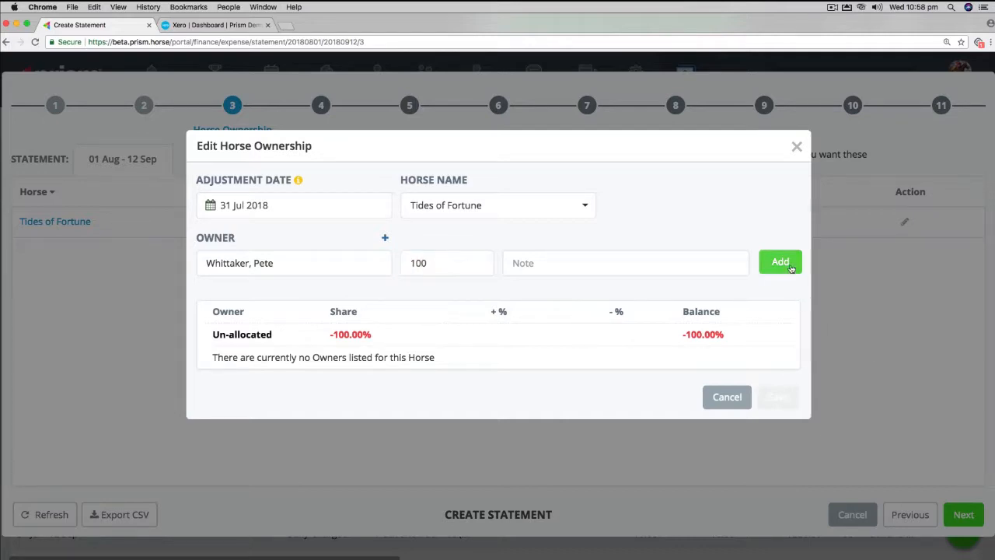
pyautogui.click(775, 407)
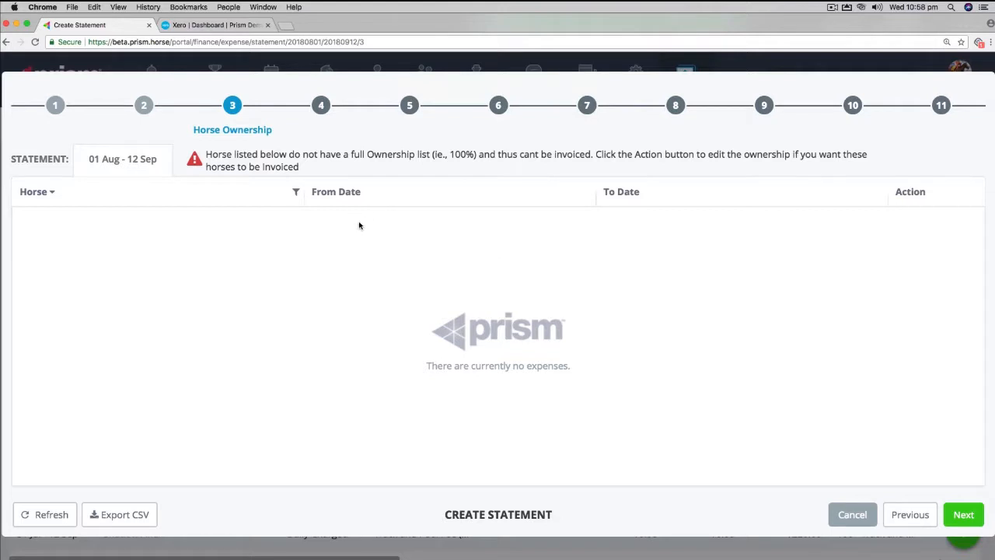
pyautogui.click(961, 514)
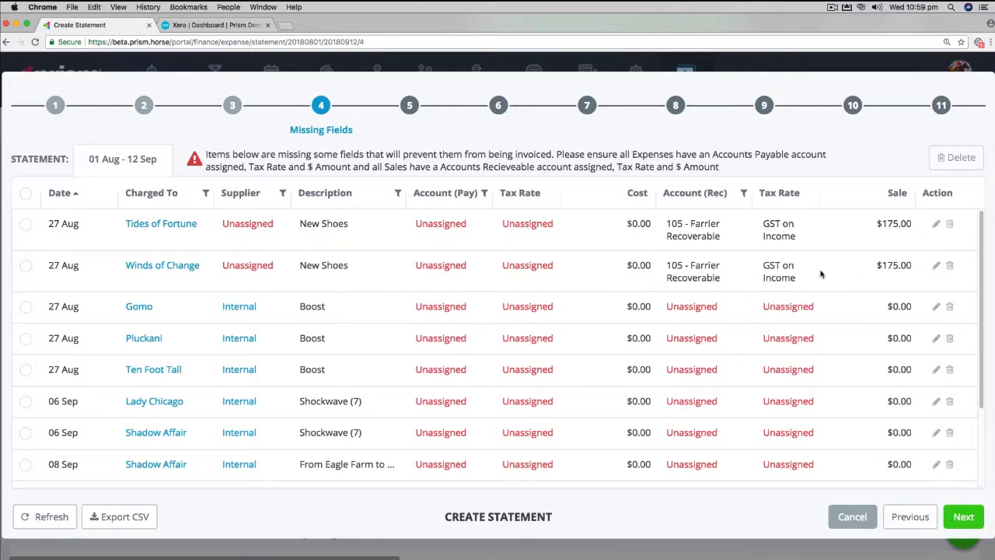
# Set the supplier to Internal on all grouped 27 Aug New Shoes expenses for Tides of Fortune and Winds of Change, and save with confirmation.
pyautogui.click(935, 223)
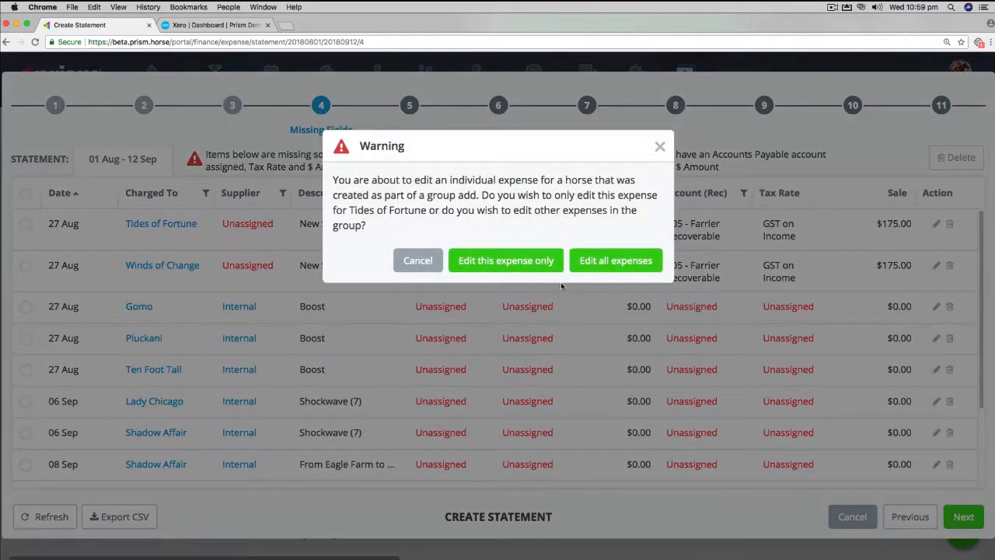
pyautogui.click(588, 265)
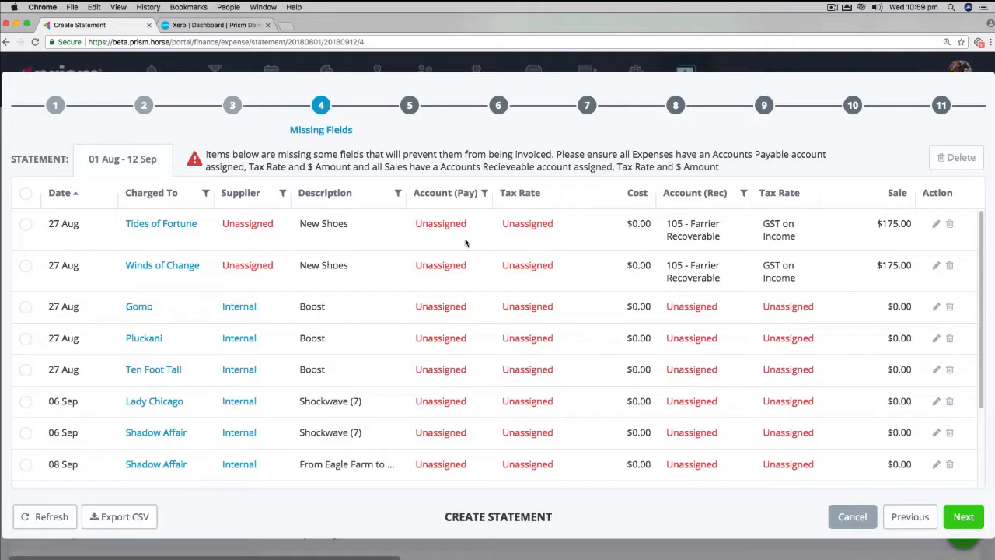
pyautogui.click(936, 223)
pyautogui.click(713, 268)
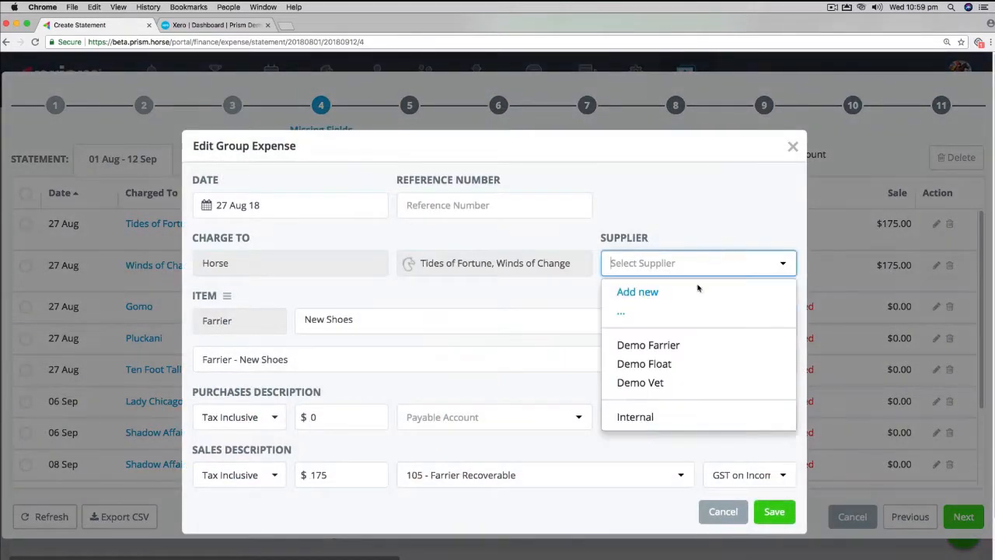
pyautogui.click(636, 418)
pyautogui.click(773, 514)
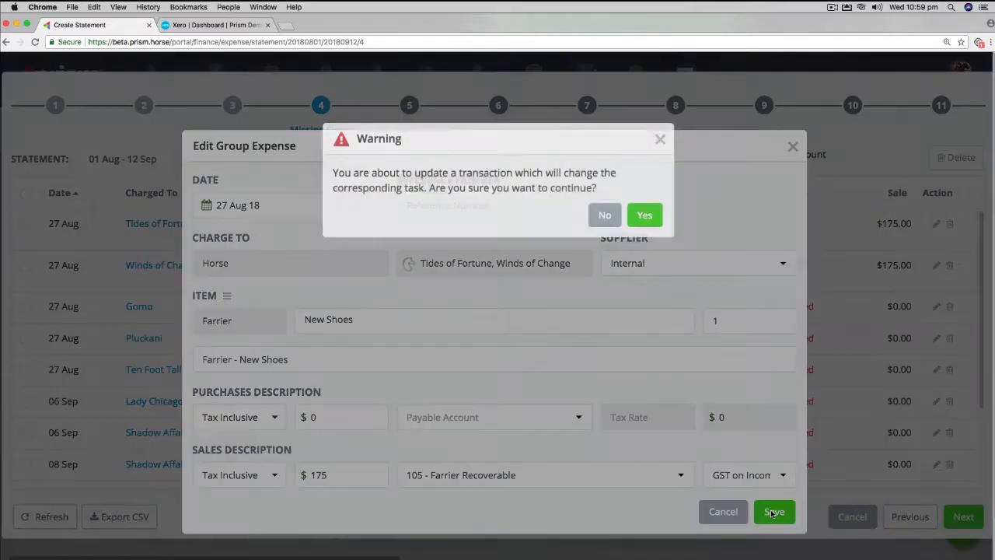
pyautogui.click(639, 221)
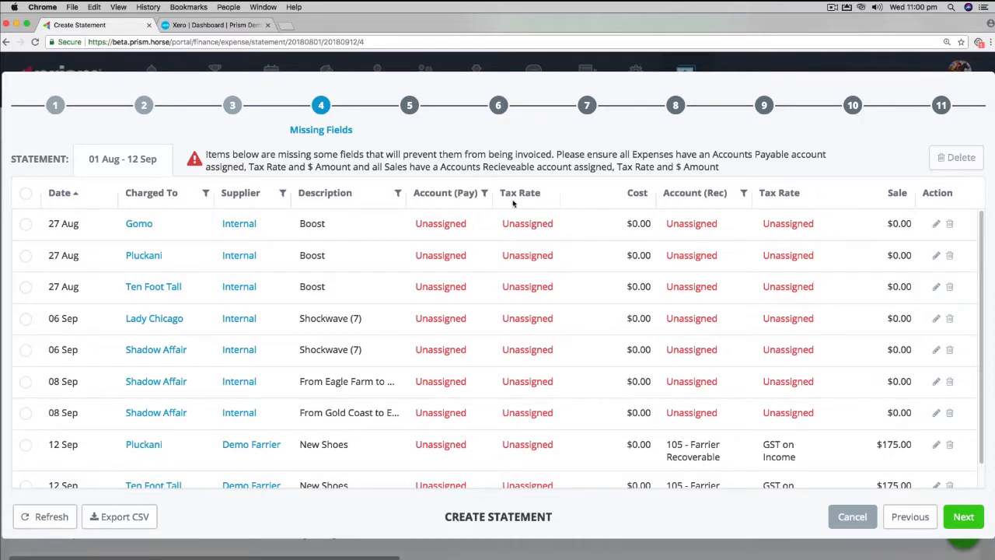
# Edit all expenses in the 27 Aug Boost group and set the sales amount to $15, tax exclusive.
pyautogui.doubleClick(303, 227)
pyautogui.click(936, 224)
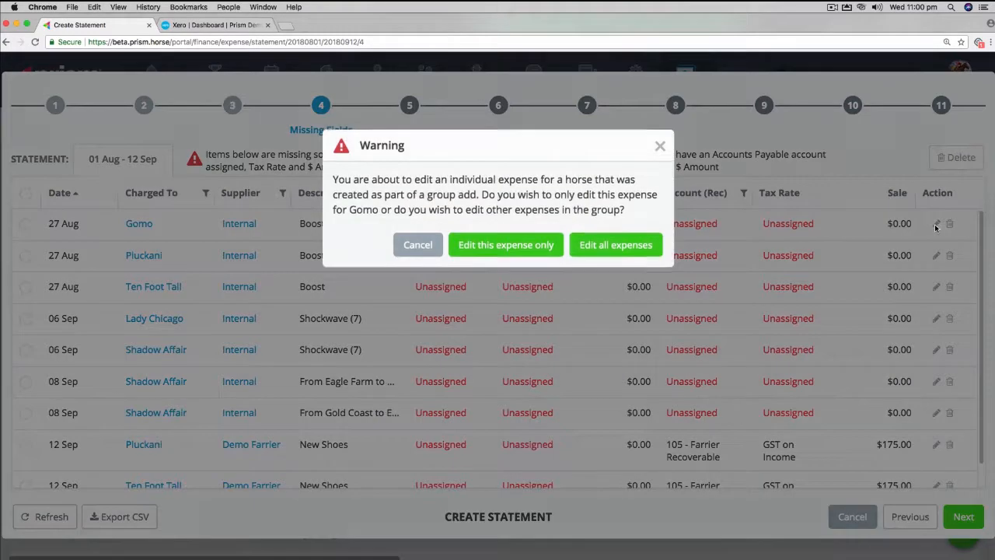
pyautogui.click(621, 246)
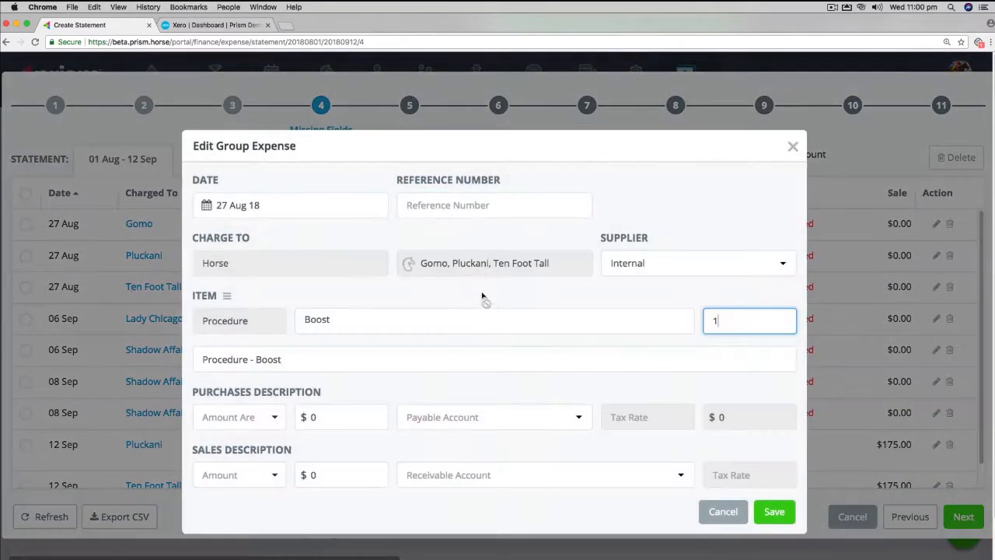
pyautogui.scroll(-2, 582, 321)
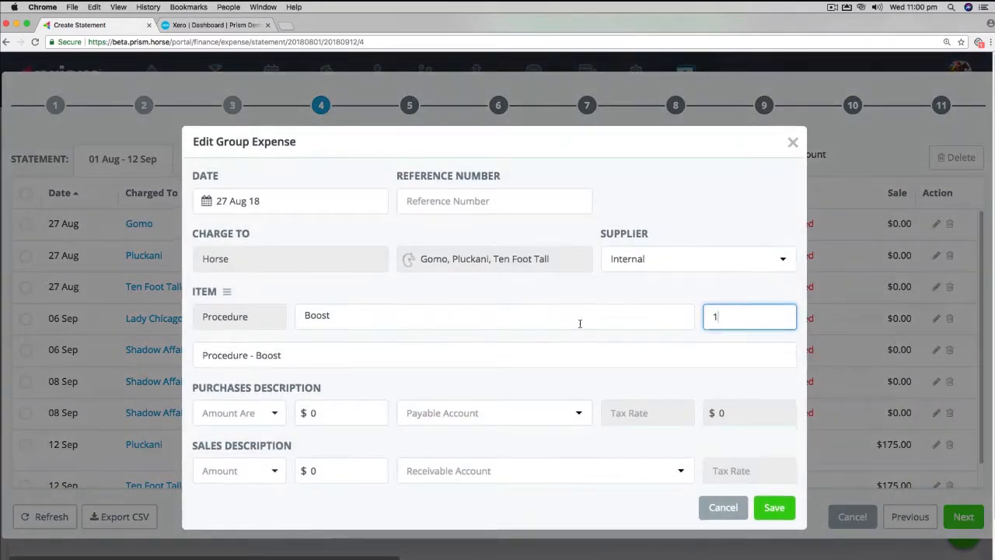
pyautogui.click(271, 456)
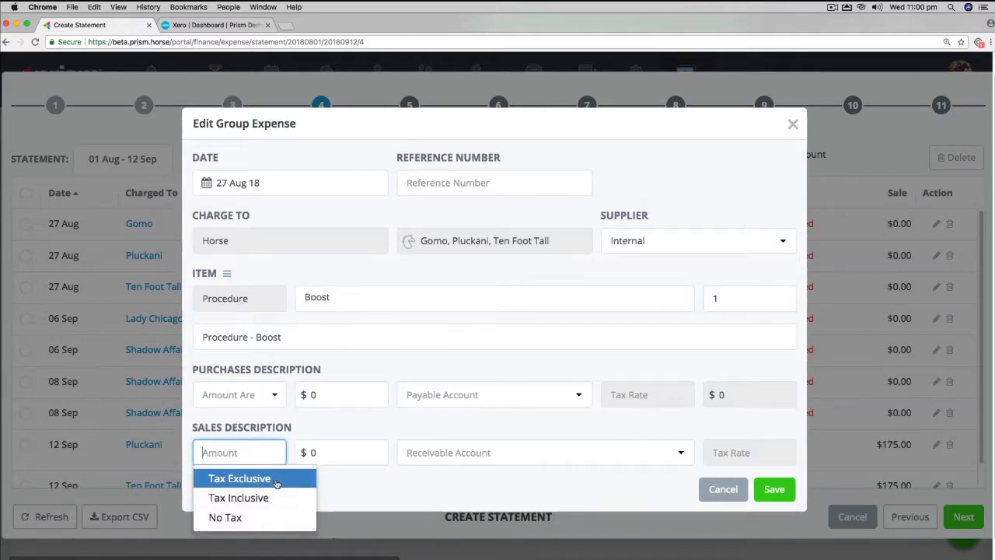
pyautogui.click(276, 479)
pyautogui.click(363, 451)
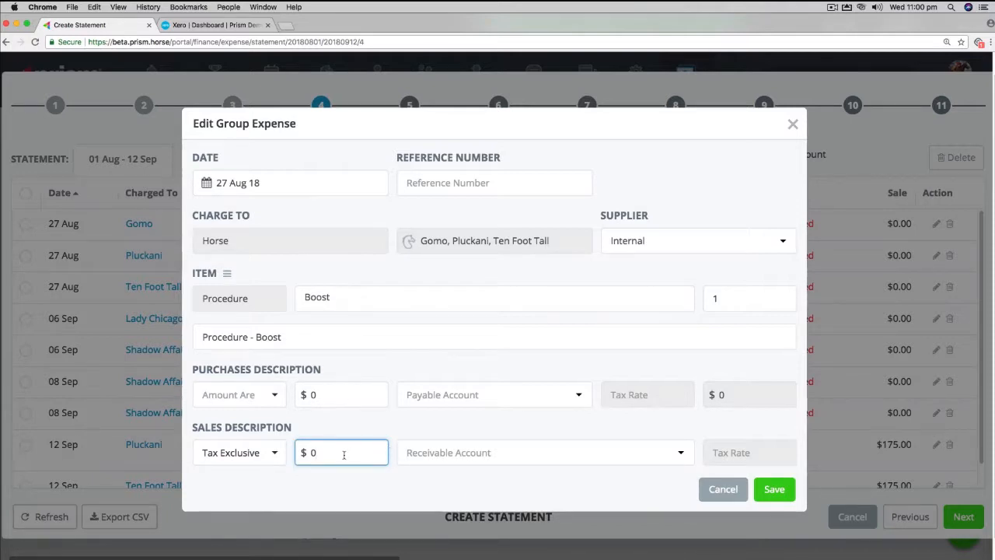
pyautogui.press('BackSpace')
pyautogui.write('15')
# Assign 101 - Vet Recoverable as the receivable account for the Boost group expense.
pyautogui.click(439, 485)
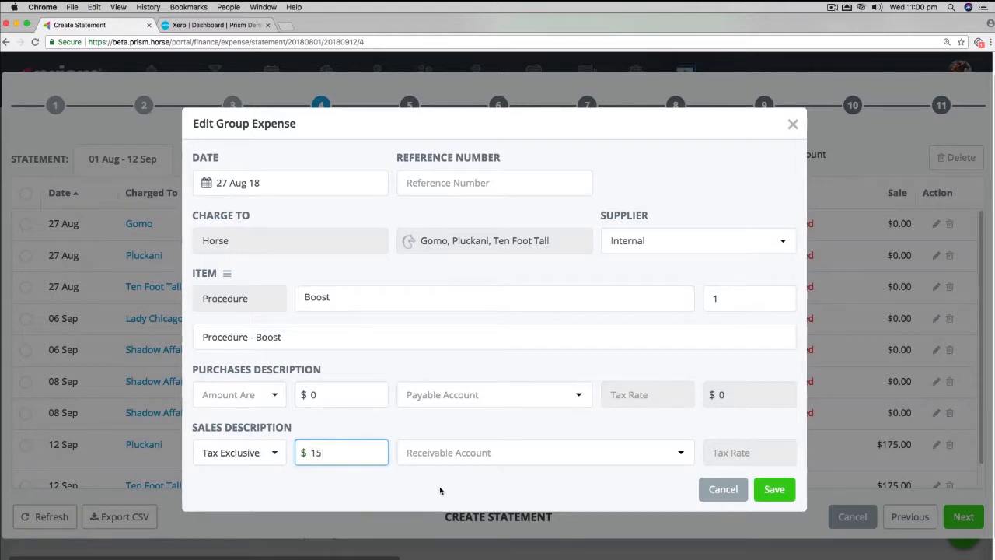
pyautogui.click(687, 459)
pyautogui.scroll(-5, 538, 505)
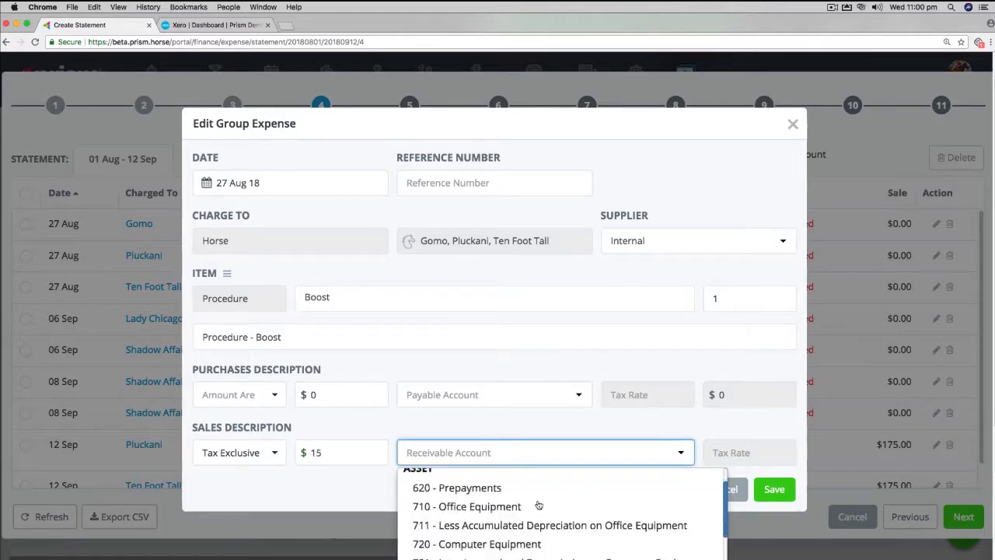
pyautogui.write('vet')
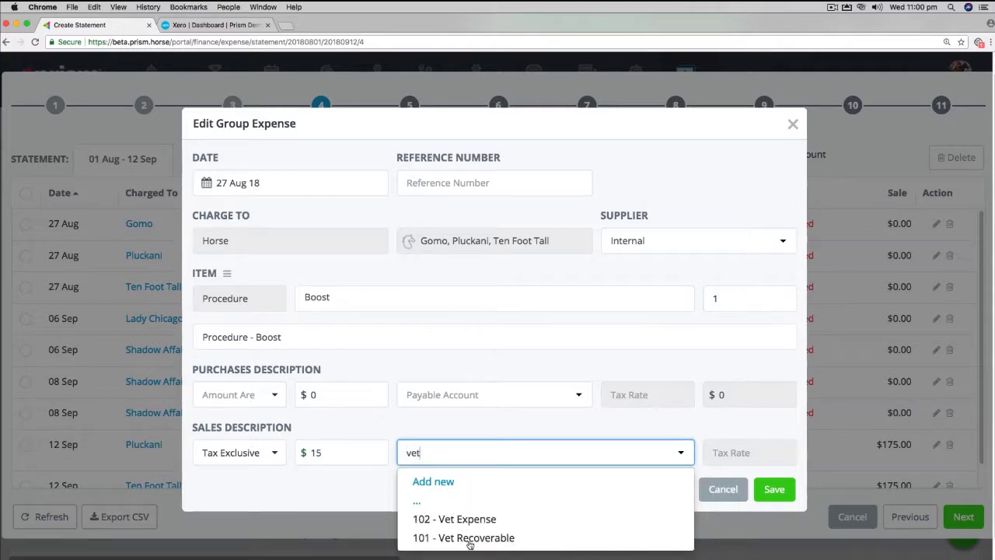
pyautogui.click(469, 538)
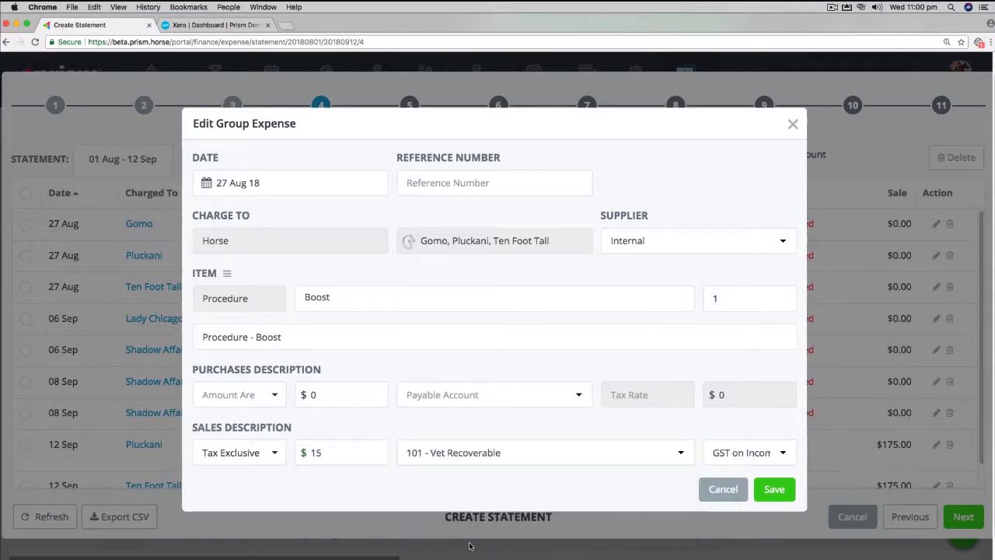
# Set the Boost purchases to Tax Exclusive and save the group expense, confirming the task update.
pyautogui.click(769, 488)
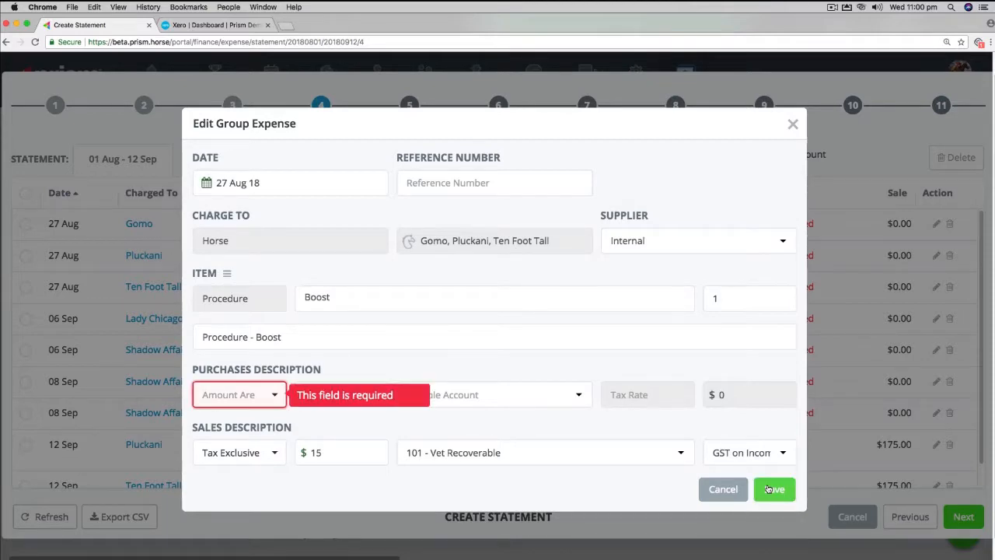
pyautogui.click(276, 400)
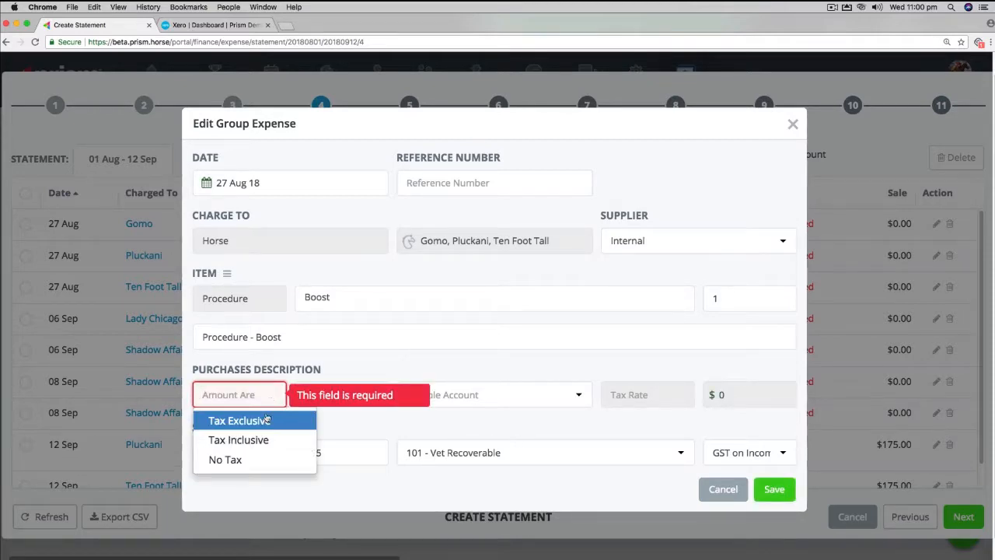
pyautogui.click(262, 419)
pyautogui.click(784, 486)
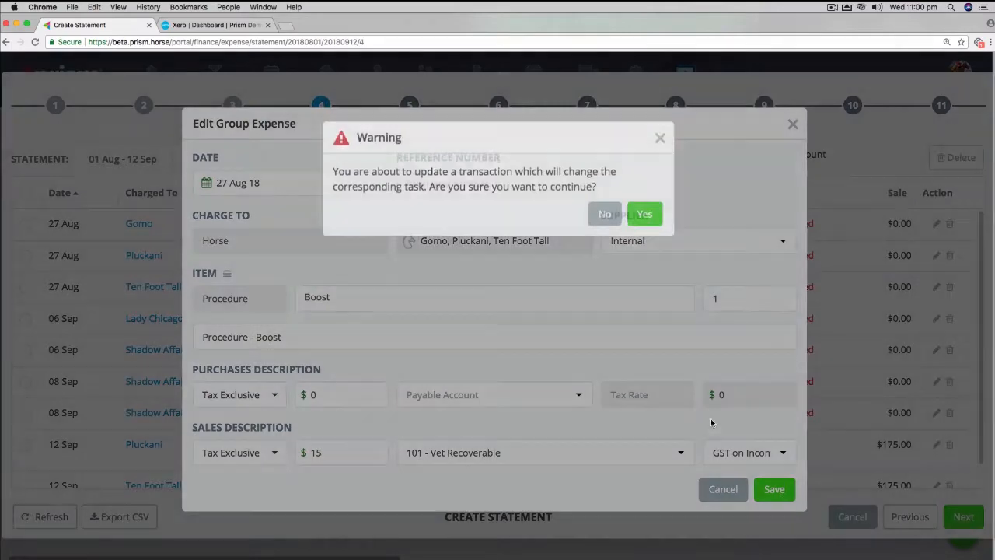
pyautogui.click(644, 222)
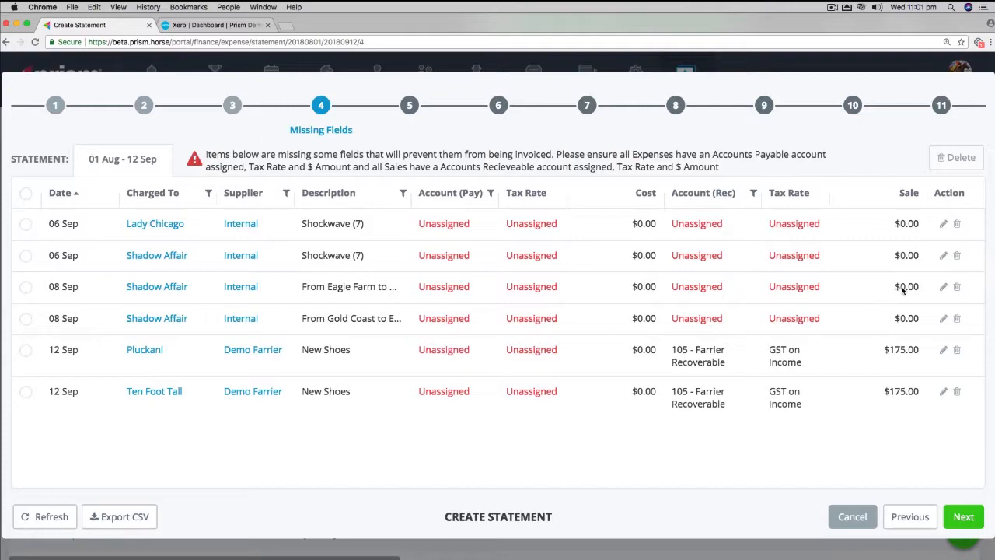
# For all grouped 06 Sep Shockwave (7) expenses, set purchases and sales to Tax Exclusive and the sale amount to $135.
pyautogui.click(943, 224)
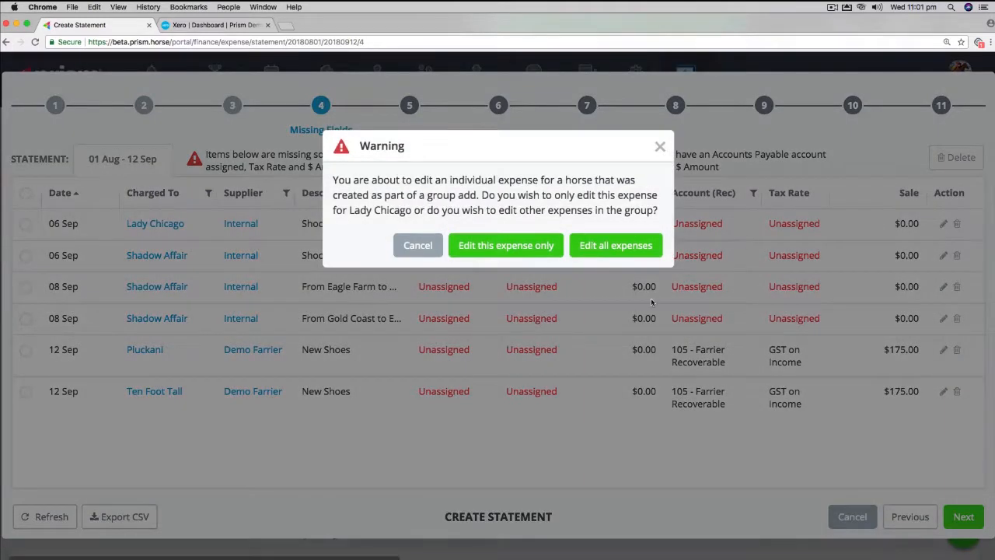
pyautogui.click(629, 252)
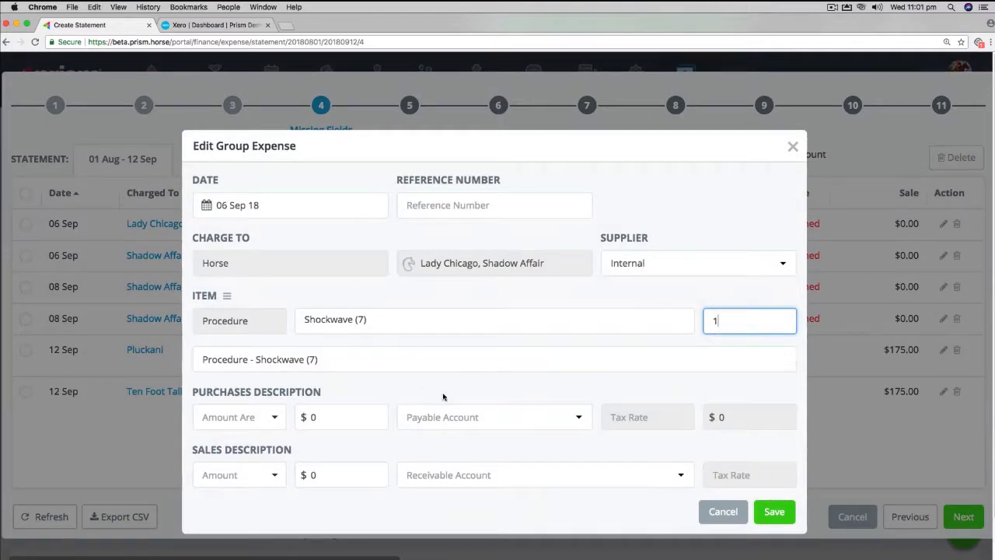
pyautogui.click(262, 426)
pyautogui.click(240, 442)
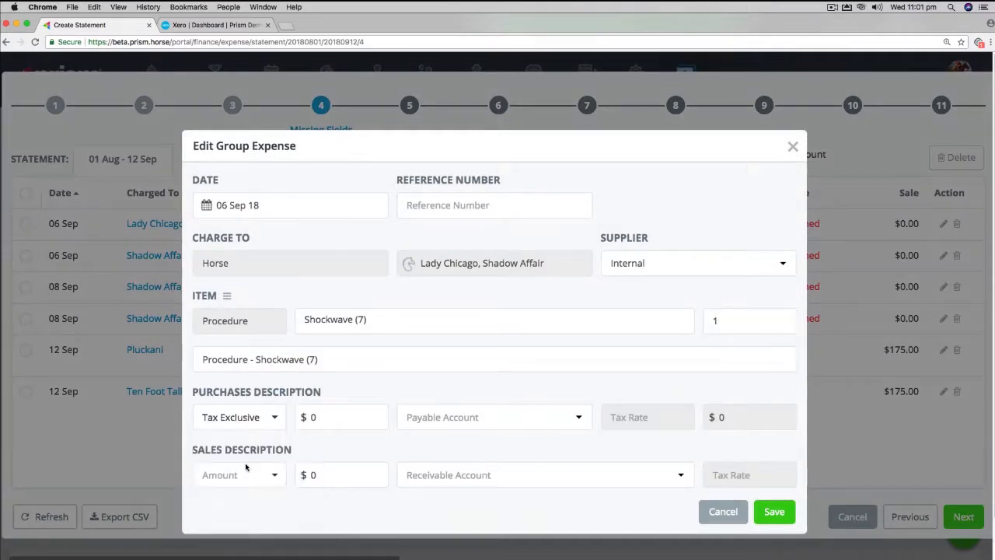
pyautogui.click(257, 474)
pyautogui.click(237, 501)
pyautogui.click(321, 478)
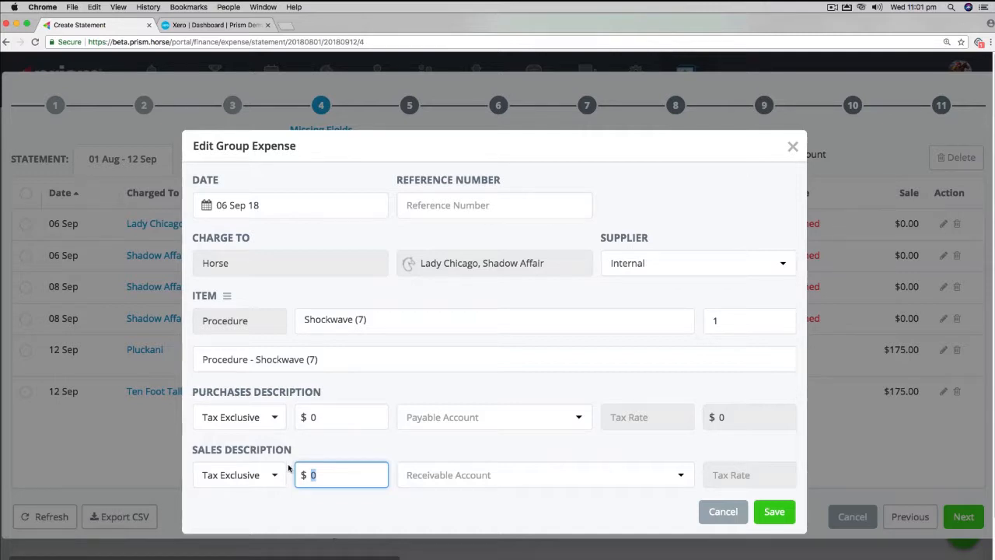
pyautogui.write('135')
# Assign 101 - Vet Recoverable as the Shockwave receivable account and save the group expense, confirming the task update.
pyautogui.click(579, 470)
pyautogui.write('vet')
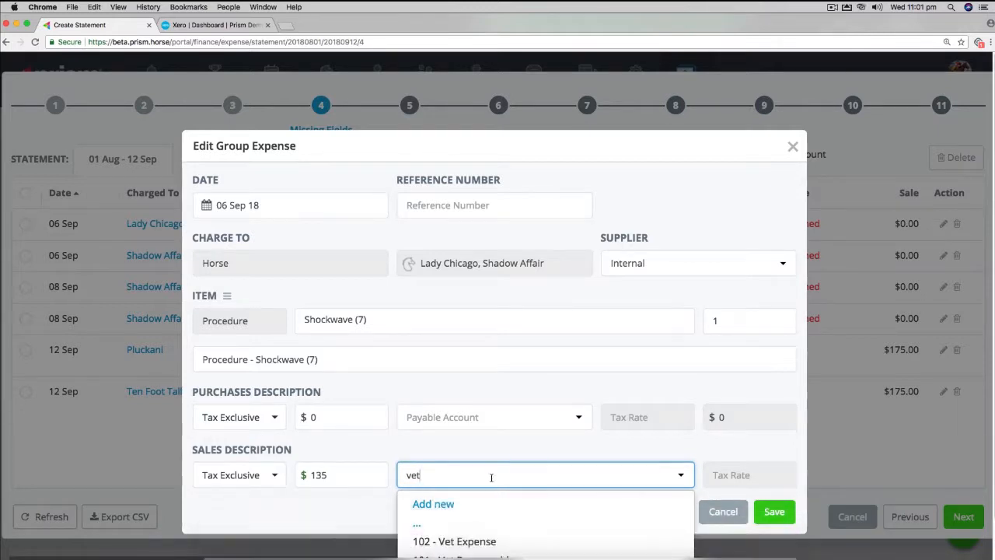
pyautogui.click(487, 554)
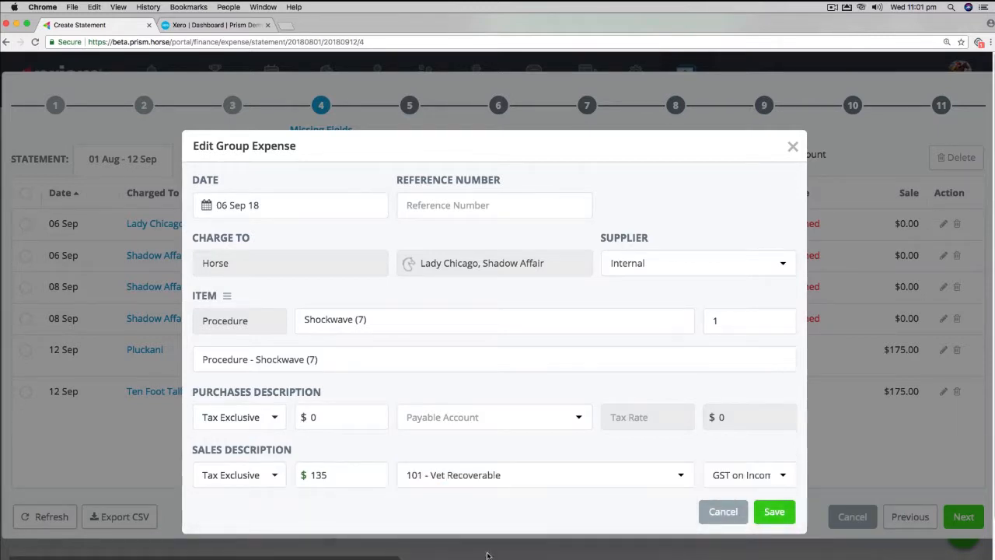
pyautogui.click(775, 511)
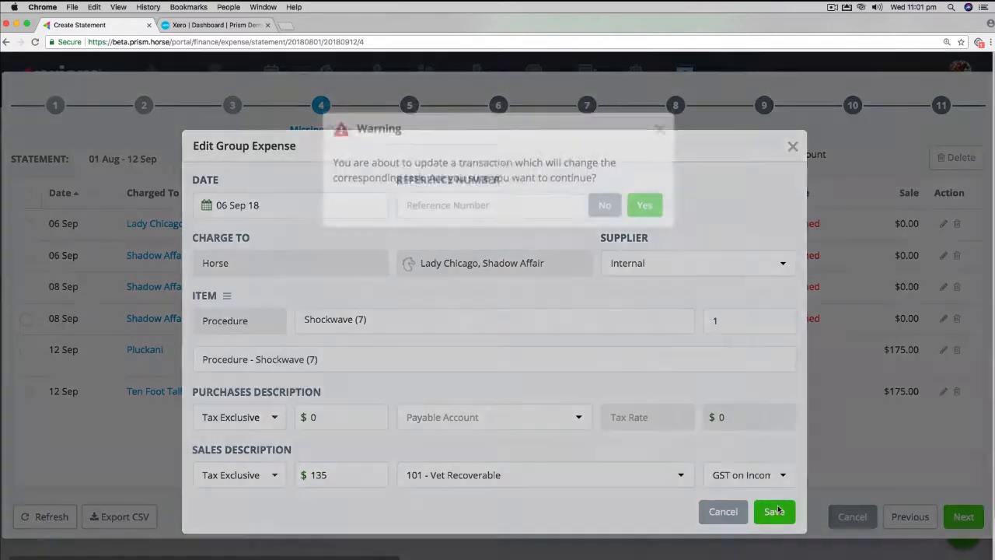
pyautogui.click(649, 225)
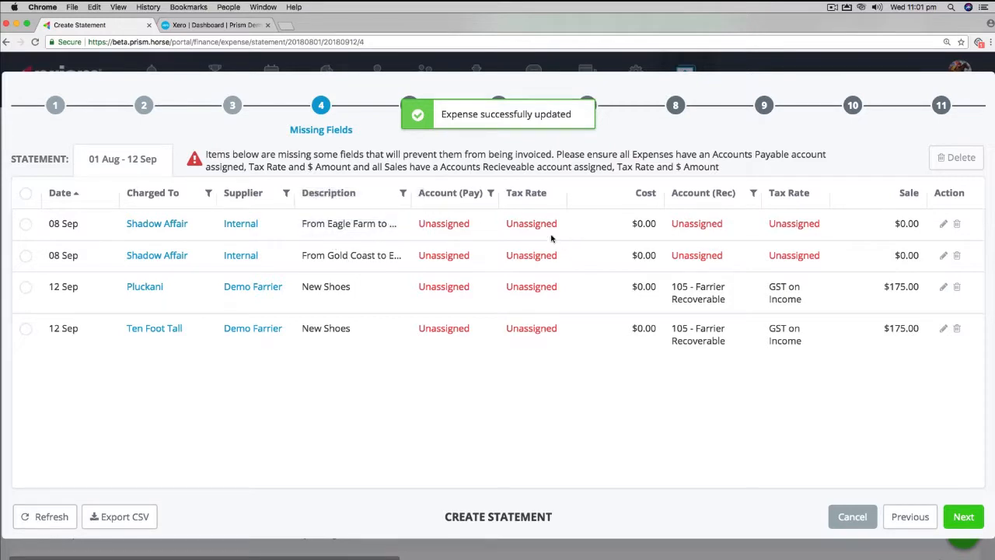
# Set both purchases and sales to Tax Exclusive on Shadow Affair's 08 Sep transport expense from Eagle Farm to Gold Coast.
pyautogui.click(942, 224)
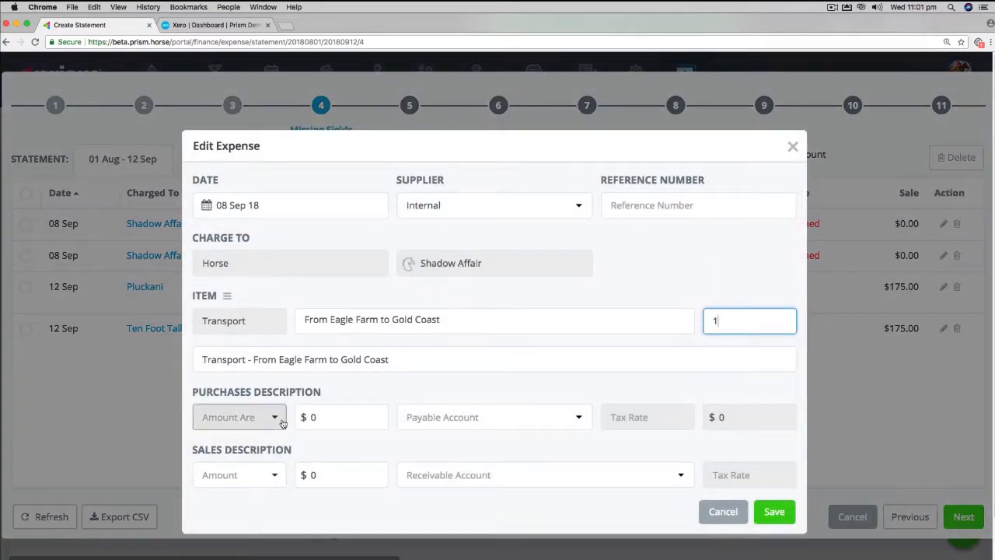
pyautogui.click(252, 426)
pyautogui.click(241, 443)
pyautogui.click(241, 475)
pyautogui.click(234, 502)
# Clear the purchase cost and set the sale amount to $100 for the Eagle Farm to Gold Coast transport.
pyautogui.click(325, 423)
pyautogui.write('100')
pyautogui.press('Tab')
pyautogui.hotkey('shift', 'Tab')
pyautogui.press('BackSpace')
pyautogui.click(326, 474)
pyautogui.press('BackSpace')
pyautogui.write('1')
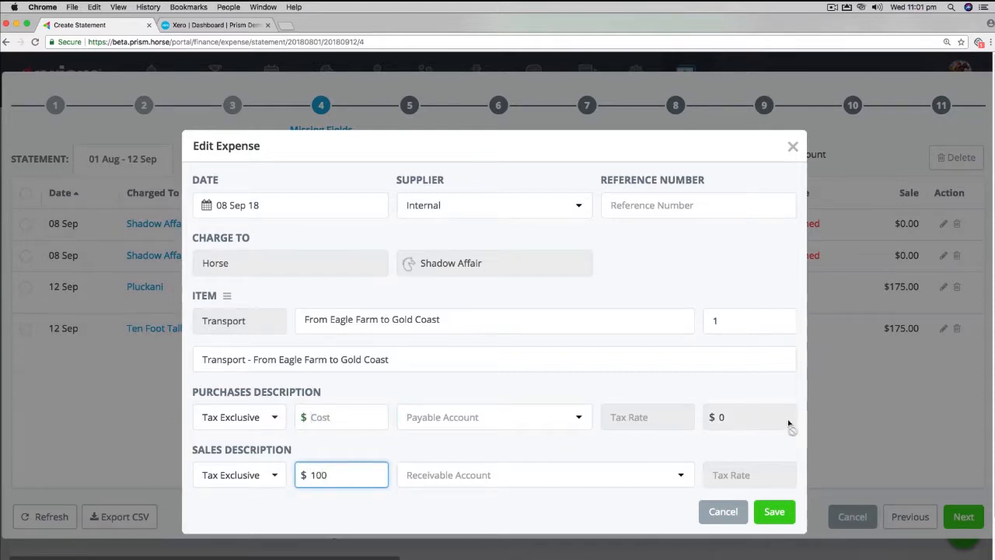
# Assign 110 - Floating expense as the receivable account for the Eagle Farm to Gold Coast transport.
pyautogui.click(689, 476)
pyautogui.write('flo')
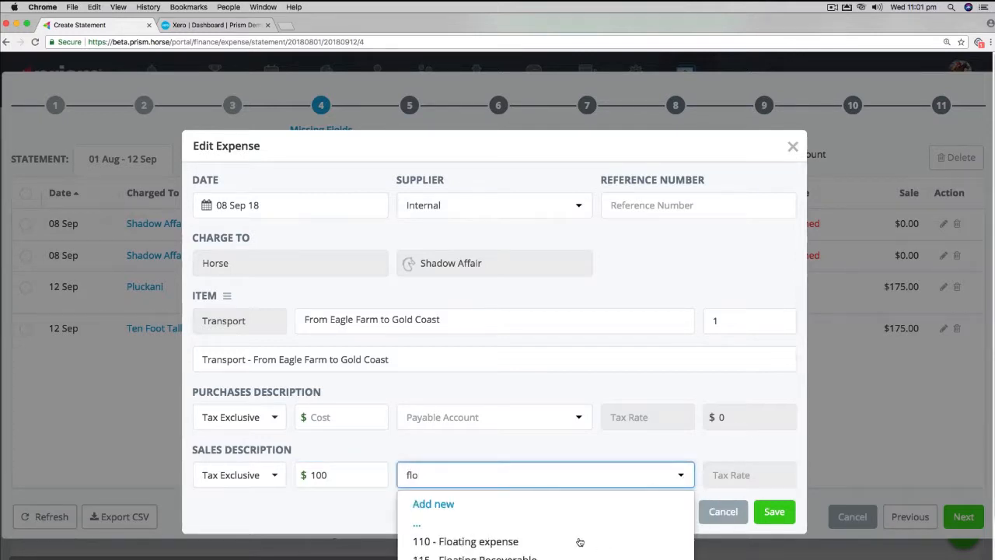
pyautogui.click(521, 544)
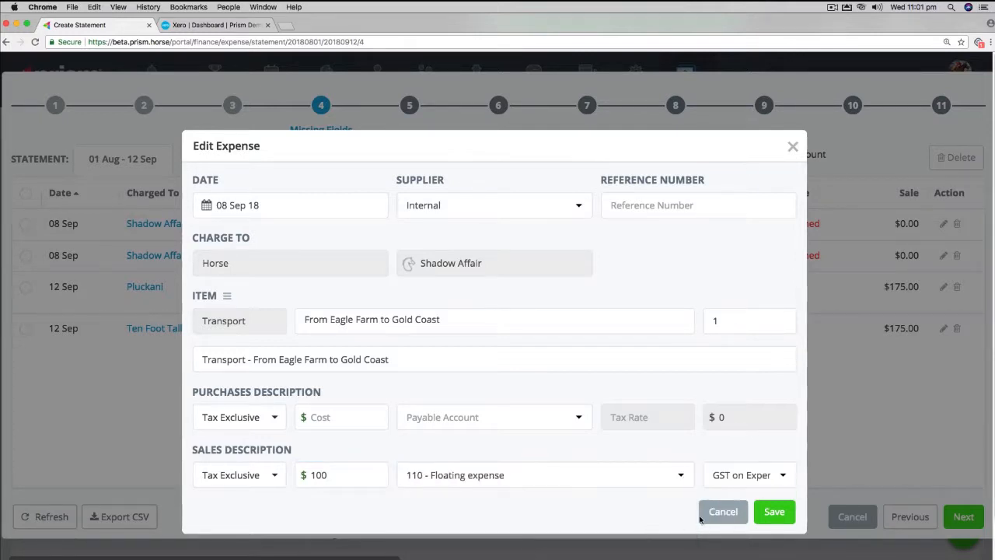
# Set the transport's receivable account to 115 - Floating Recoverable and save the expense, confirming the task update.
pyautogui.click(680, 474)
pyautogui.write('floating')
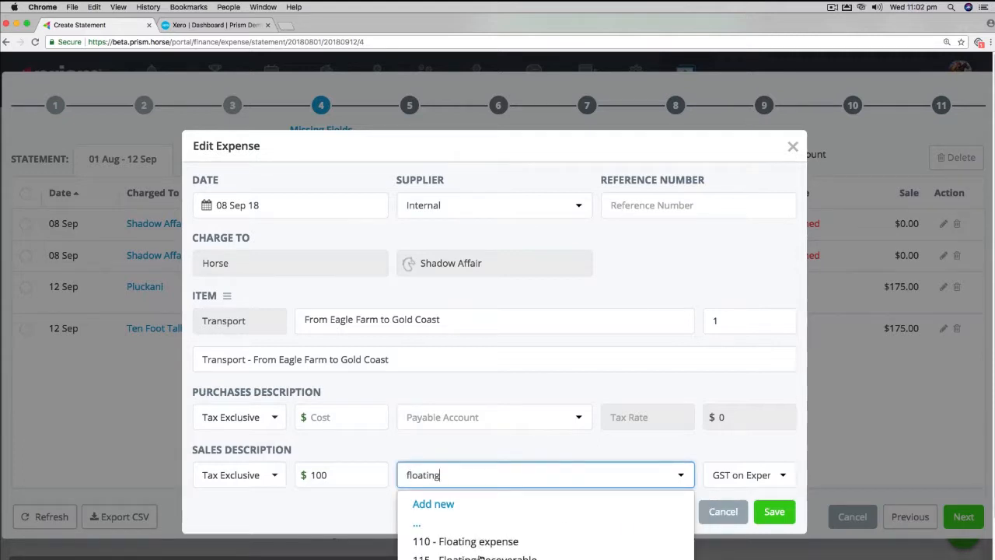
pyautogui.click(479, 557)
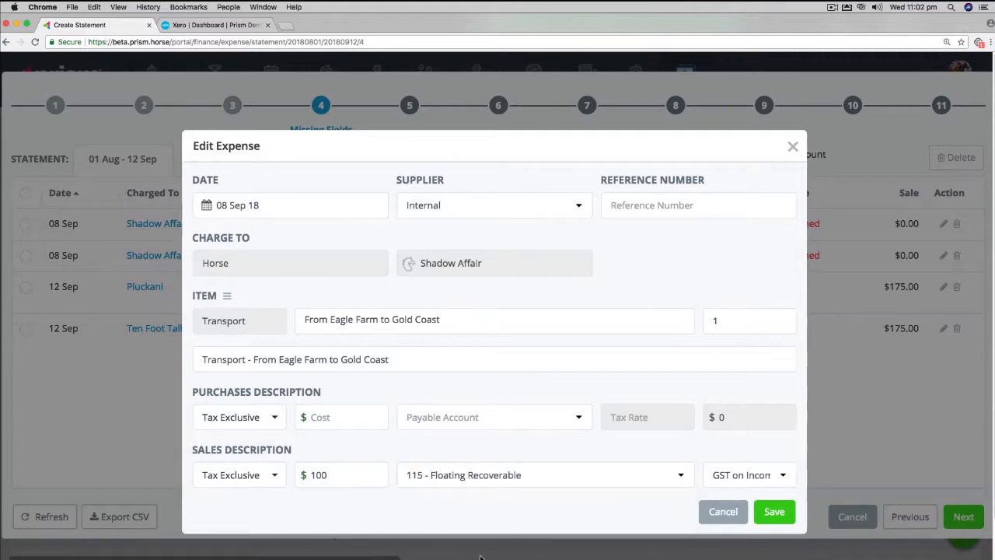
pyautogui.click(771, 513)
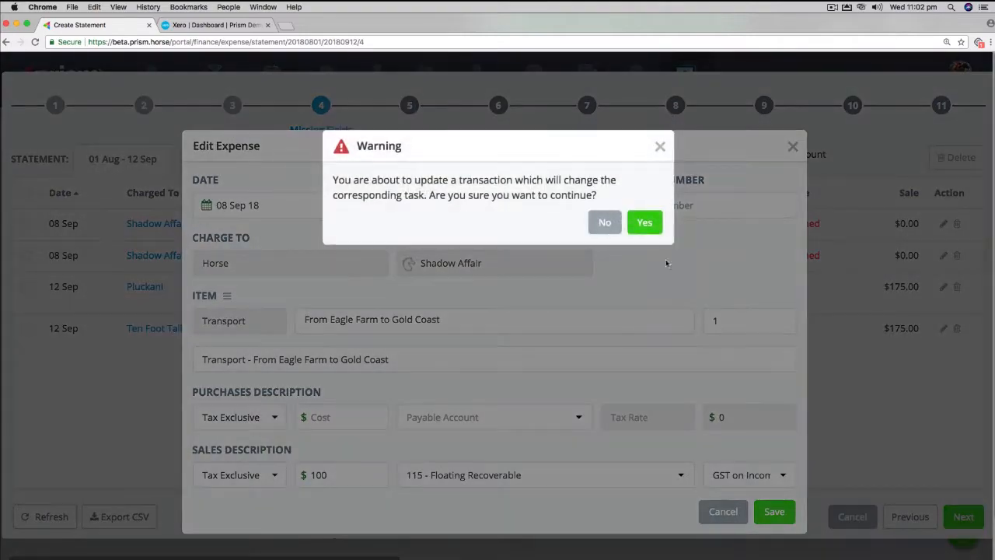
pyautogui.click(613, 223)
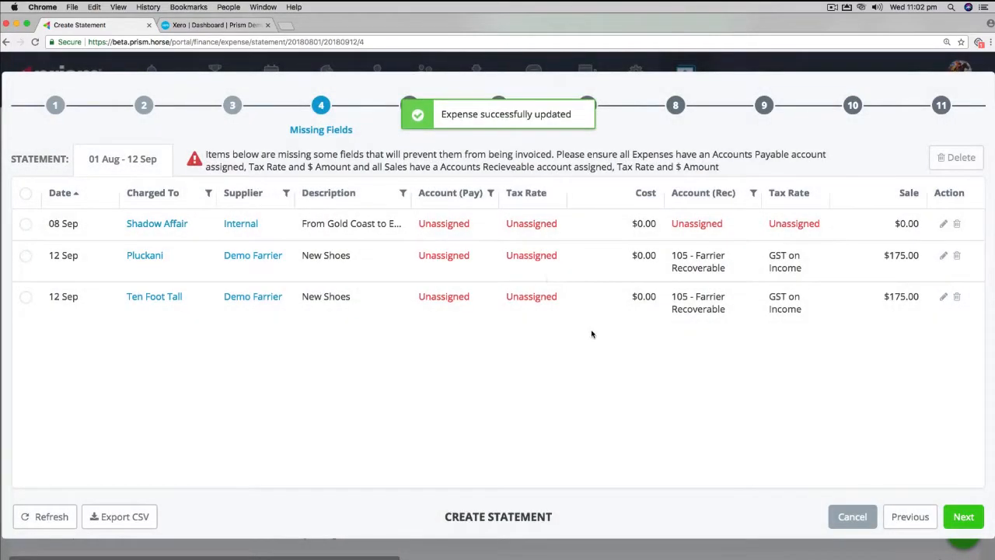
# Set purchases and sales to Tax Exclusive and the sale amount to $100 on Shadow Affair's Gold Coast to Eagle Farm transport.
pyautogui.click(943, 223)
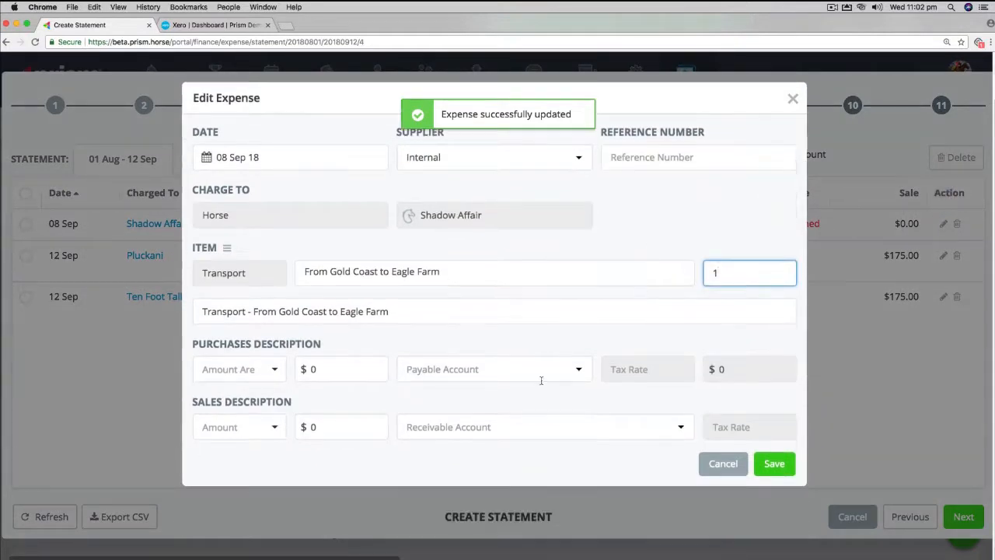
pyautogui.click(231, 429)
pyautogui.click(235, 452)
pyautogui.click(258, 379)
pyautogui.click(234, 393)
pyautogui.click(311, 426)
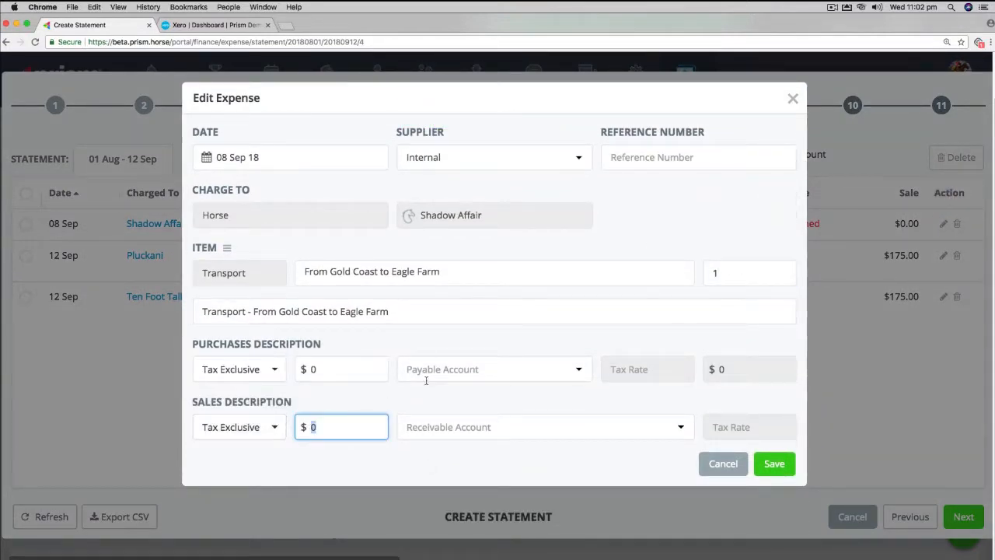
pyautogui.write('100')
pyautogui.press('Tab')
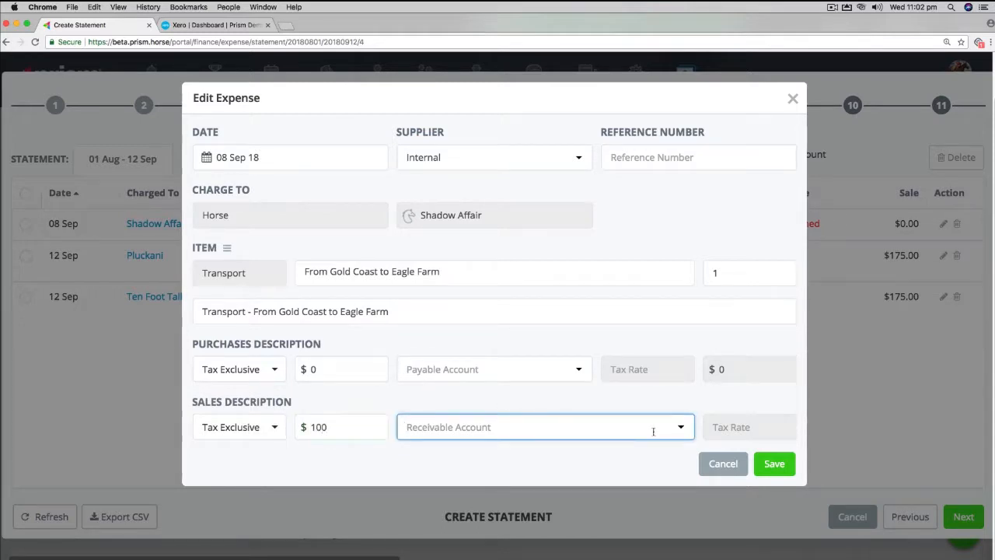
# Assign 115 - Floating Recoverable as the receivable account for the Gold Coast to Eagle Farm transport and save the expense.
pyautogui.click(673, 427)
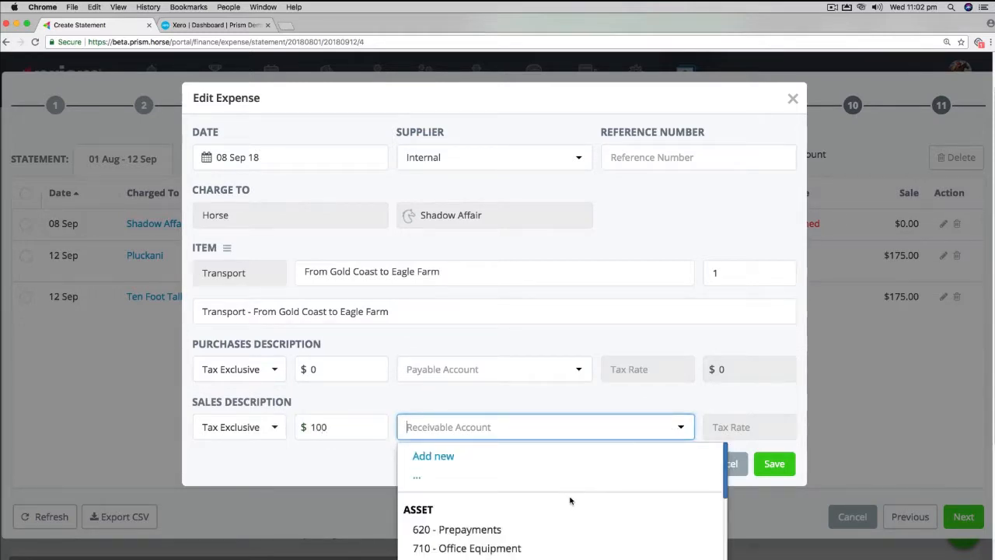
pyautogui.write('floa')
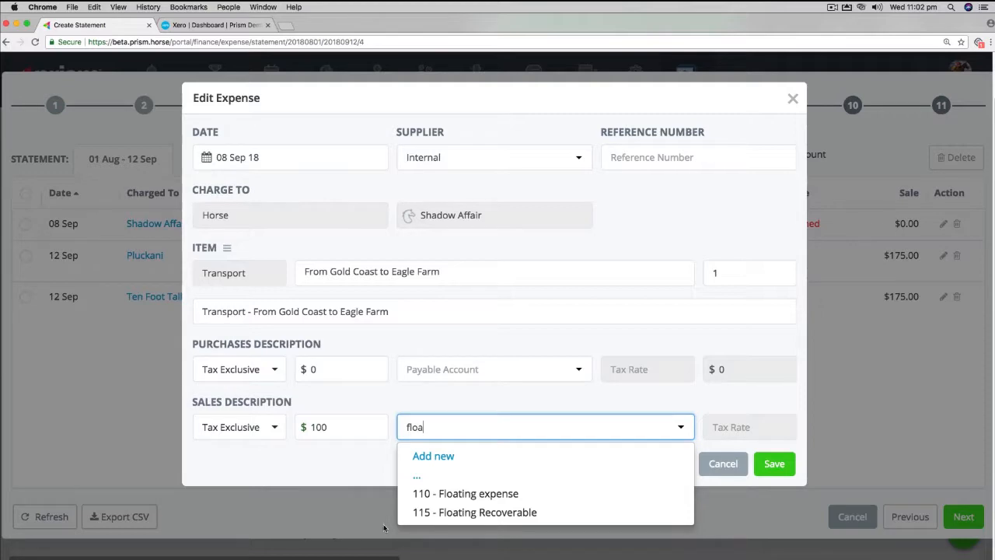
pyautogui.click(451, 512)
pyautogui.click(774, 465)
pyautogui.click(644, 211)
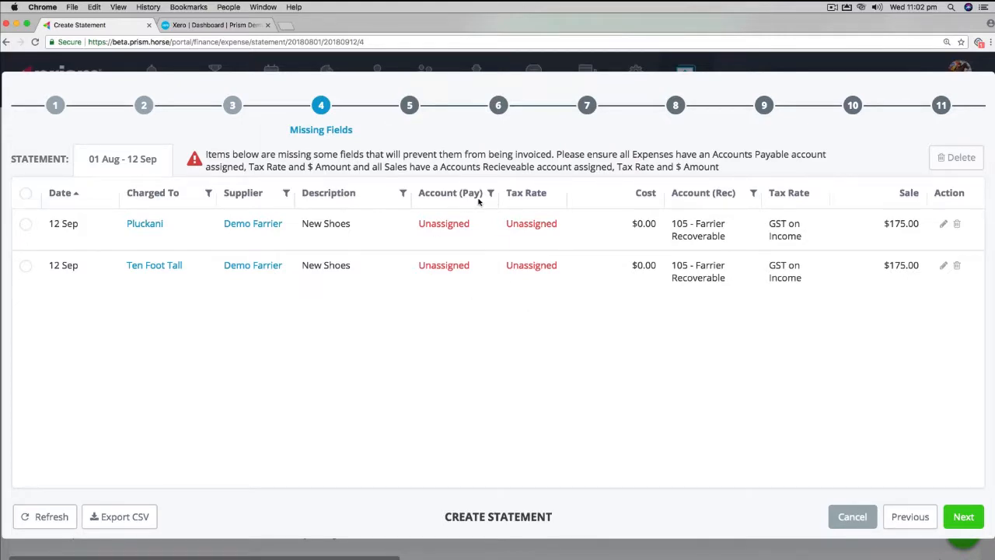
# Edit the 12 Sep New Shoes expense as a group for Pluckani and Ten Foot Tall, setting the purchase cost to $150.
pyautogui.click(943, 224)
pyautogui.click(591, 256)
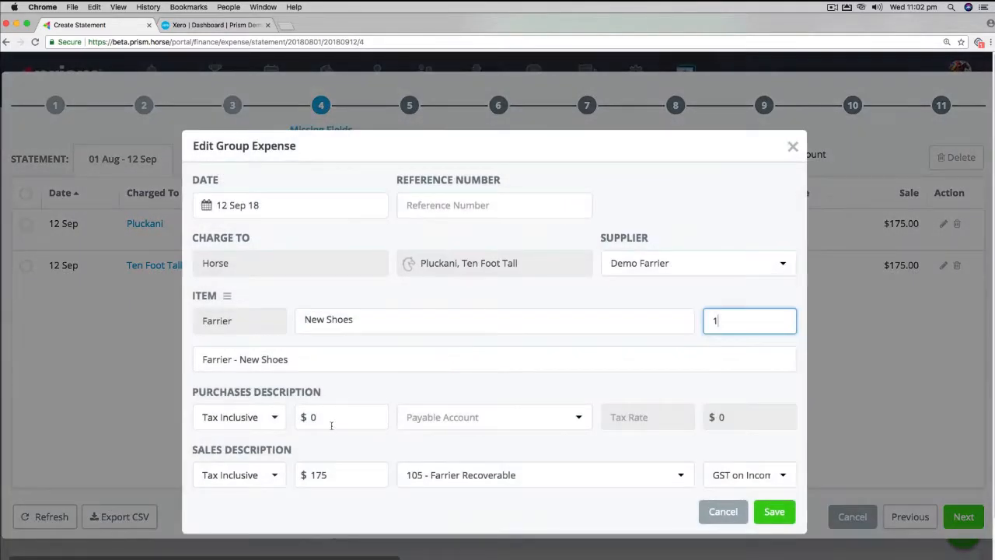
pyautogui.click(303, 415)
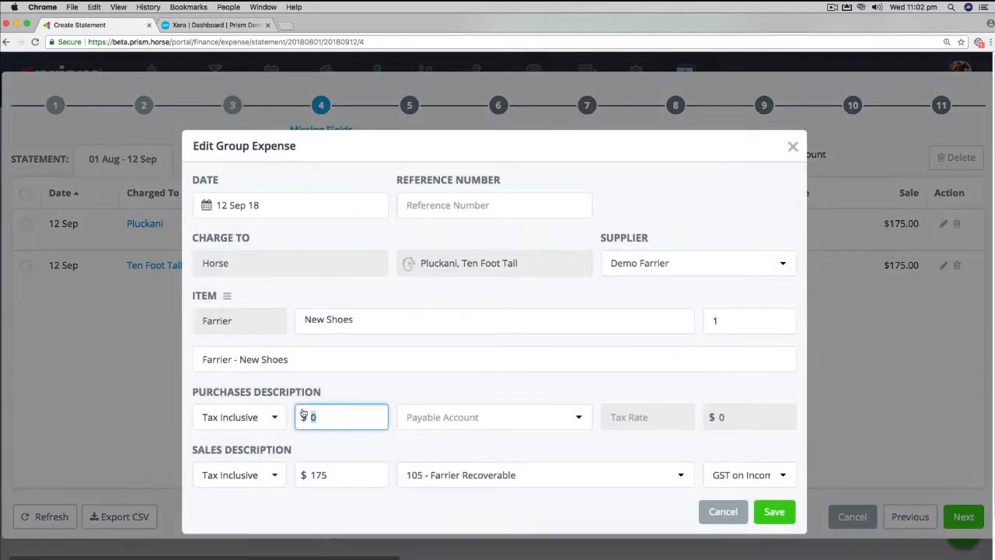
pyautogui.write('150')
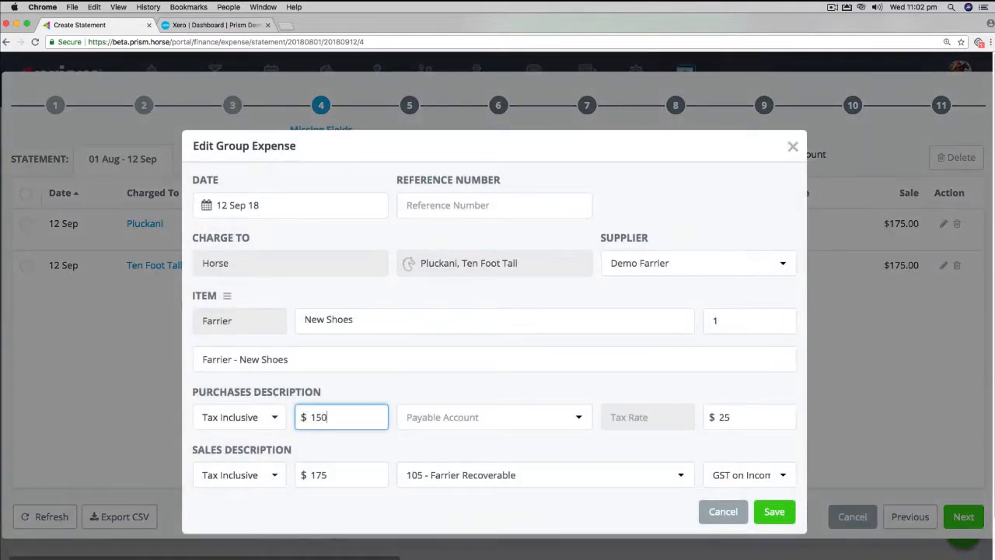
# Assign 112 - Farrier Expense as the payable account for the New Shoes group expense and save it.
pyautogui.click(468, 406)
pyautogui.write('farrier')
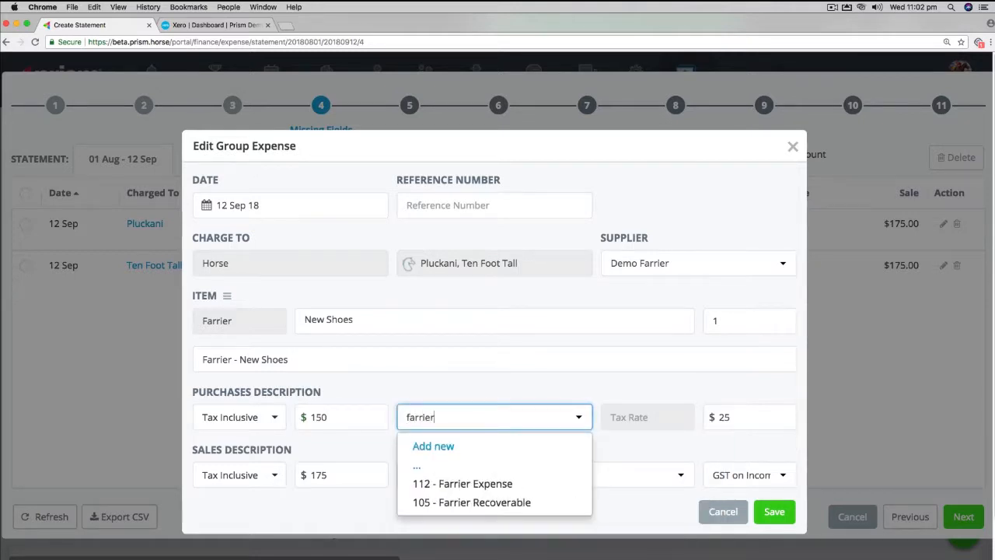
pyautogui.click(454, 486)
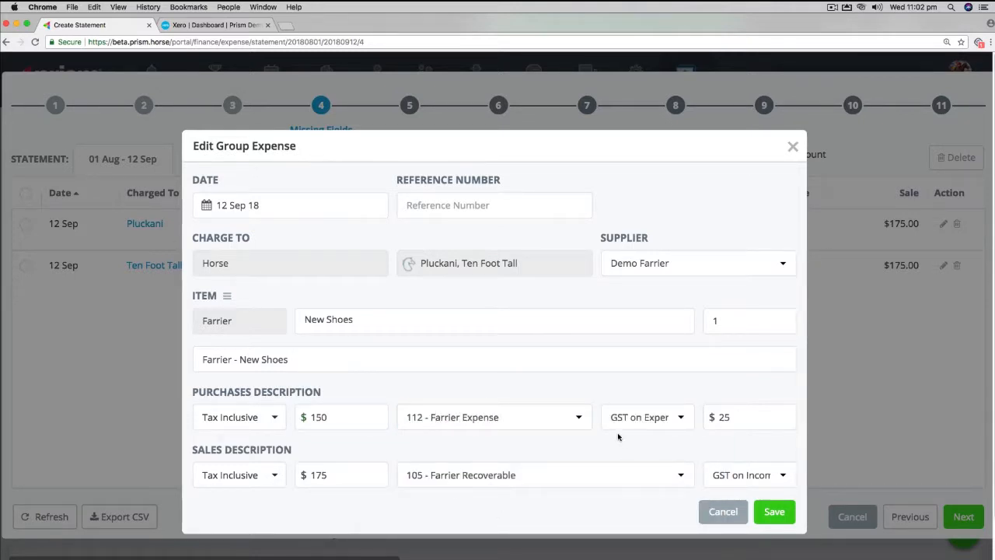
pyautogui.click(774, 513)
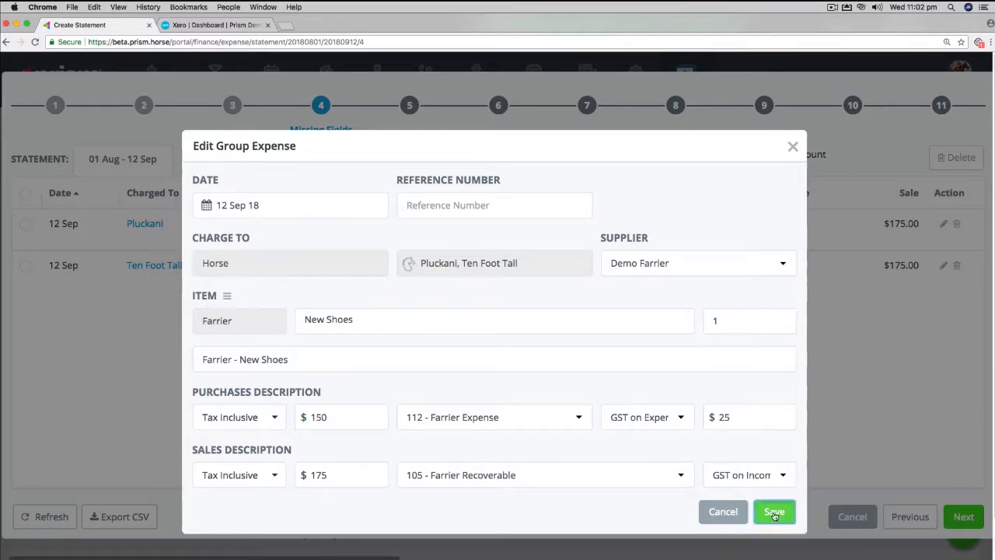
pyautogui.click(647, 225)
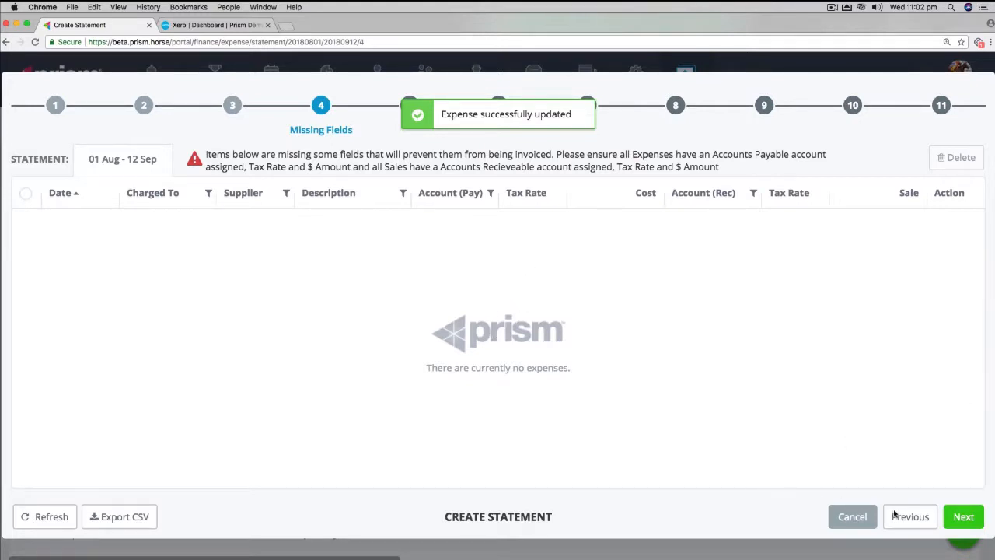
# Advance to Expense Confirmation and clear the approval marks from all listed expenses at once.
pyautogui.click(964, 518)
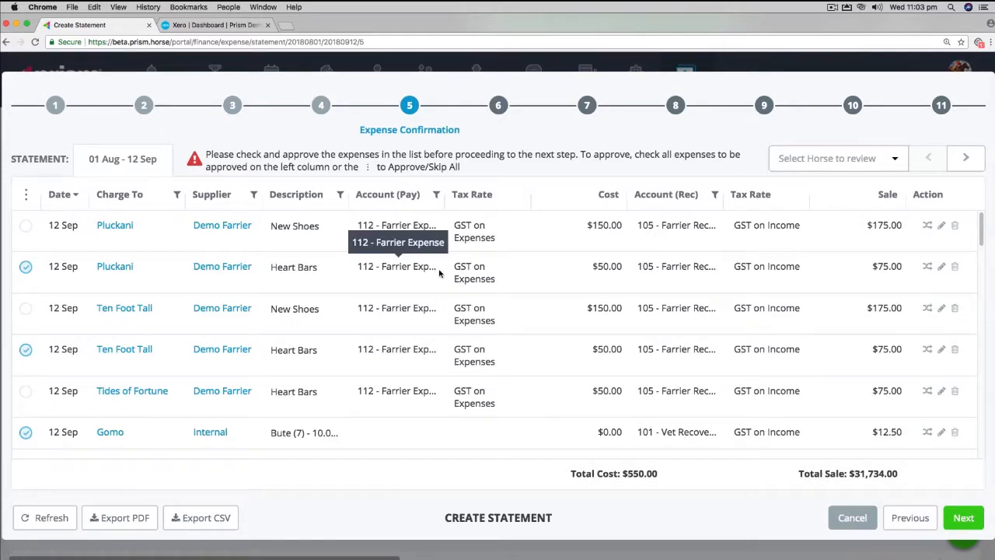
pyautogui.click(27, 197)
pyautogui.click(35, 254)
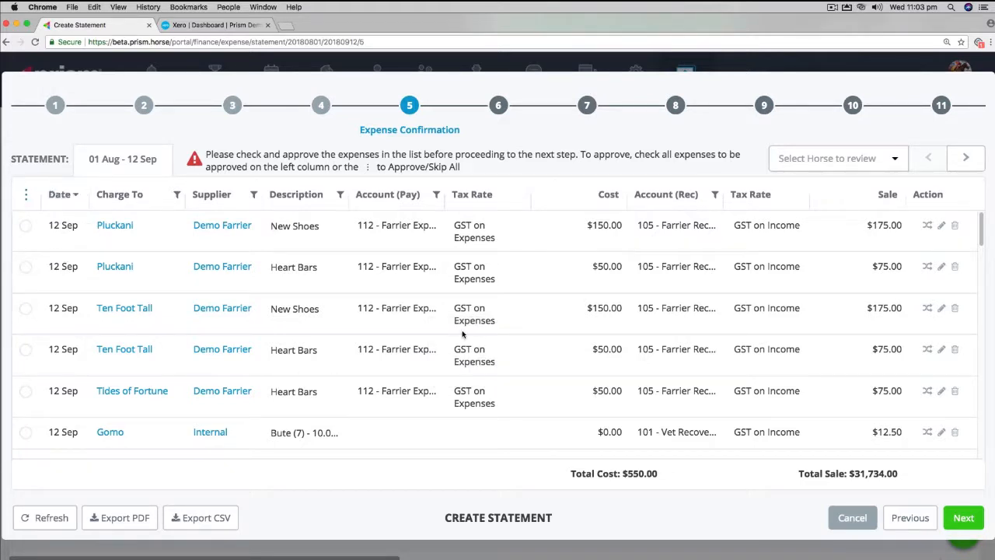
# Look through the expense list and the available filters for charged horse, supplier, description and payable account.
pyautogui.scroll(-15, 462, 334)
pyautogui.scroll(10, 461, 335)
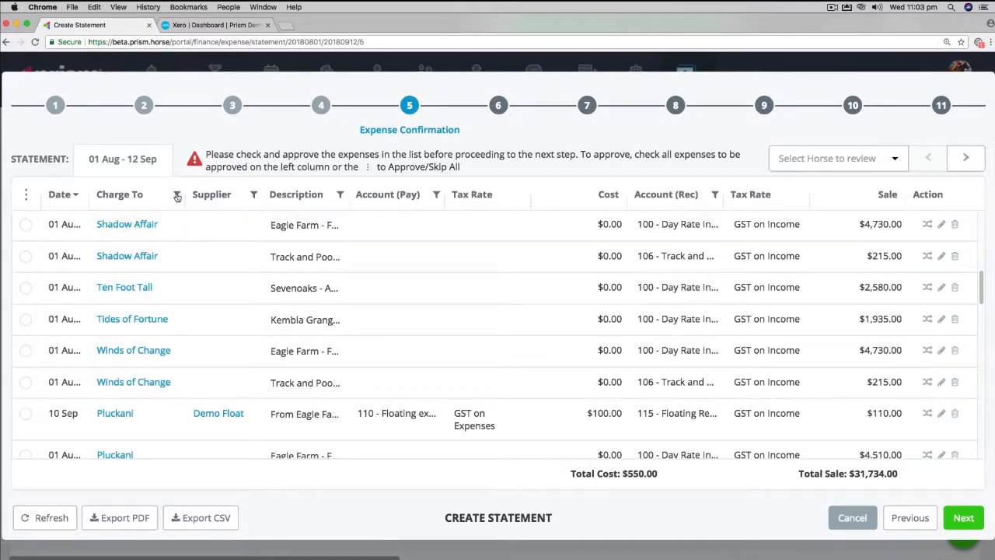
pyautogui.click(177, 197)
pyautogui.click(254, 197)
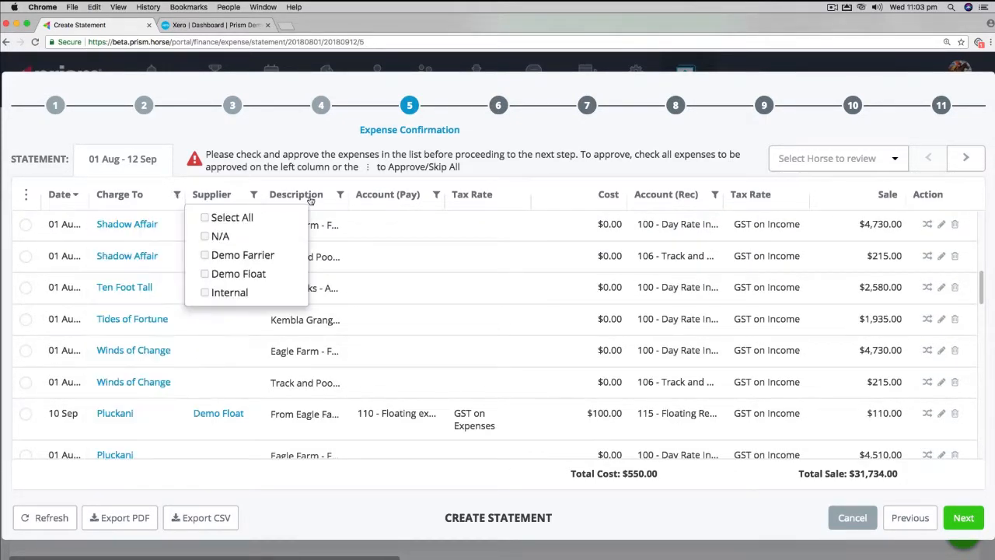
pyautogui.click(340, 195)
pyautogui.click(339, 195)
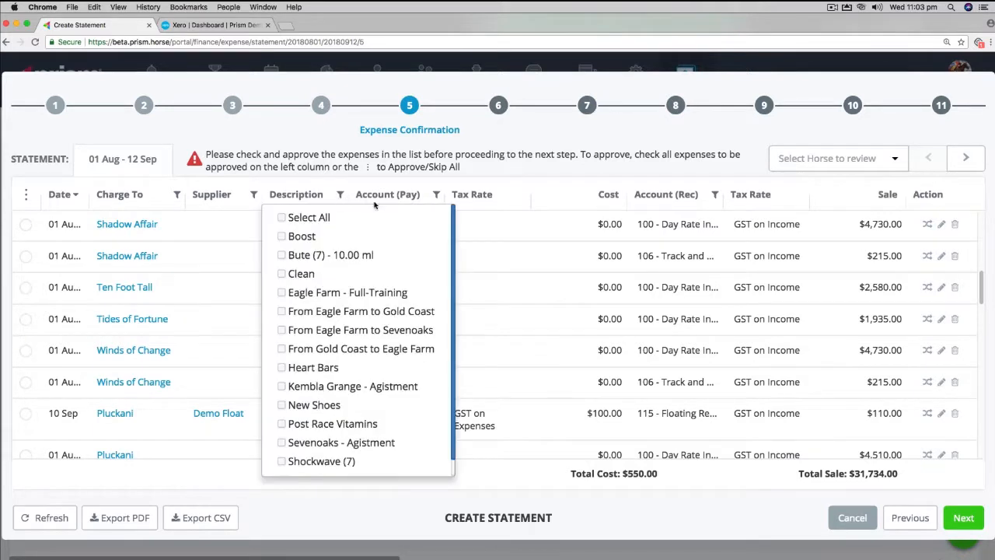
pyautogui.click(435, 196)
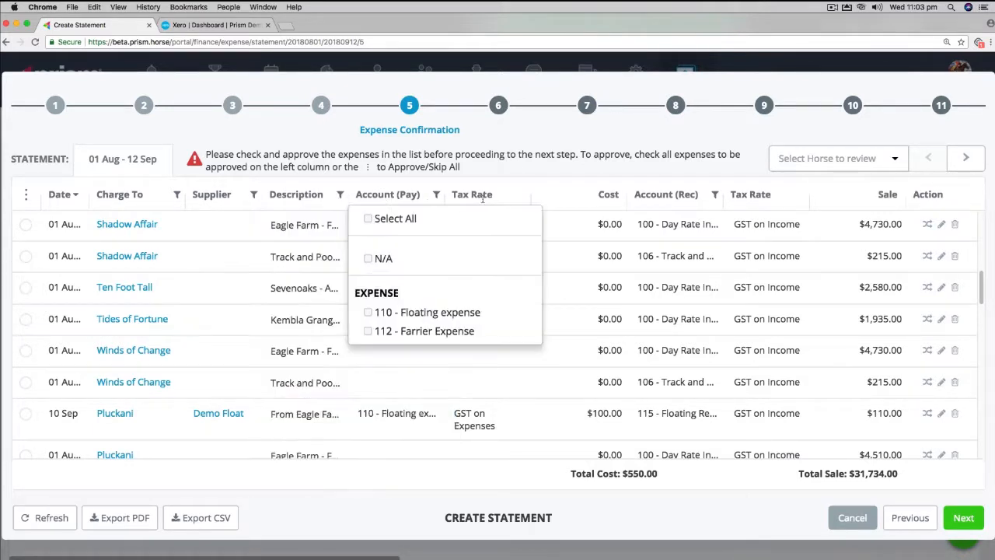
pyautogui.click(536, 176)
# Show only Gomo's expenses for review and save the invoice note "Add note here..." for that horse.
pyautogui.click(965, 163)
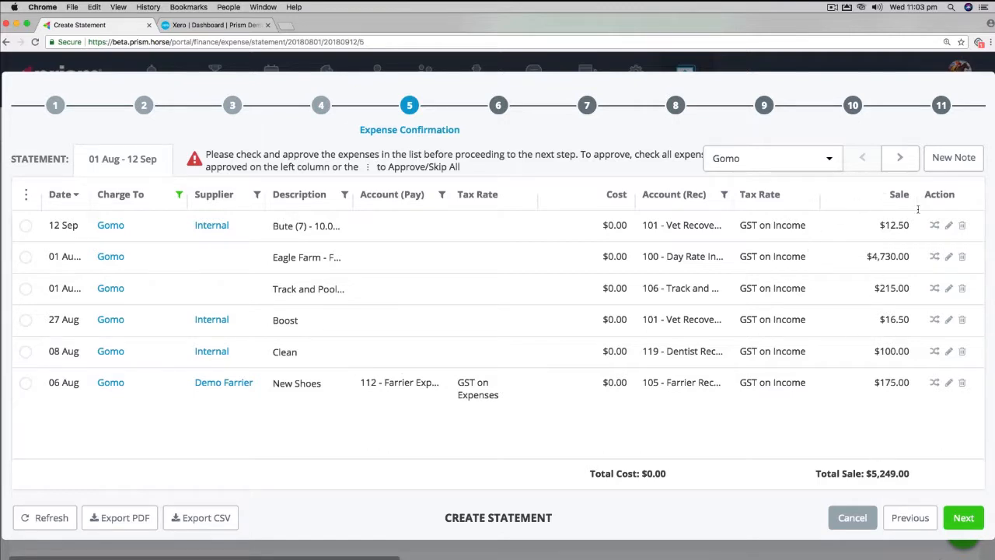
pyautogui.click(945, 159)
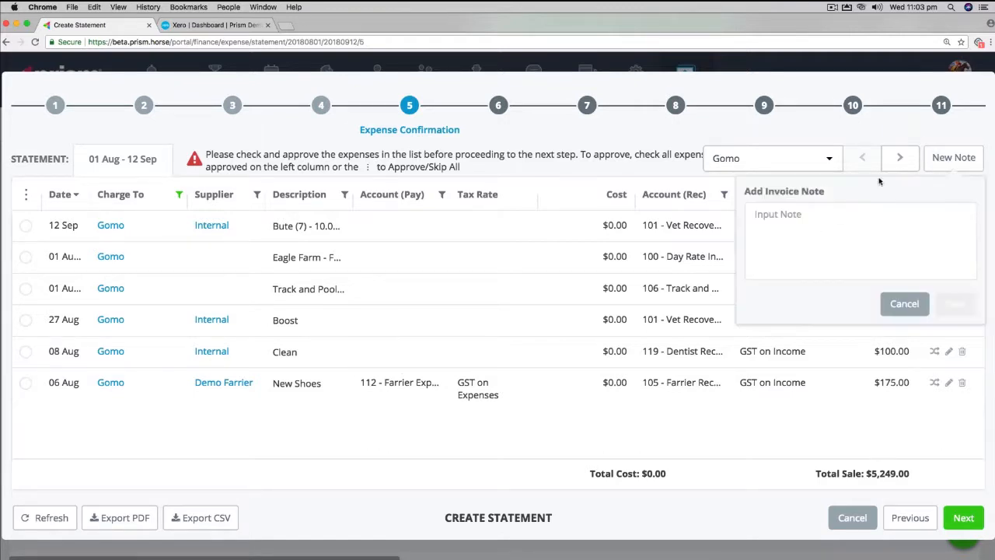
pyautogui.click(810, 212)
pyautogui.write('Add')
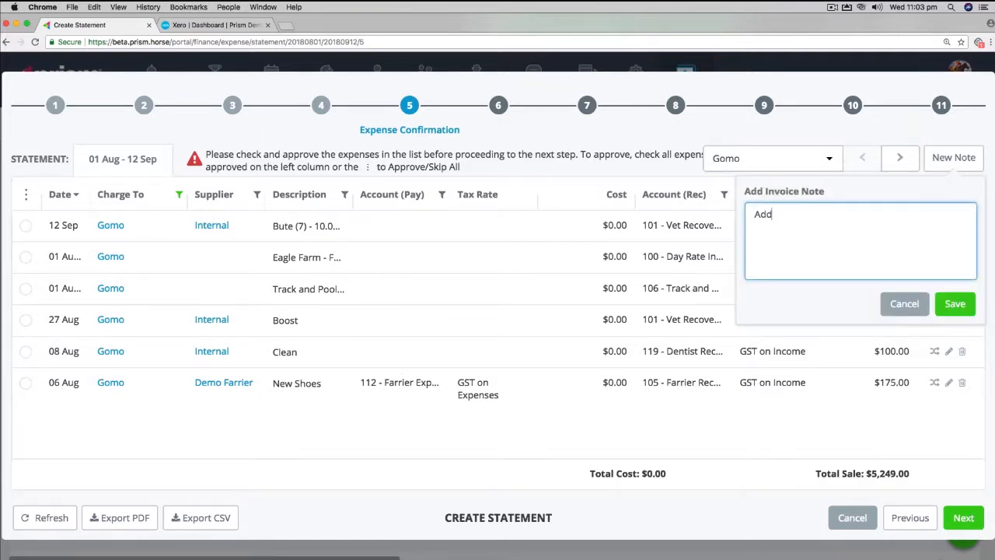
pyautogui.write(' note here...')
pyautogui.click(948, 305)
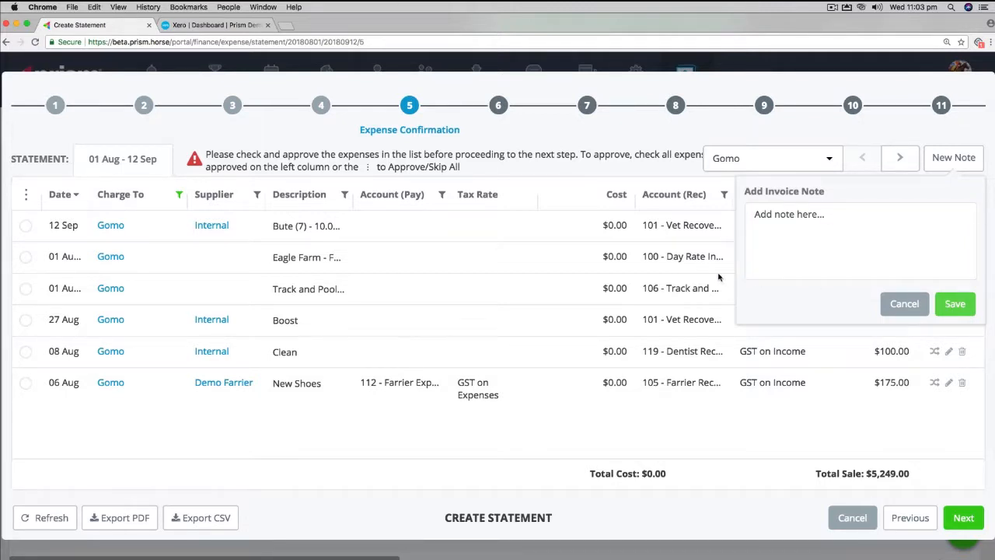
pyautogui.click(955, 310)
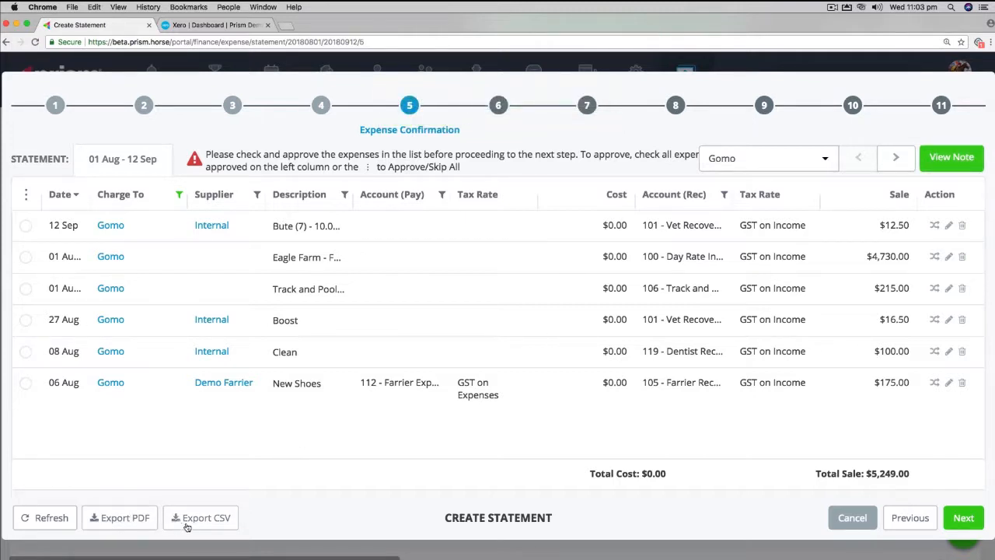
# Export the statement's expenses to CSV and open the downloaded file in Excel, dismissing the extra workbook window.
pyautogui.click(215, 519)
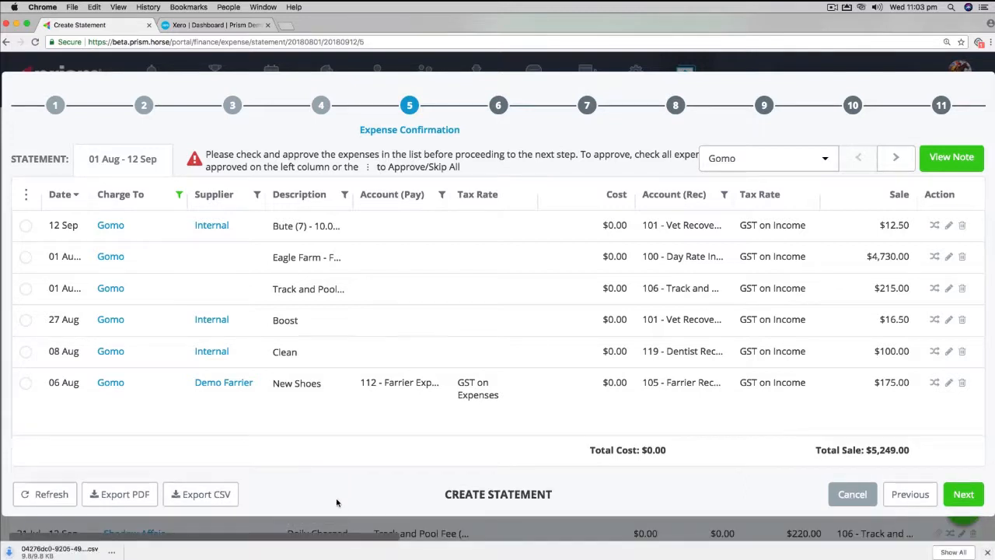
pyautogui.click(66, 552)
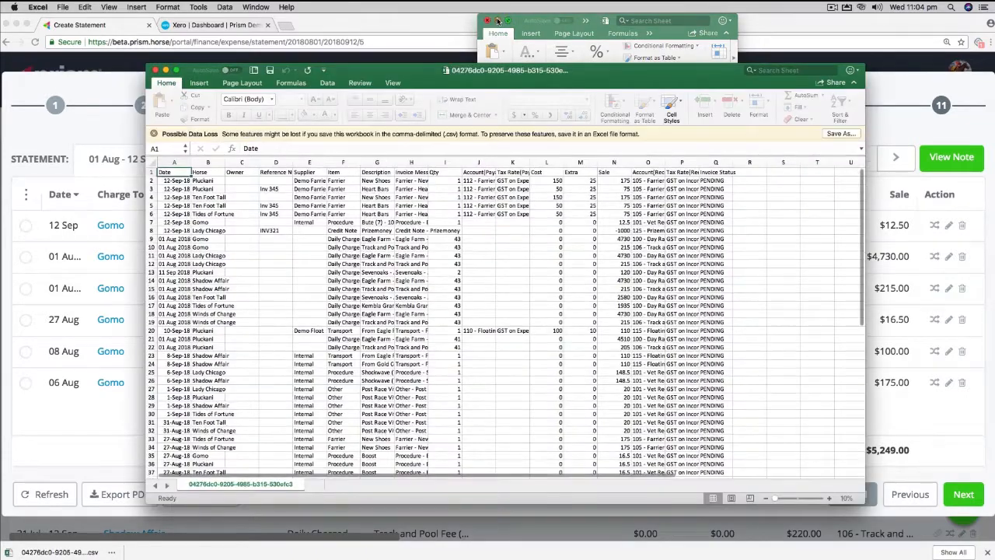
pyautogui.click(496, 22)
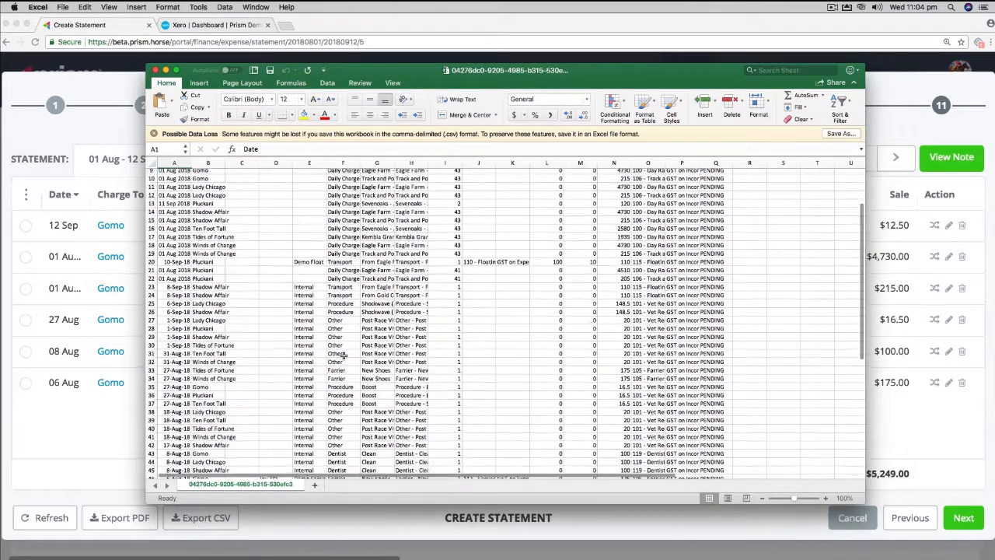
# Sort the exported expenses by the Horse column in ascending order, expanding the selection to include all columns.
pyautogui.click(208, 163)
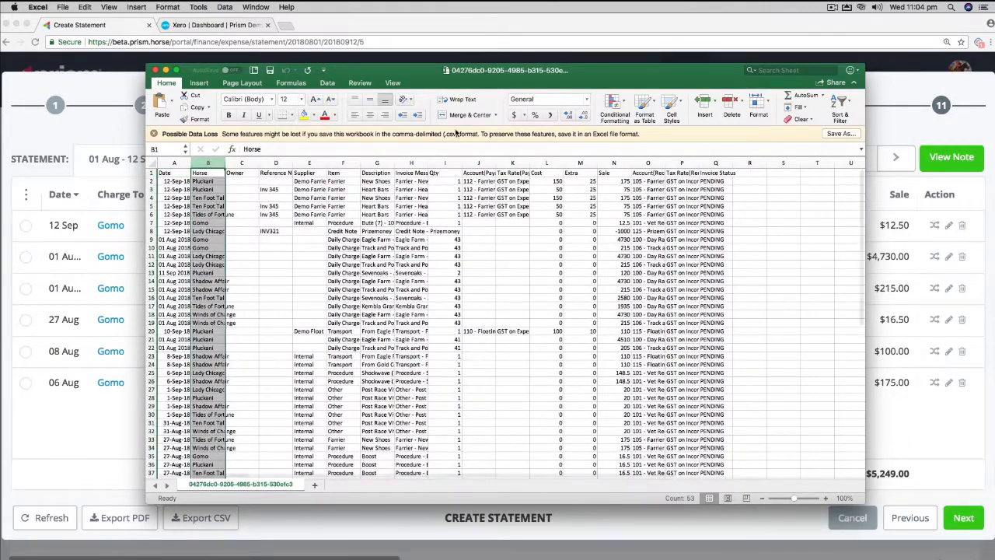
pyautogui.click(834, 105)
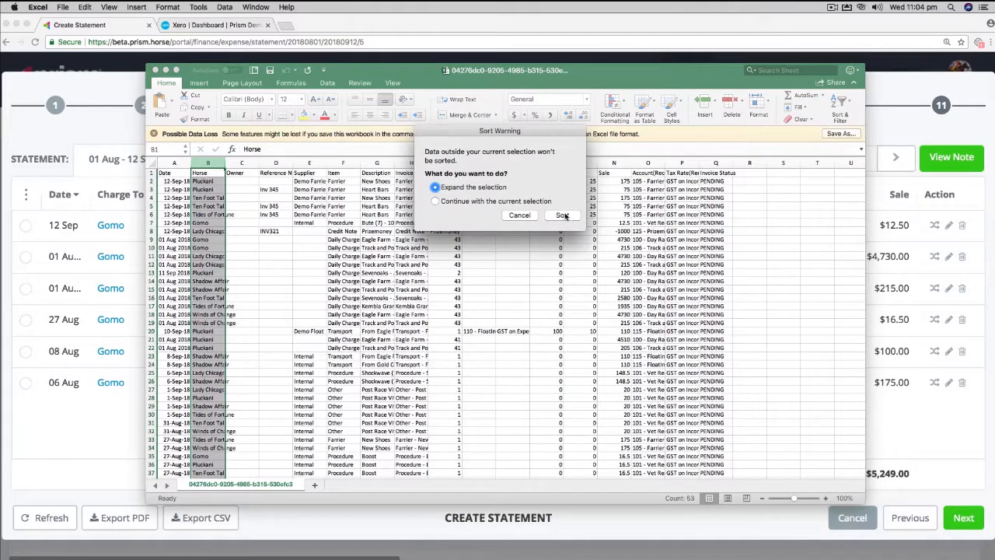
pyautogui.click(562, 215)
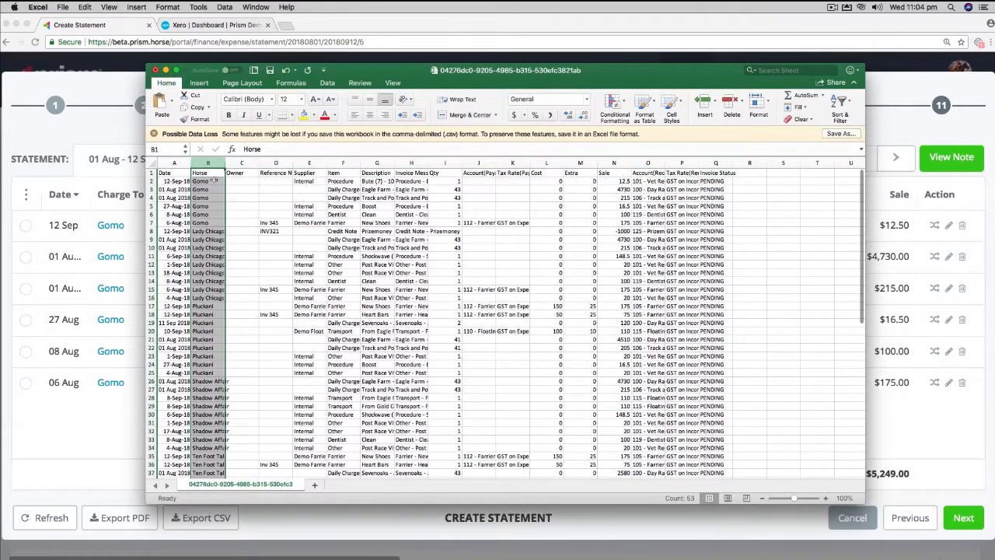
# Switch back to Prism in Chrome, export the expenses as a PDF and review the pages of the downloaded Transactions Review.
pyautogui.click(132, 444)
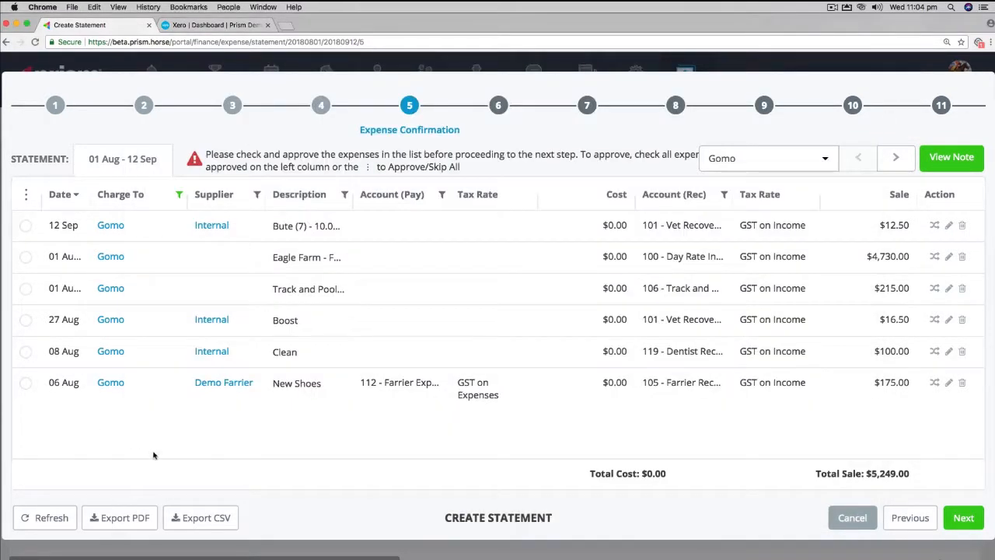
pyautogui.click(123, 517)
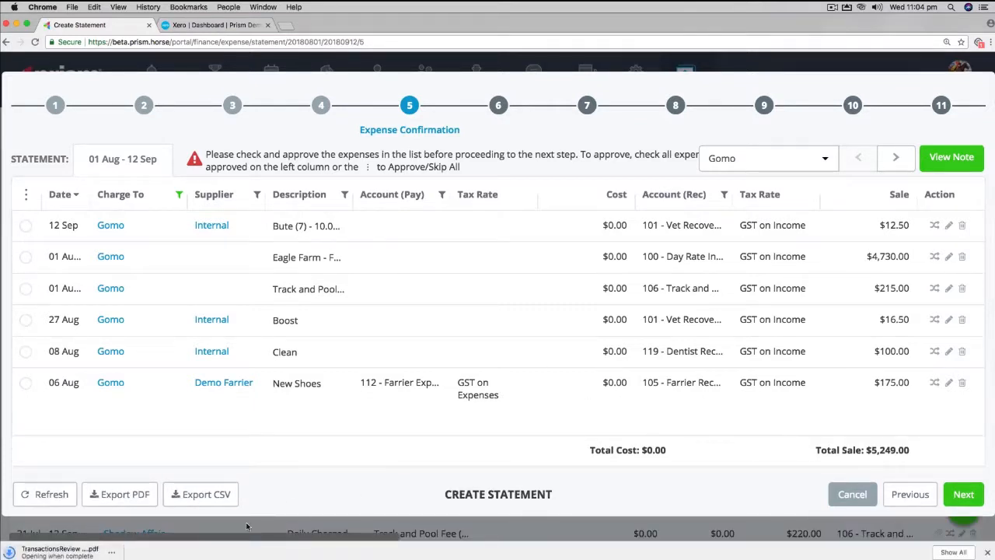
pyautogui.click(83, 553)
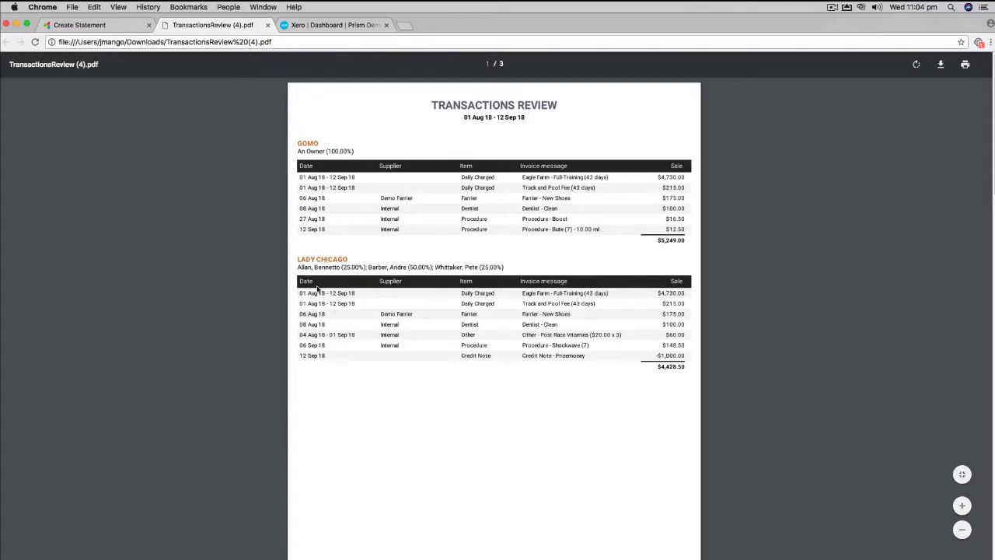
pyautogui.scroll(-20, 565, 324)
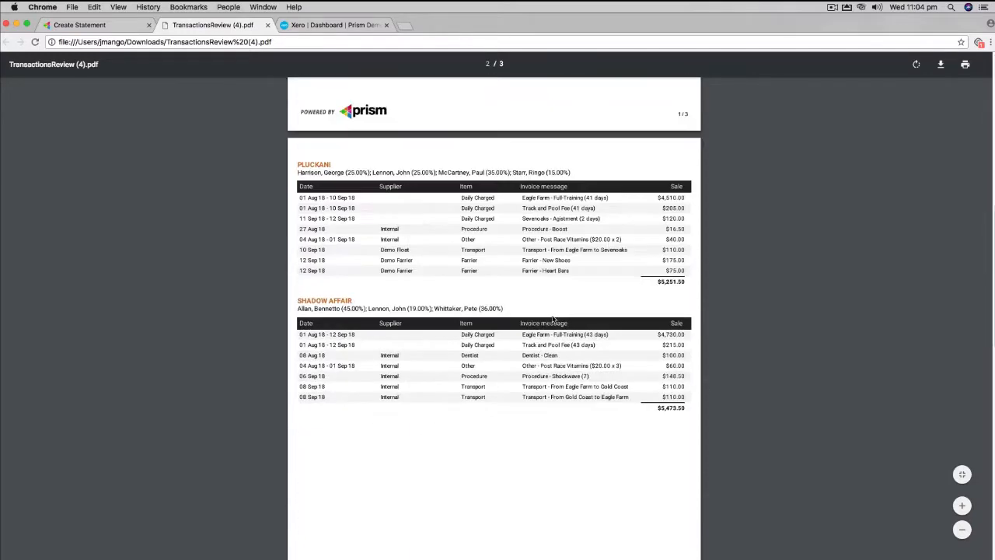
pyautogui.scroll(20, 553, 318)
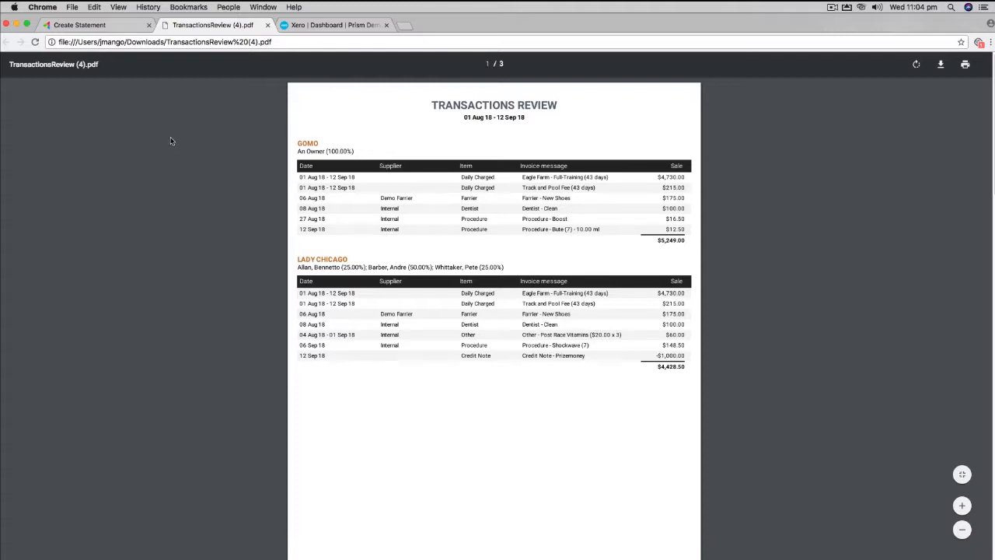
# Close the exported PDF and clear the Charge To filter so that expenses for all horses are listed.
pyautogui.click(267, 25)
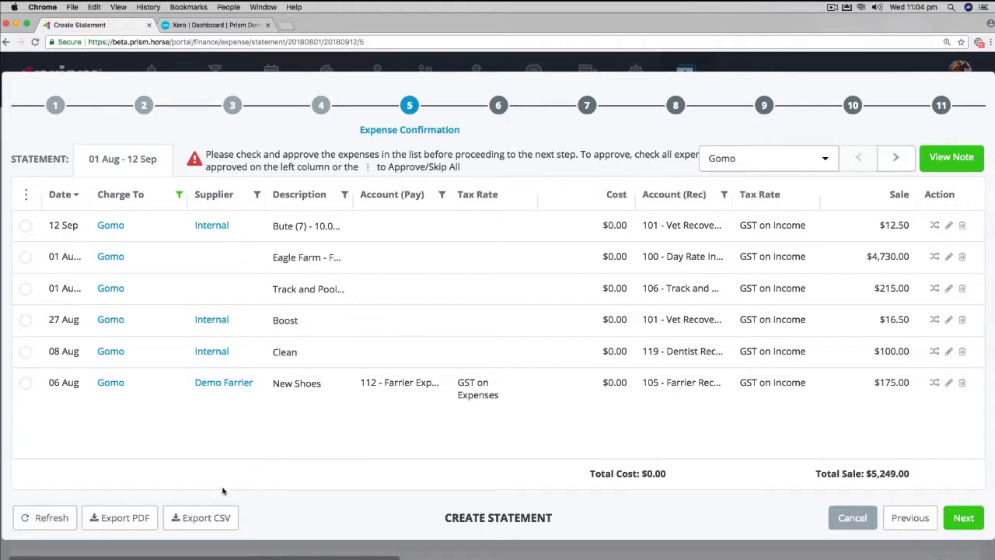
pyautogui.click(179, 194)
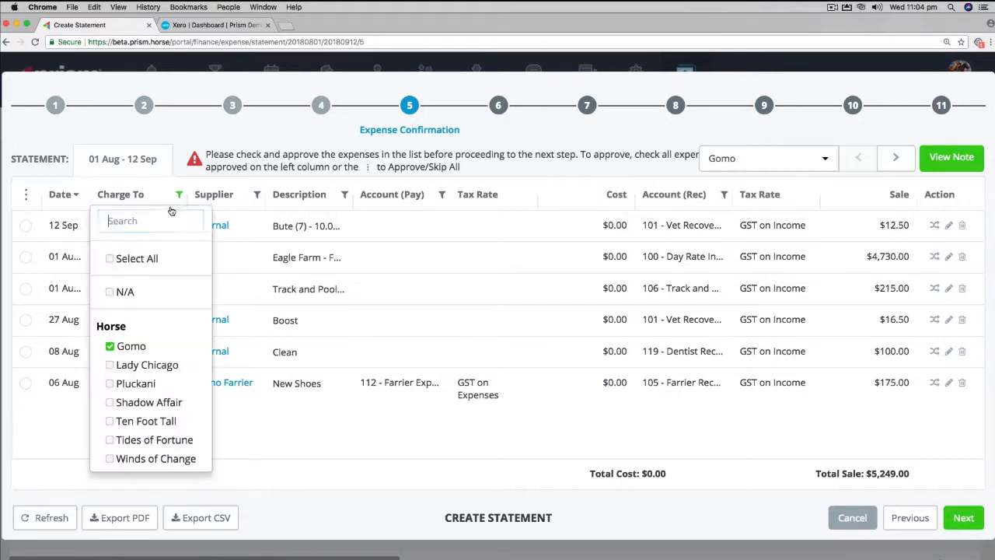
pyautogui.click(125, 259)
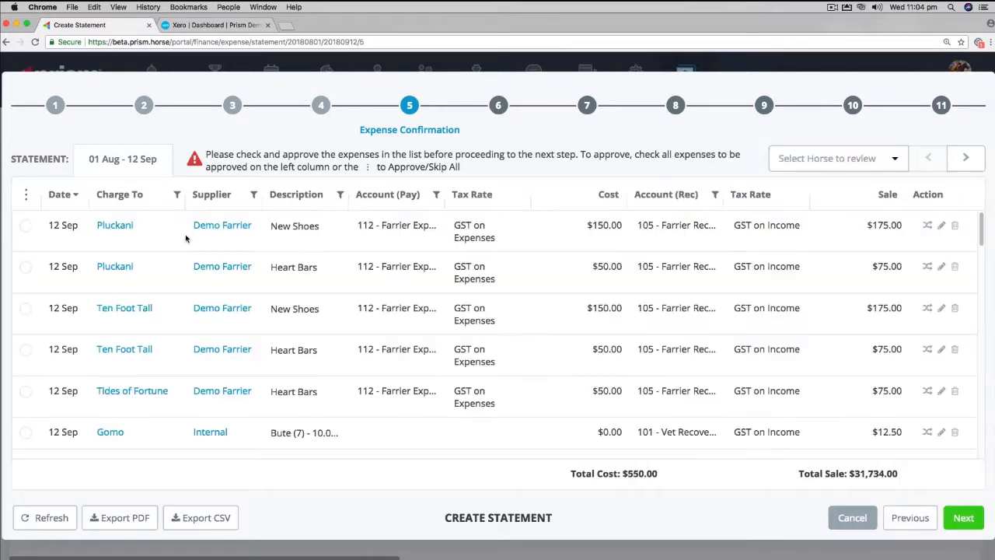
# Approve all expenses in the list and continue to the Reversals stage.
pyautogui.click(26, 195)
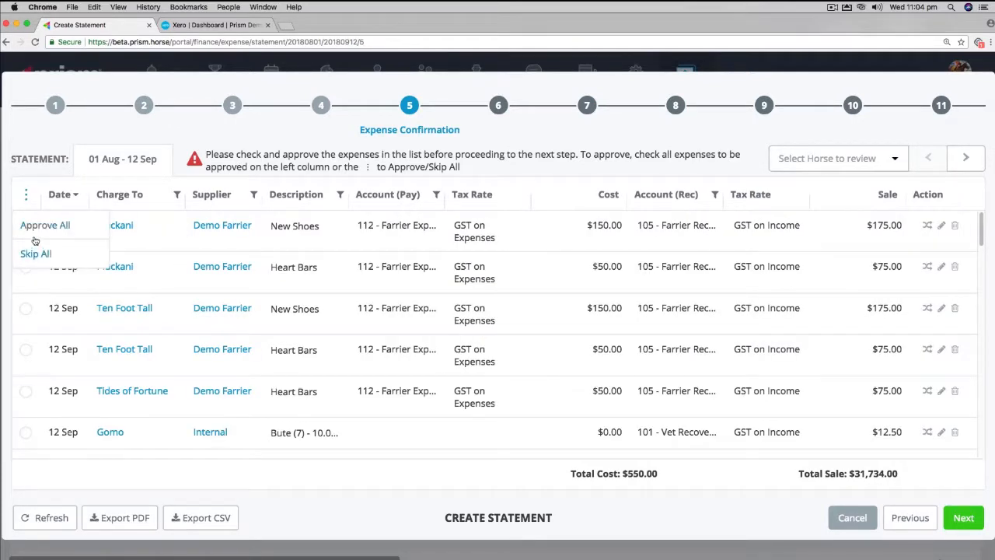
pyautogui.click(35, 227)
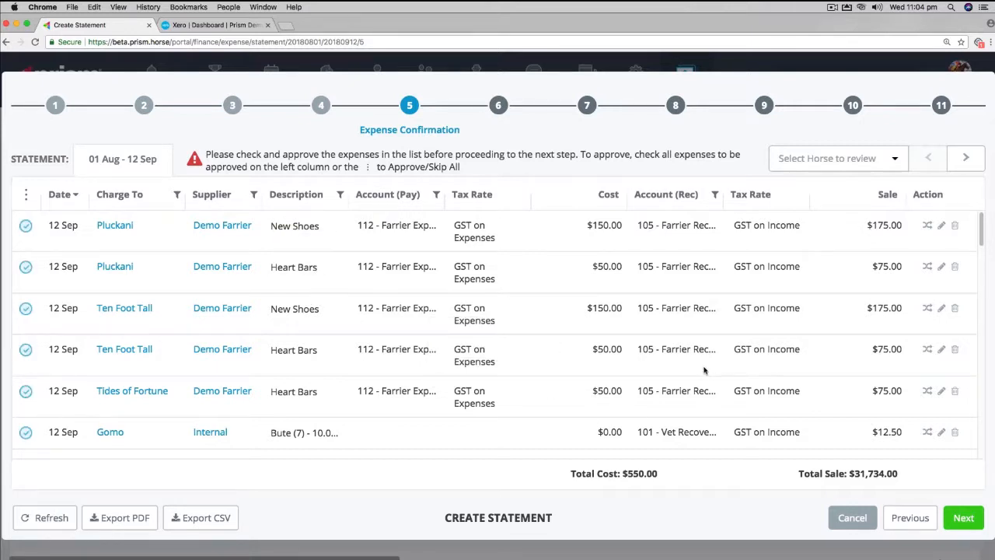
pyautogui.click(963, 518)
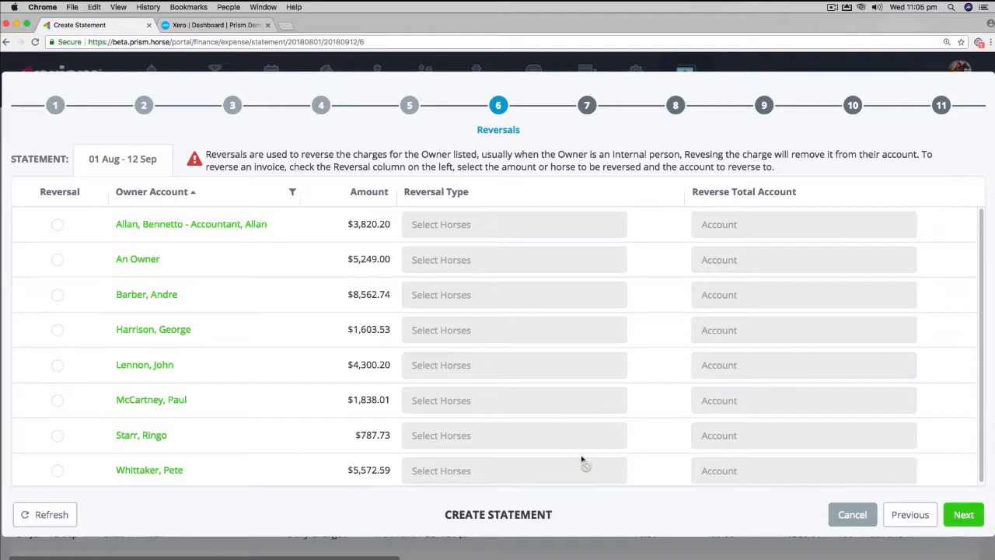
pyautogui.scroll(-1, 592, 301)
pyautogui.scroll(1, 592, 302)
pyautogui.click(58, 401)
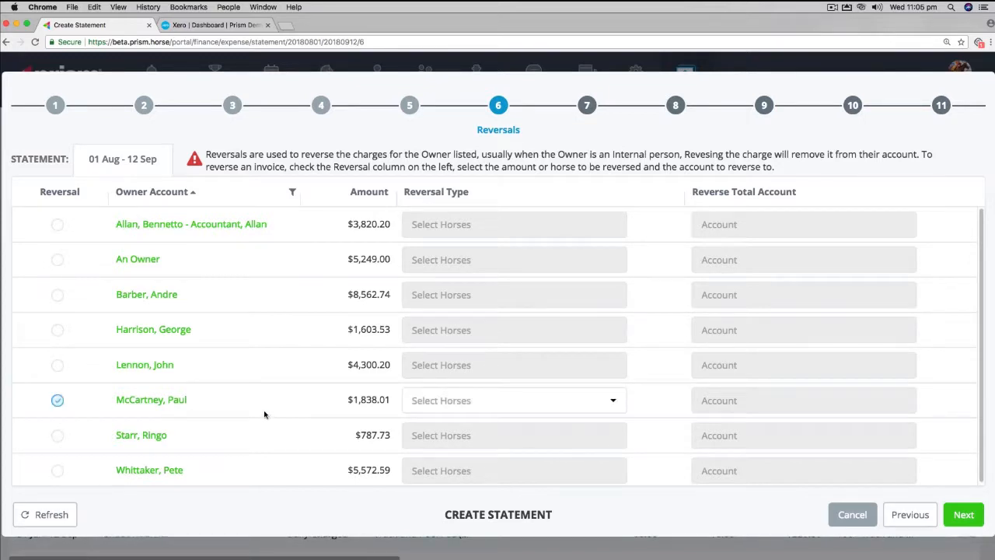
pyautogui.click(612, 403)
pyautogui.scroll(-2, 588, 429)
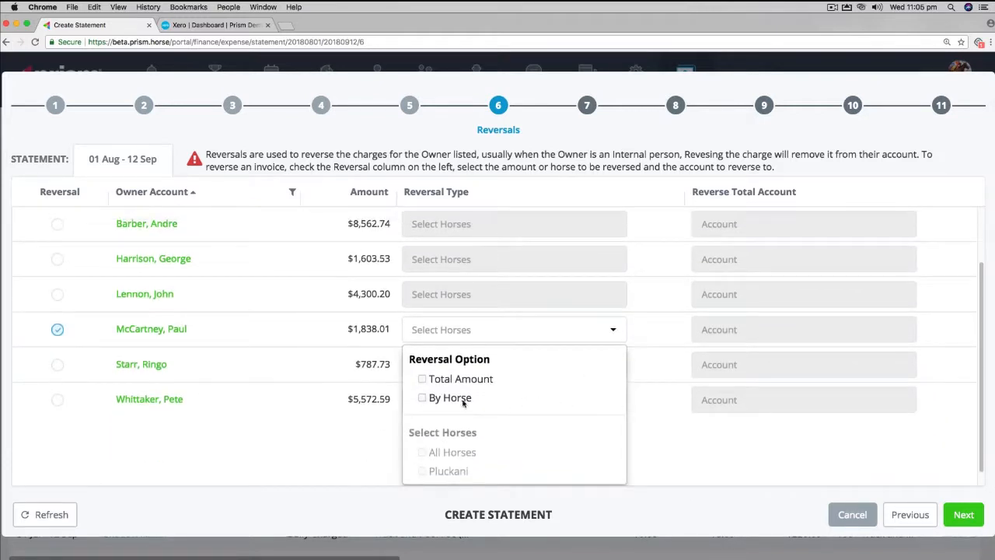
pyautogui.click(58, 329)
# Mark the last listed owner account for reversal with Total Amount as the reversal type.
pyautogui.click(58, 469)
pyautogui.click(435, 469)
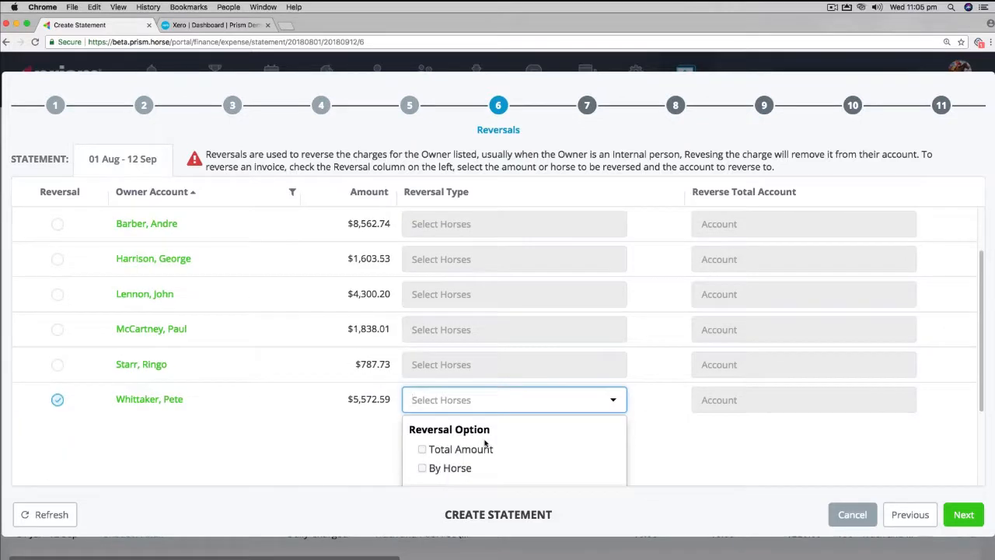
pyautogui.click(426, 327)
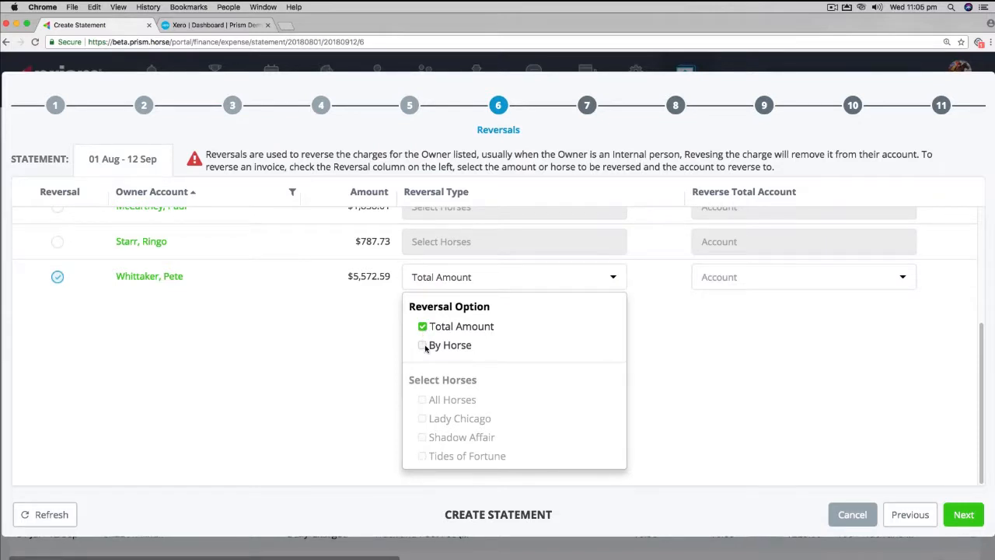
# Try reversing that owner's charges By Horse, selecting Lady Chicago and Shadow Affair and deselecting them again.
pyautogui.click(425, 346)
pyautogui.click(423, 419)
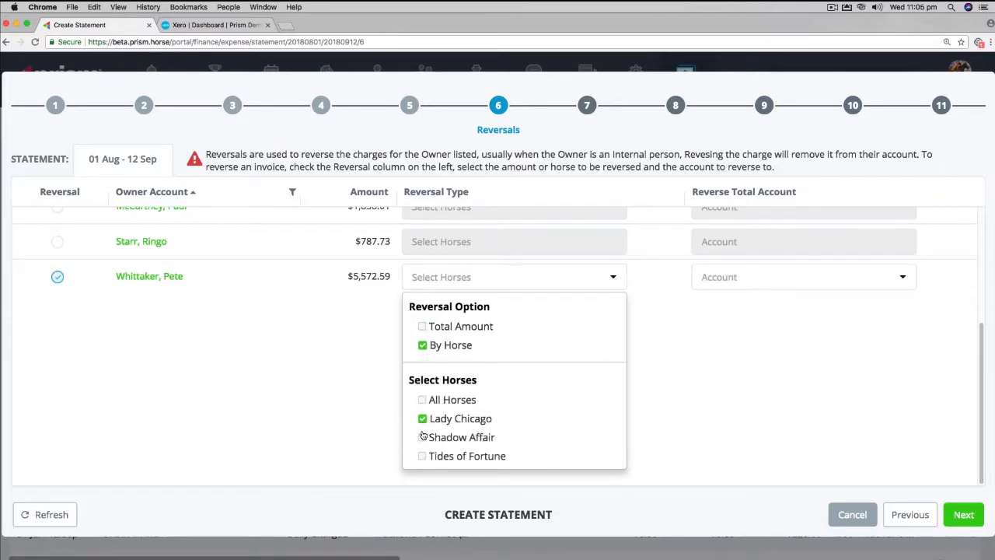
pyautogui.click(423, 438)
pyautogui.click(423, 437)
pyautogui.click(422, 419)
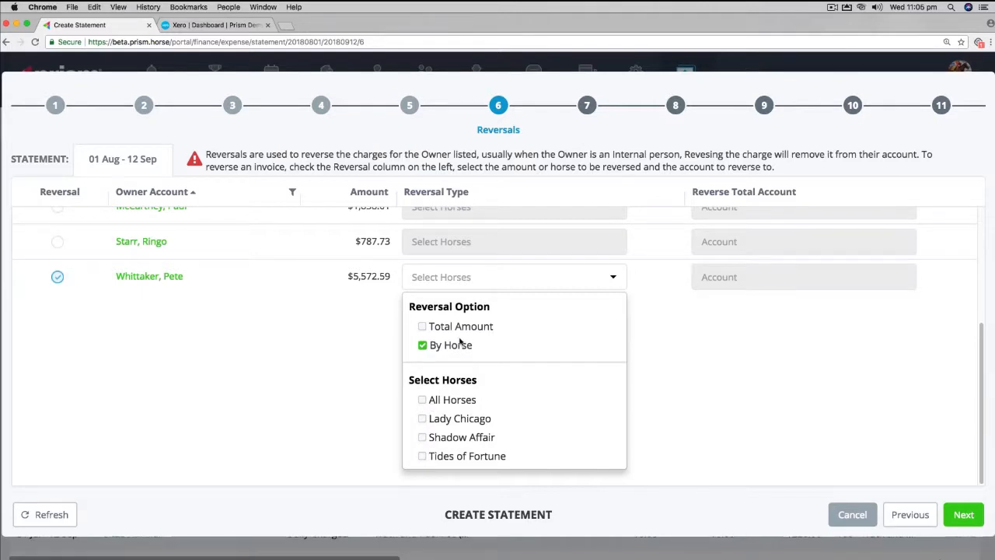
pyautogui.click(649, 302)
# Reverse that owner's Total Amount to 6667 - Trainers Own Account and continue to the Discount stage.
pyautogui.click(513, 469)
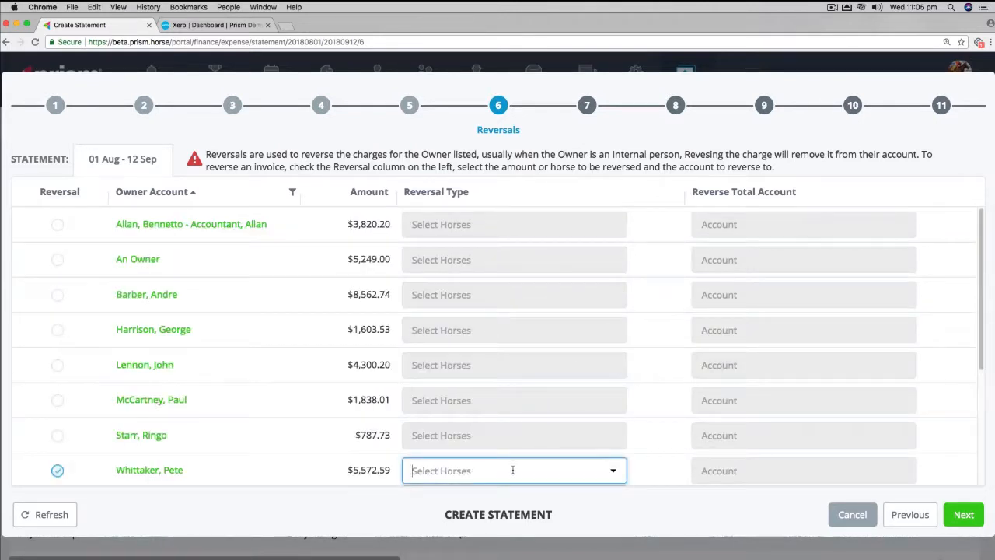
pyautogui.click(614, 472)
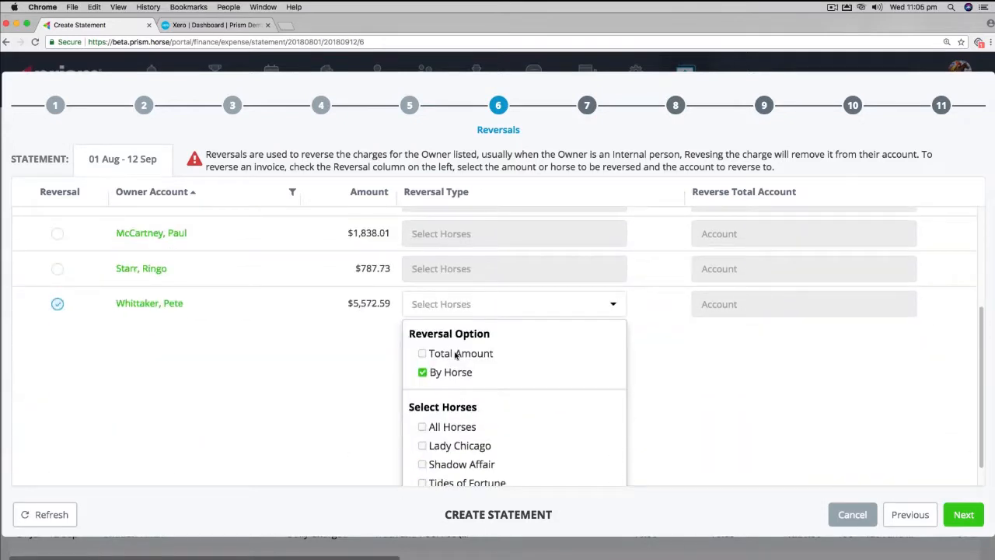
pyautogui.click(456, 355)
pyautogui.click(665, 340)
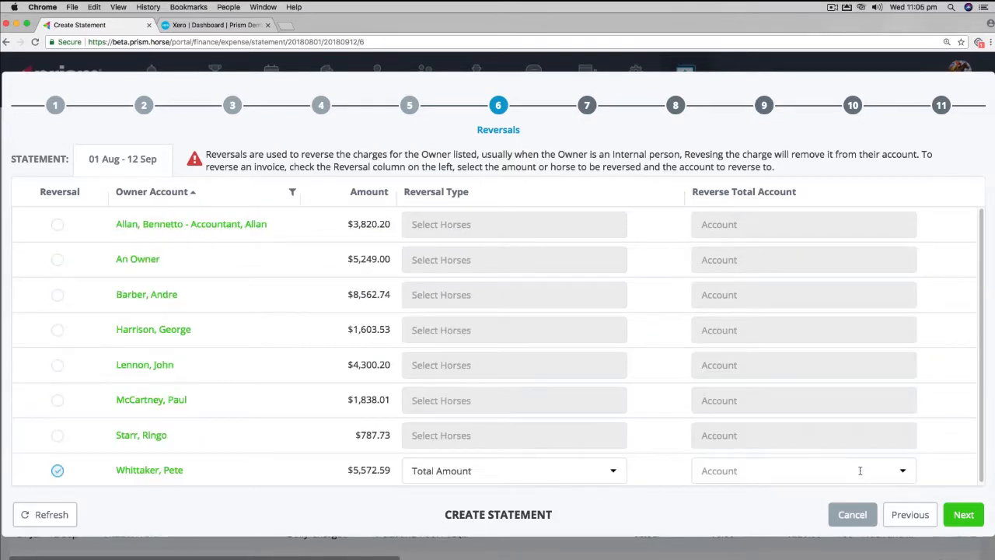
pyautogui.click(902, 471)
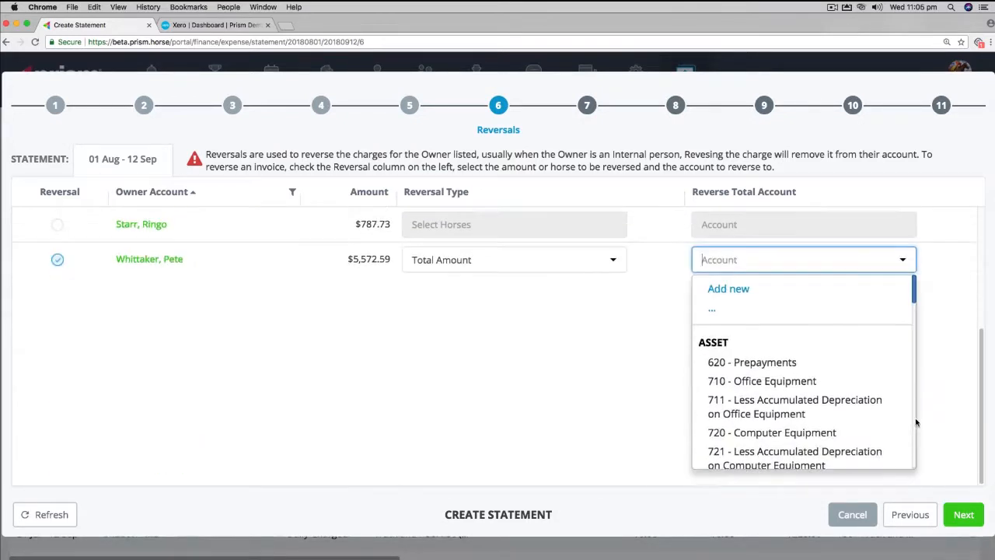
pyautogui.write('train')
pyautogui.click(822, 451)
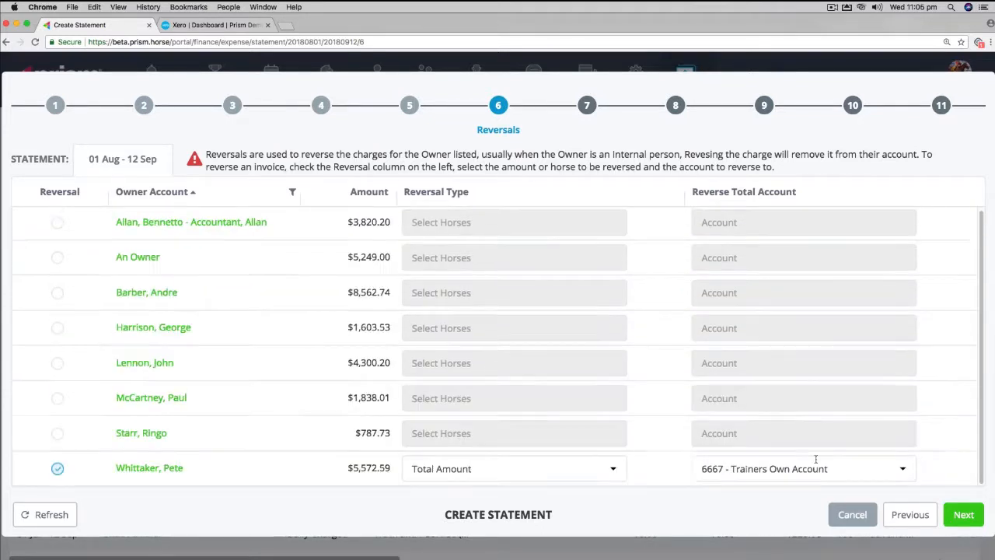
pyautogui.click(961, 516)
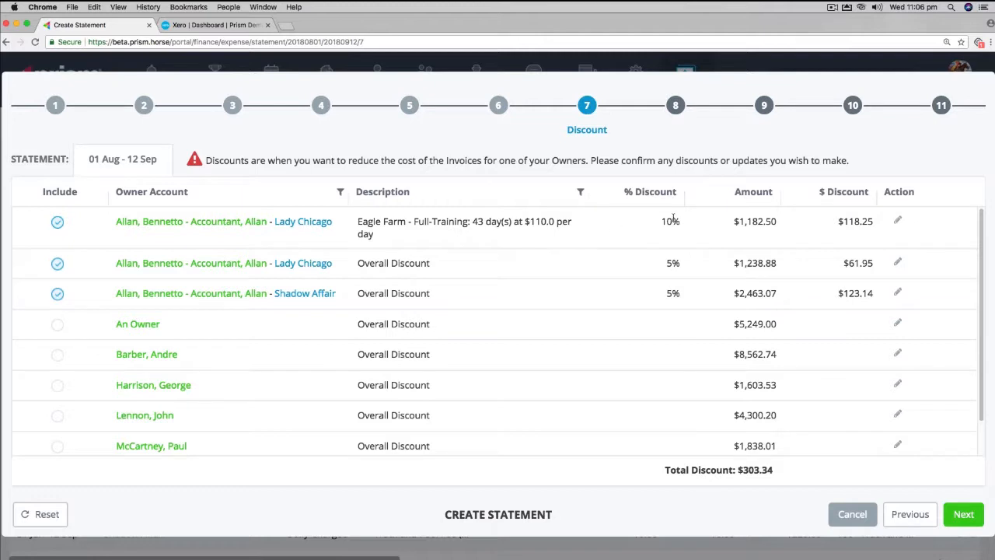
# Examine the Lady Chicago full-training and overall discount lines, opening the overall percentage for editing and cancelling without changes.
pyautogui.moveTo(470, 222); pyautogui.dragTo(484, 233)
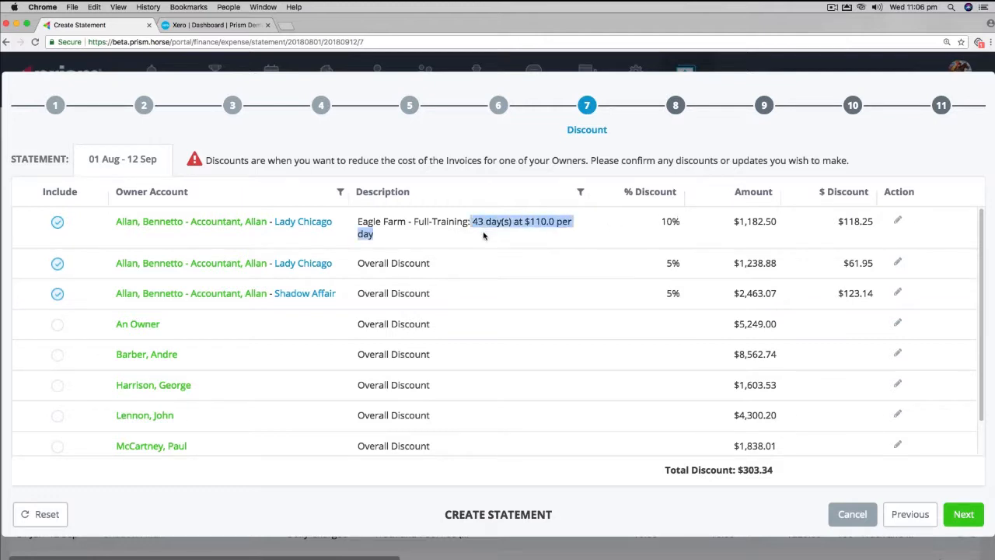
pyautogui.moveTo(362, 221); pyautogui.dragTo(457, 225)
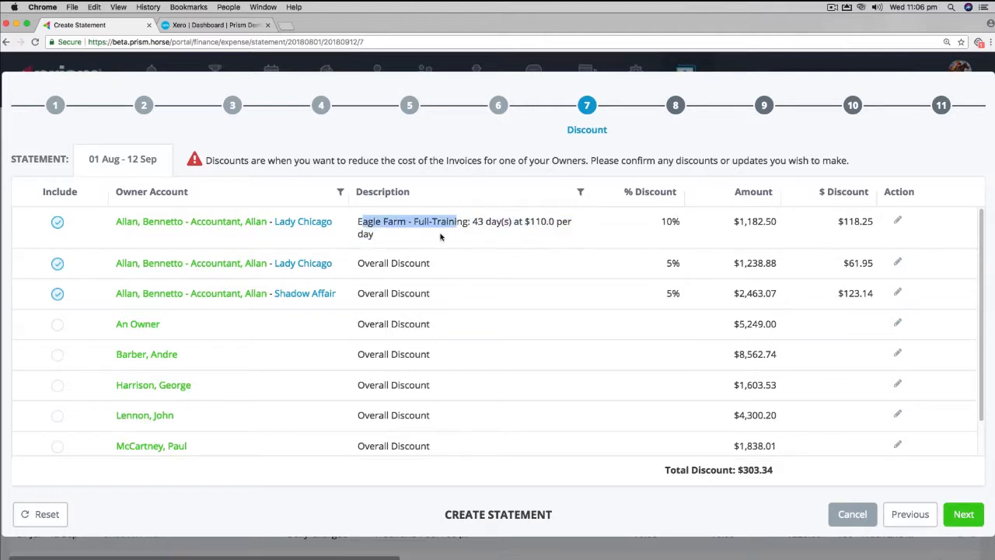
pyautogui.click(450, 238)
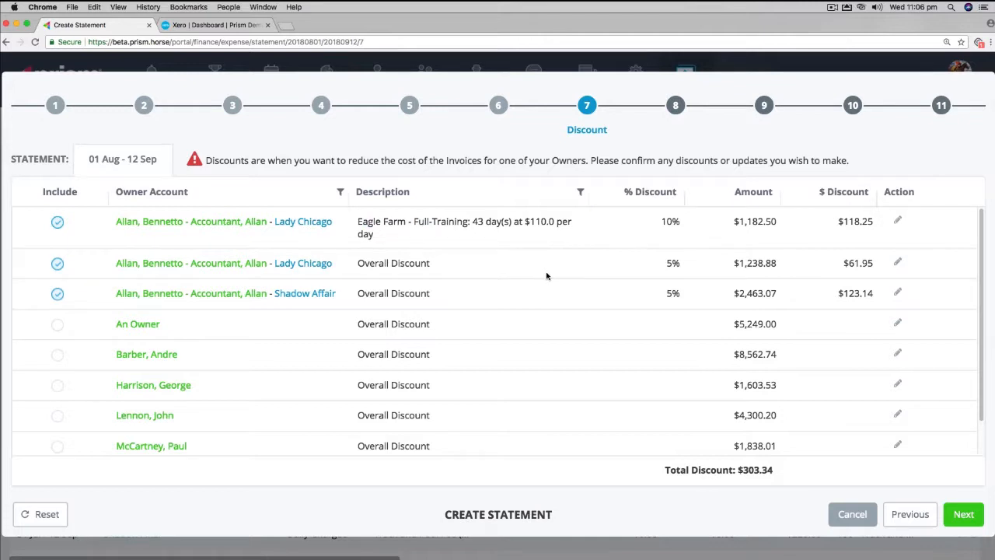
pyautogui.scroll(-1, 499, 272)
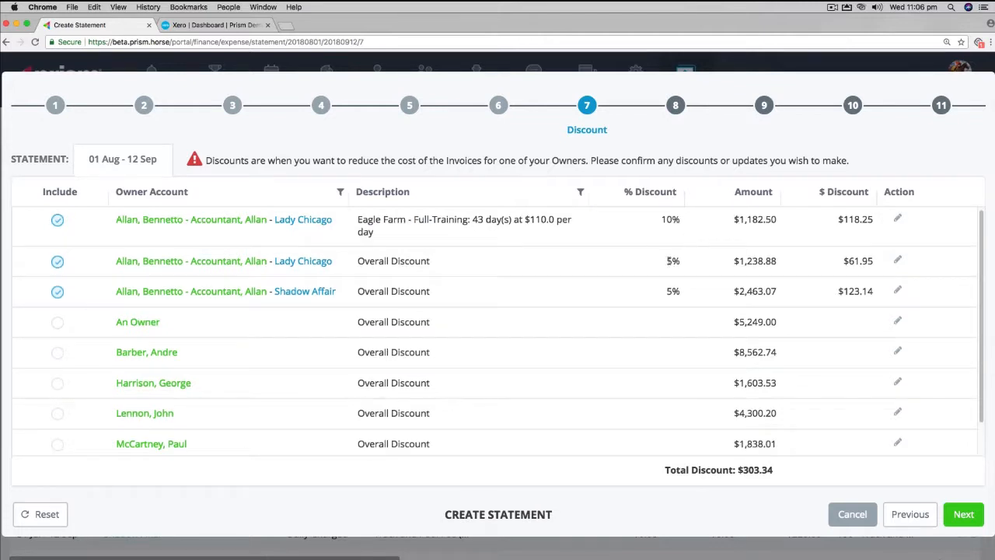
pyautogui.click(669, 261)
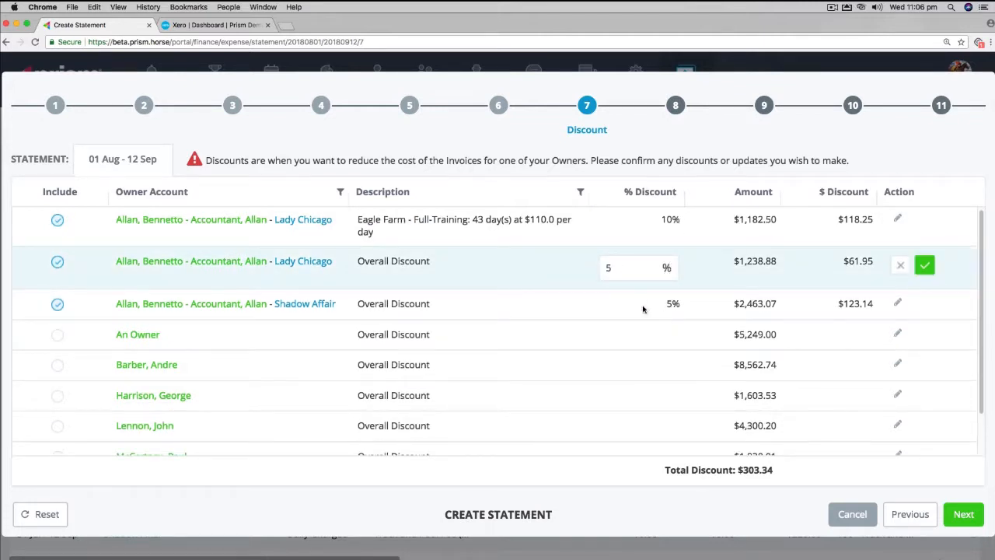
pyautogui.click(900, 267)
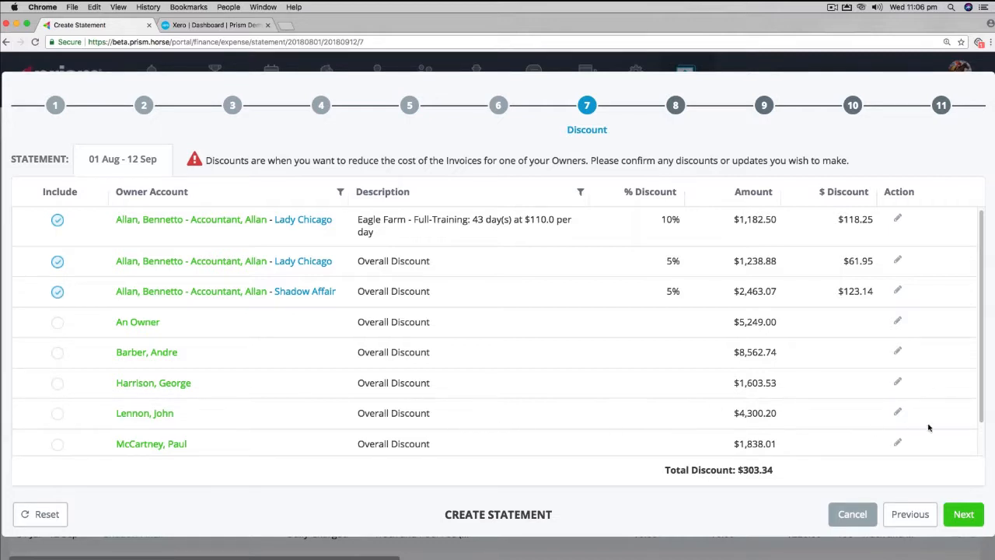
# Set a 10% overall discount for the owner account with the $4,300.20 amount.
pyautogui.click(897, 412)
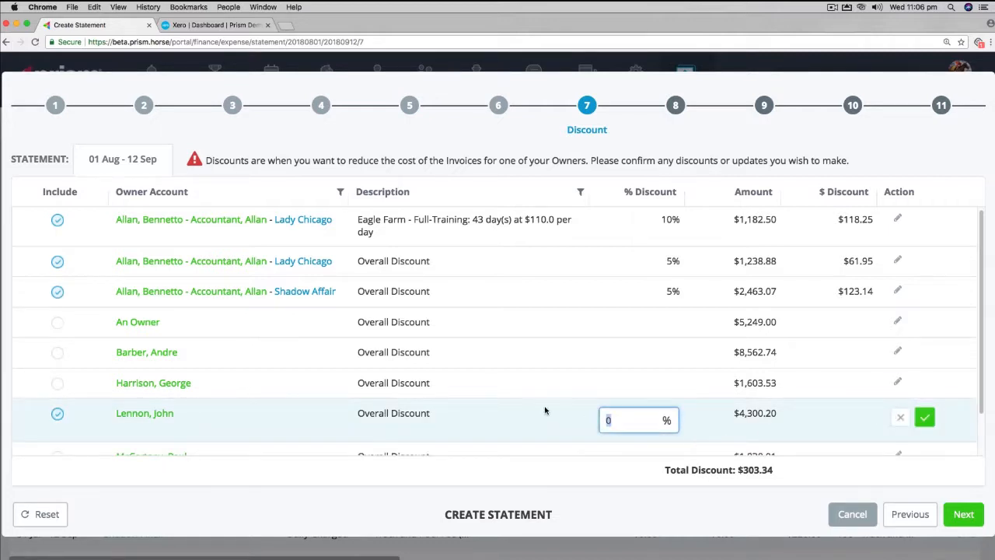
pyautogui.write('1')
pyautogui.click(924, 417)
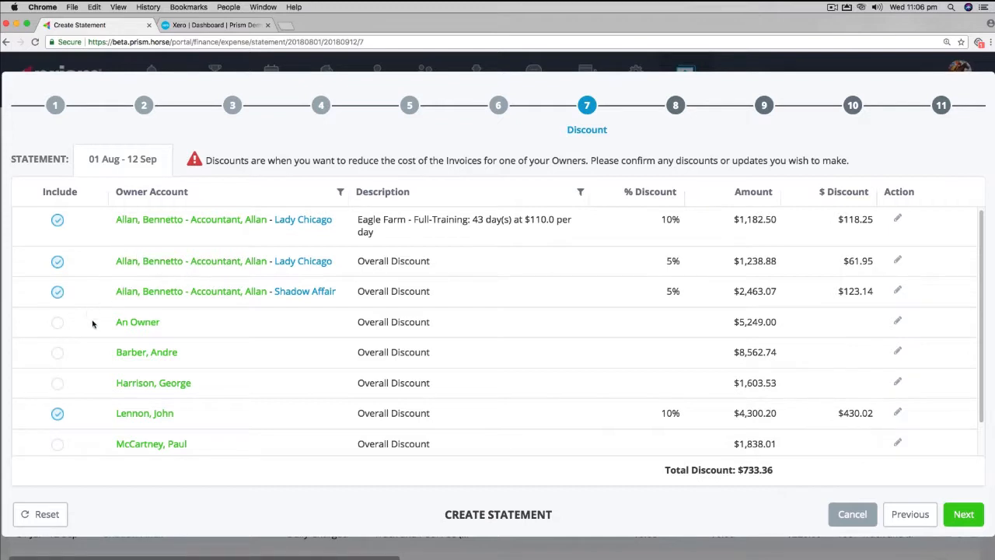
# Exclude the overall discounts on Lady Chicago and Shadow Affair, and proceed through Credit Note to the Preview Statement stage.
pyautogui.click(60, 265)
pyautogui.click(61, 296)
pyautogui.click(895, 263)
pyautogui.click(898, 261)
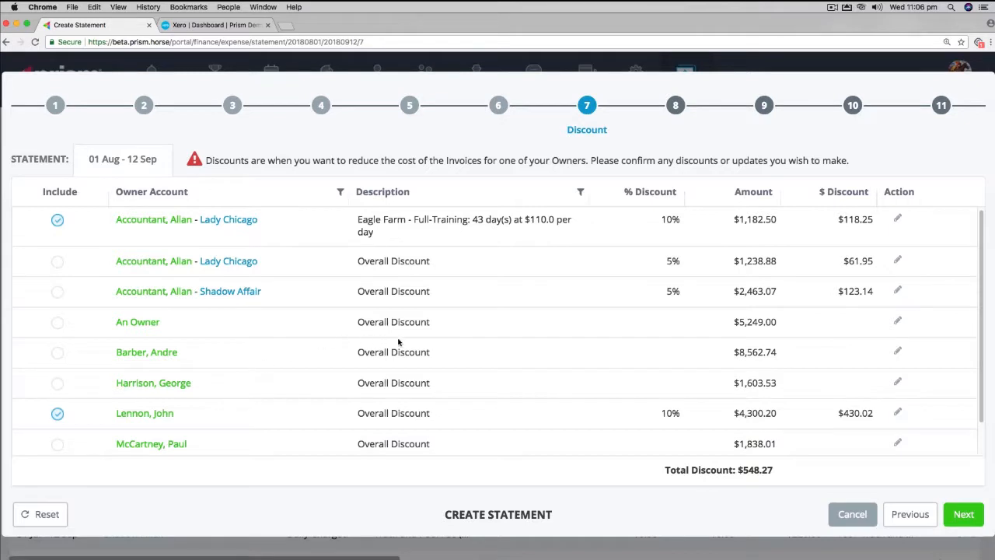
pyautogui.scroll(-1, 620, 373)
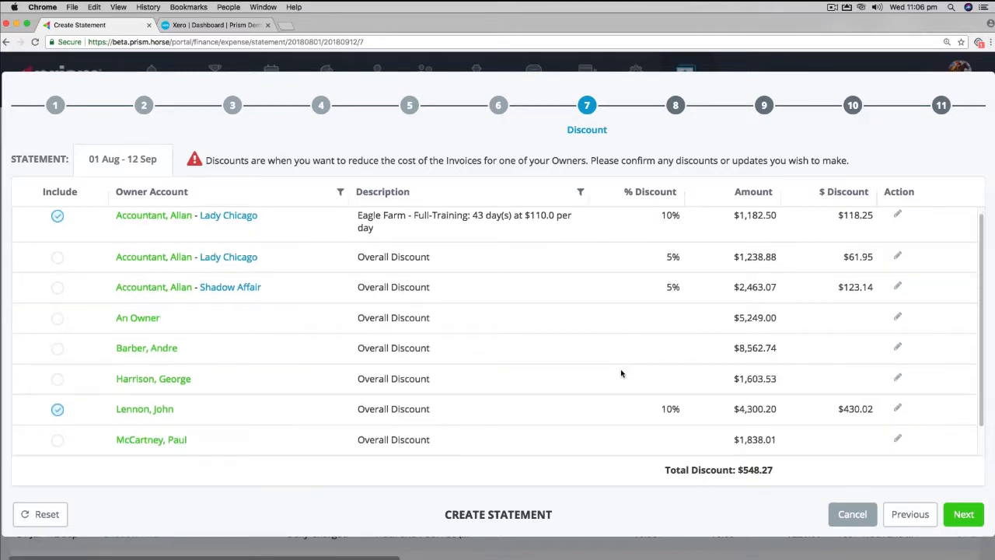
pyautogui.scroll(1, 639, 356)
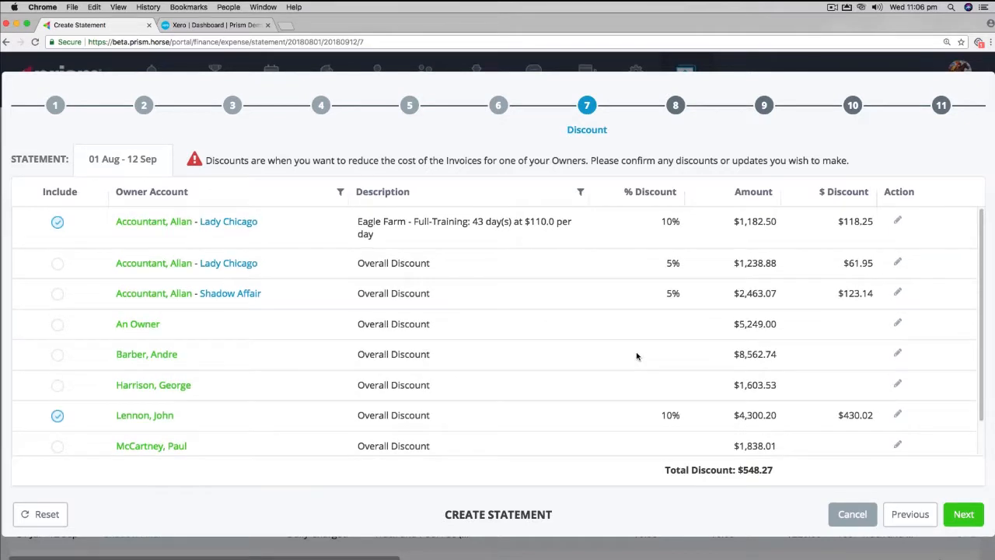
pyautogui.click(962, 515)
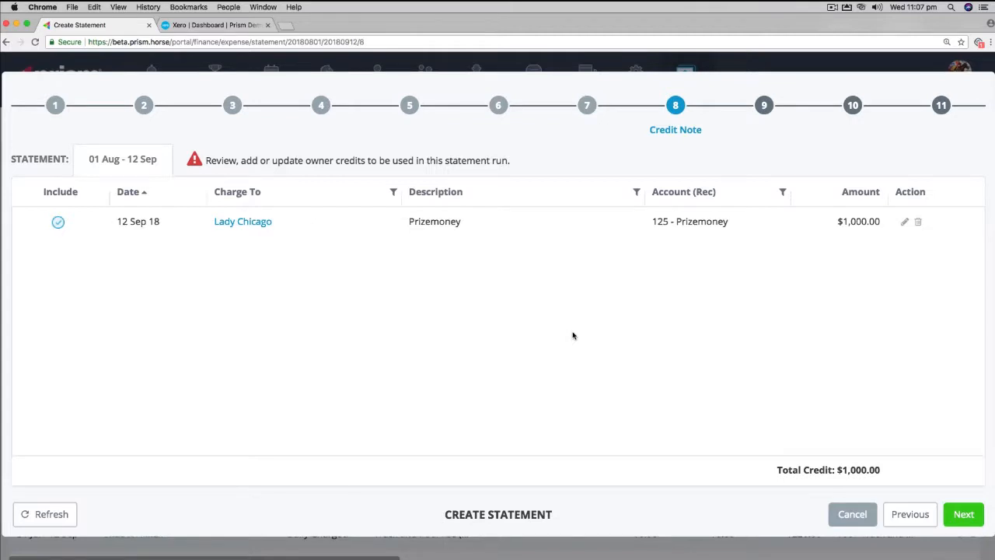
pyautogui.click(970, 514)
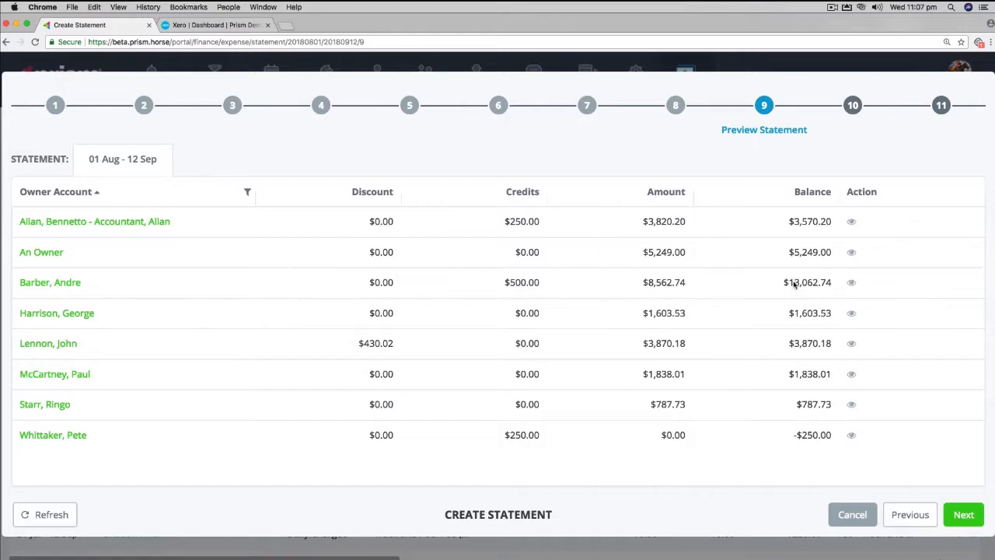
# Preview the first owner account's draft statement, examine its summary, invoice details and adjustments pages, and return to the statement list.
pyautogui.click(851, 222)
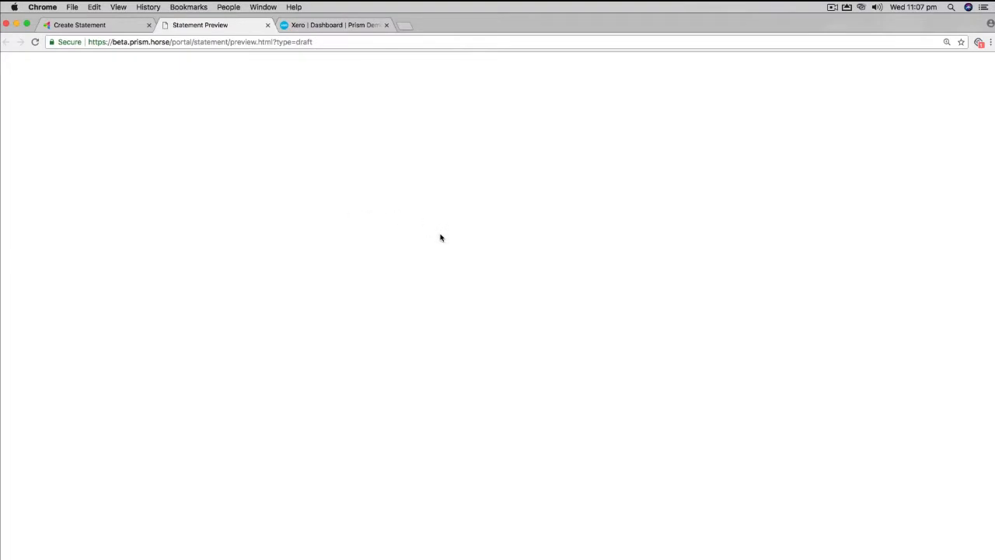
pyautogui.scroll(-3, 441, 238)
pyautogui.scroll(3, 440, 238)
pyautogui.scroll(-1, 500, 387)
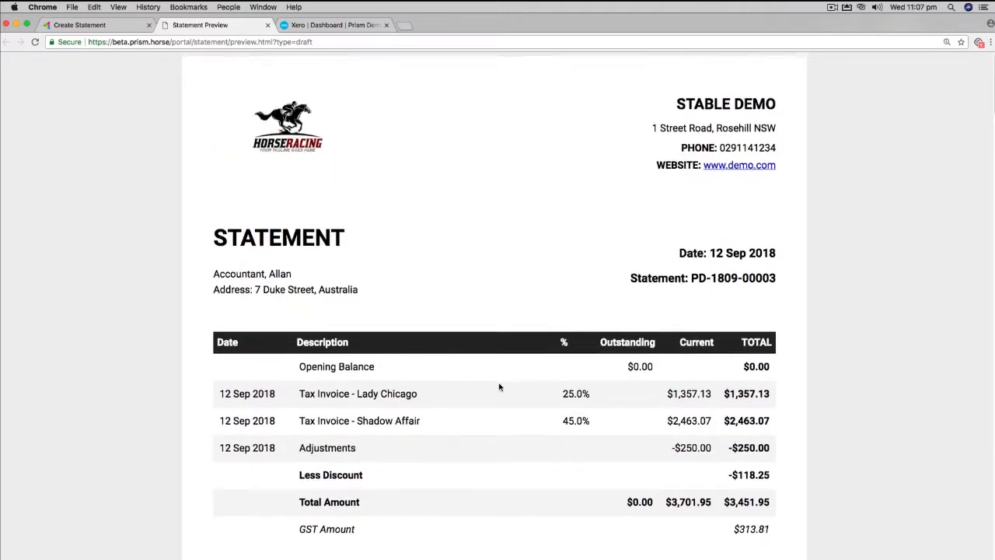
pyautogui.scroll(-2, 500, 387)
pyautogui.scroll(-12, 613, 417)
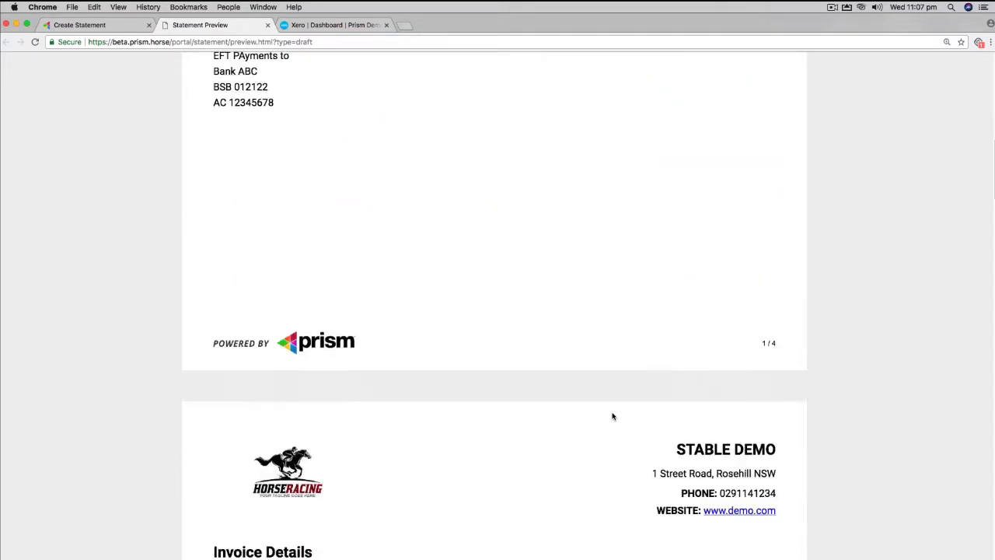
pyautogui.scroll(-20, 635, 443)
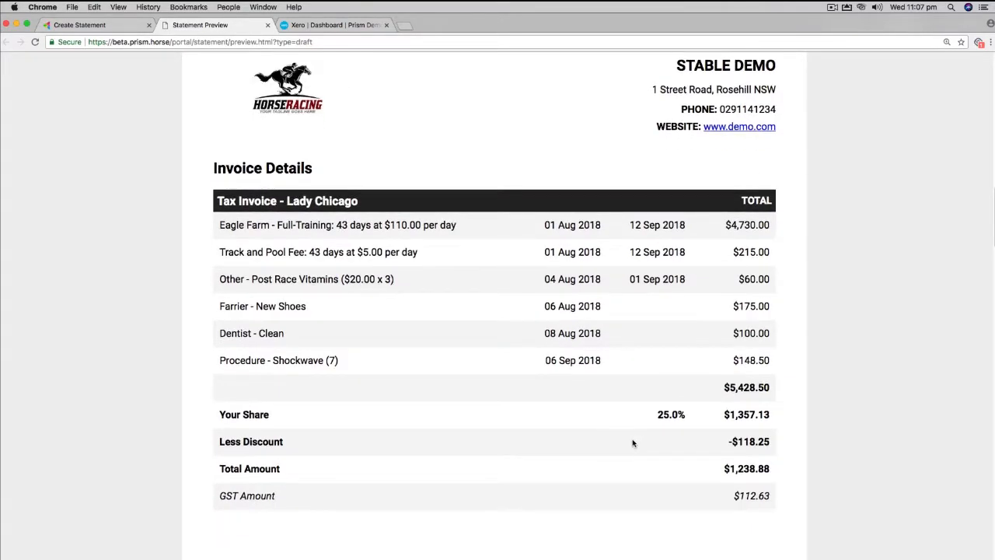
pyautogui.scroll(-8, 627, 442)
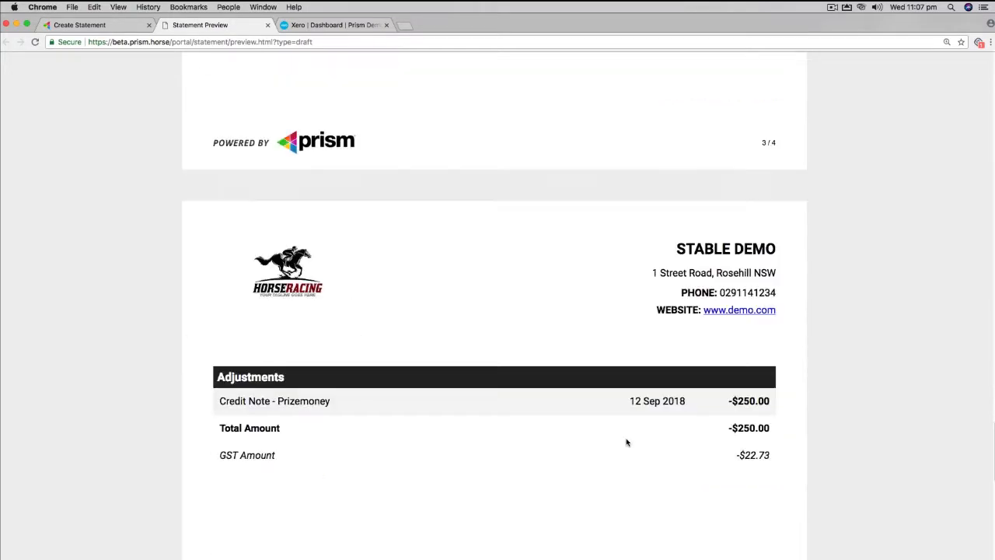
pyautogui.scroll(-5, 635, 443)
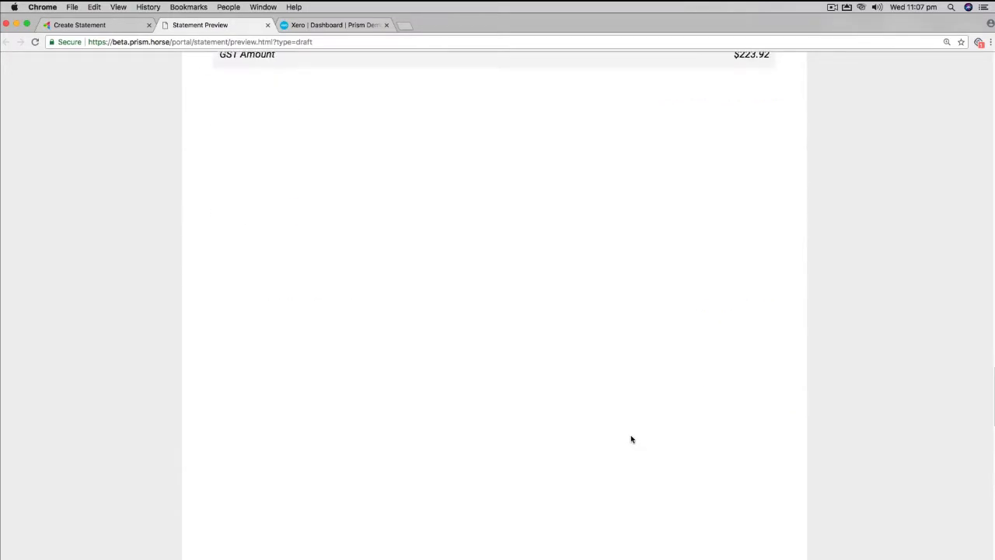
pyautogui.scroll(20, 630, 437)
pyautogui.click(105, 25)
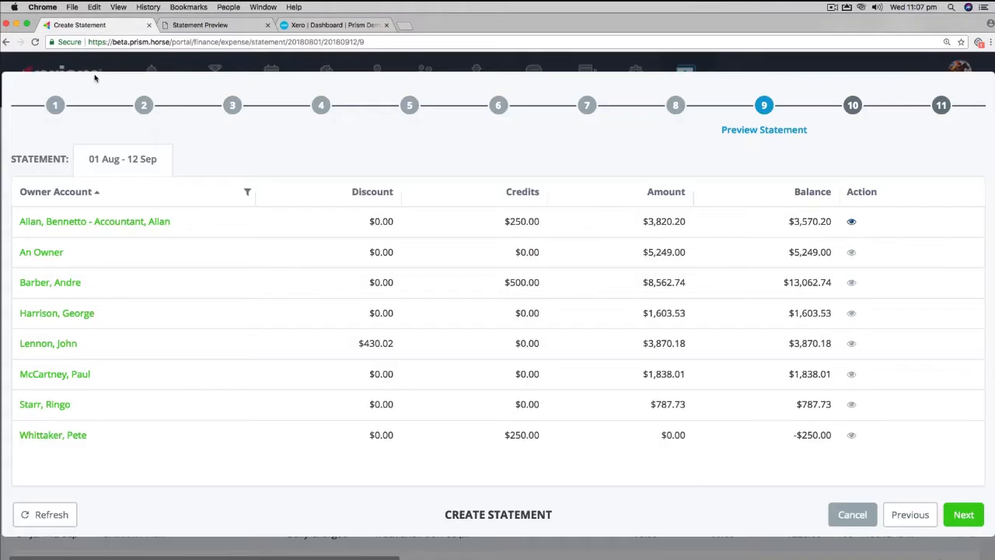
# Sort the owner accounts in descending order, filtering the list to the single owner under B before restoring all accounts.
pyautogui.click(83, 195)
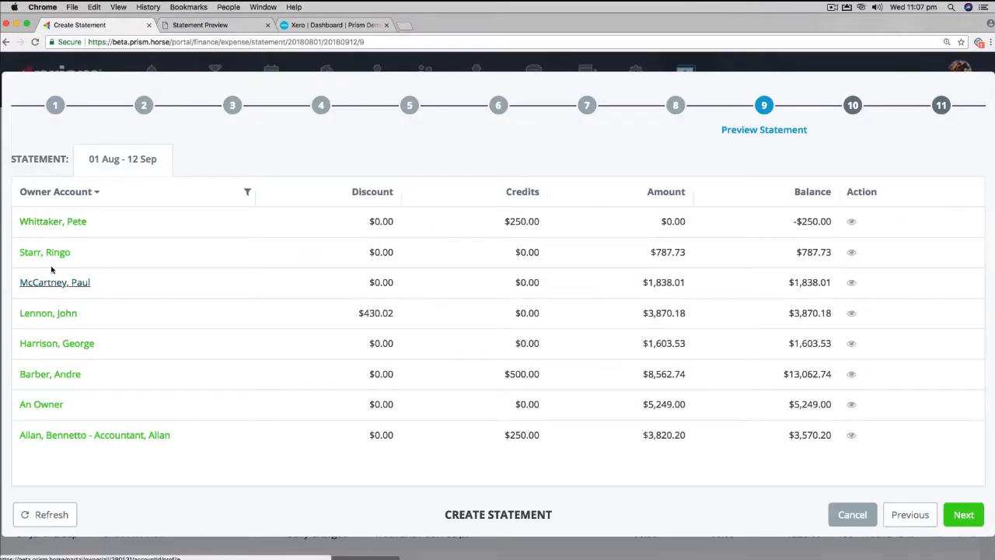
pyautogui.click(247, 192)
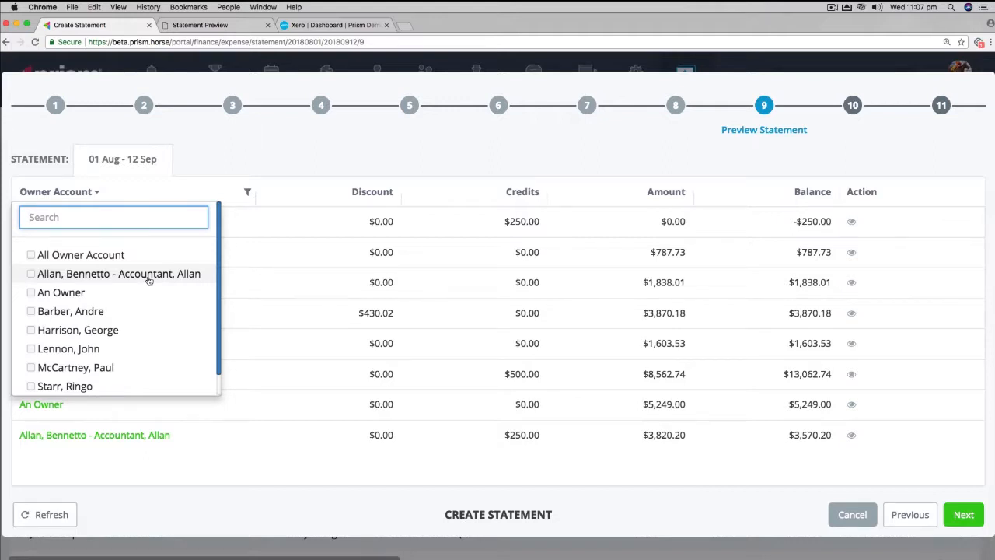
pyautogui.write('andre')
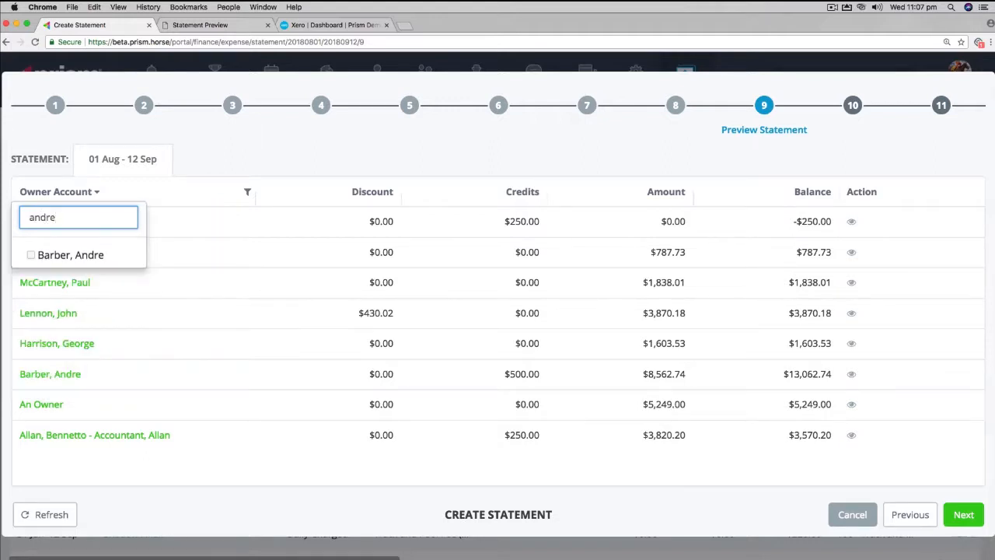
pyautogui.click(58, 255)
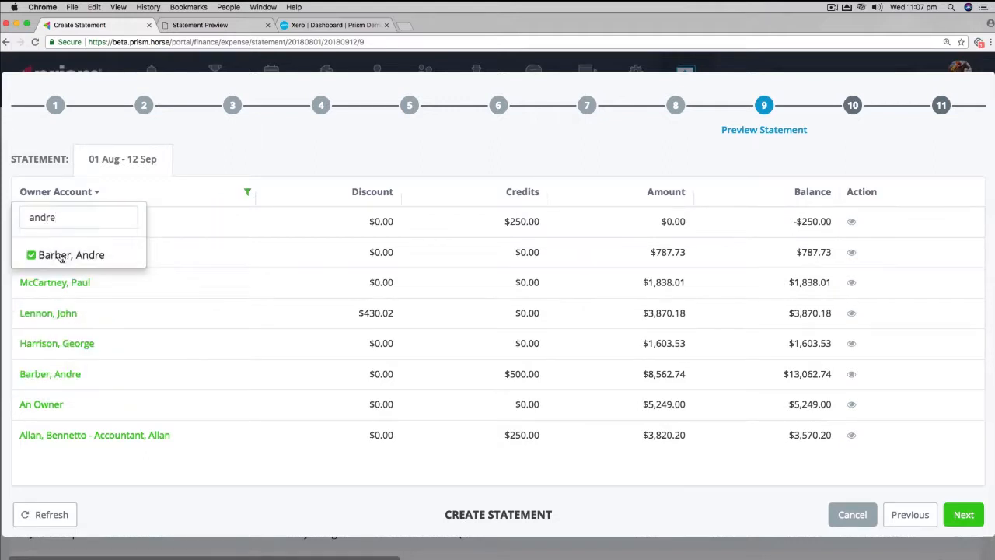
pyautogui.click(169, 220)
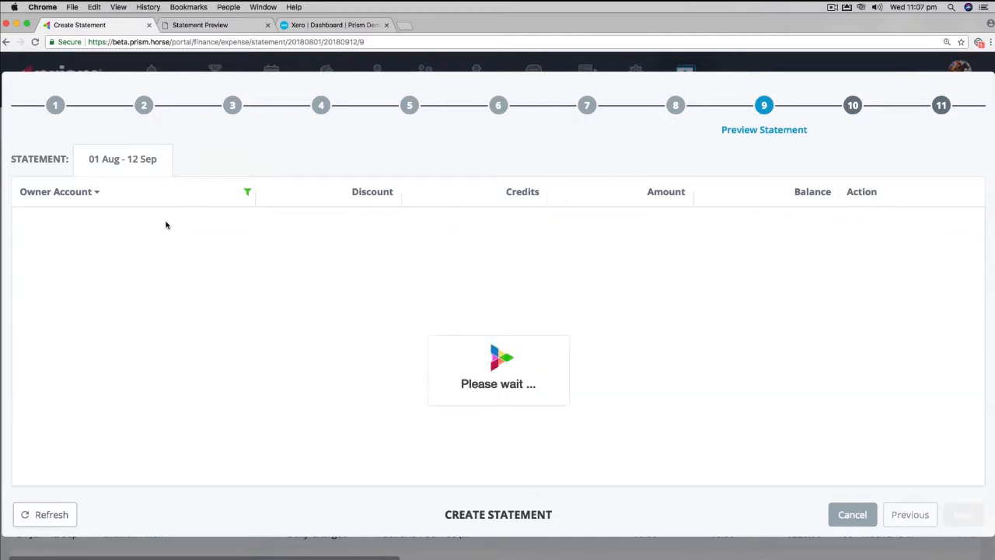
pyautogui.click(246, 193)
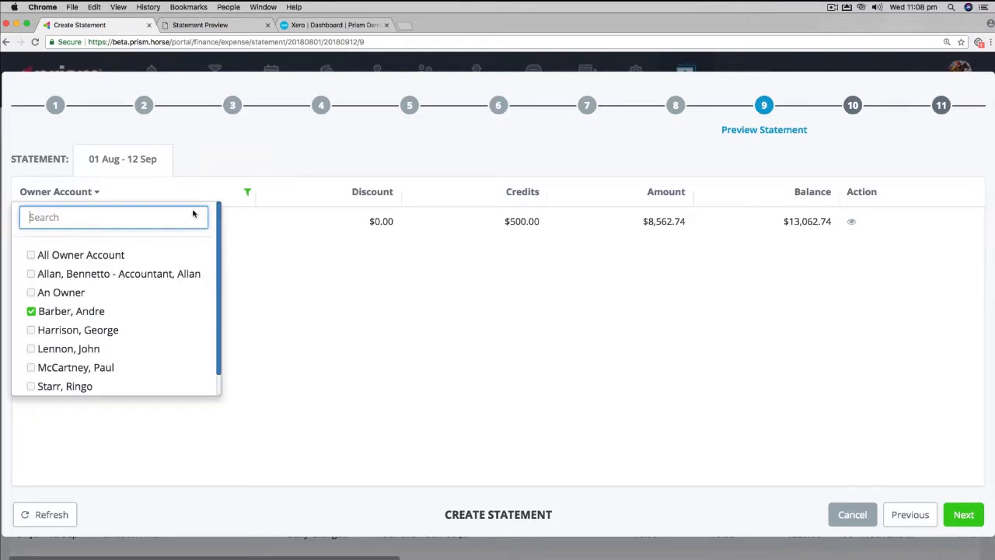
pyautogui.click(30, 255)
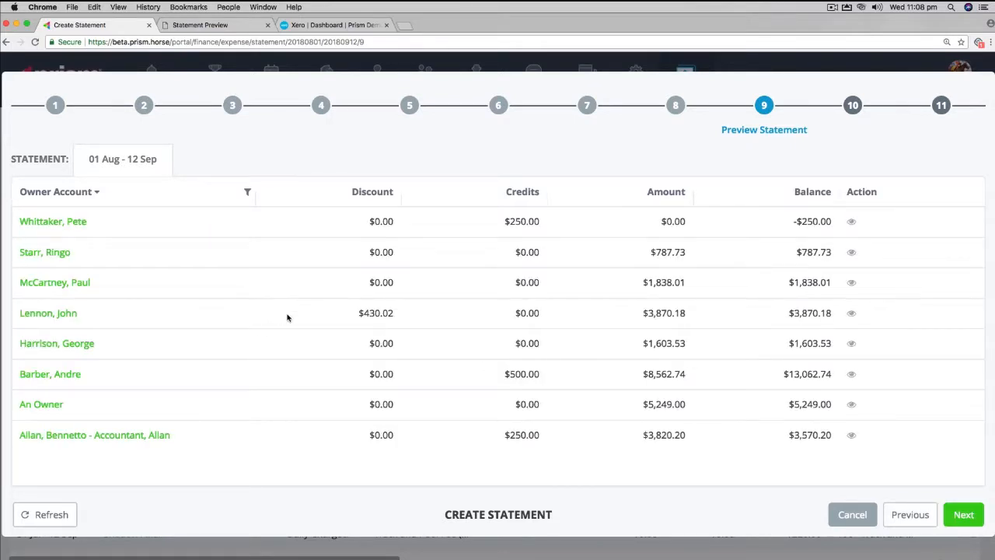
# Create all owner statements for the 01 Aug - 12 Sep period and proceed to the Email Statements stage.
pyautogui.click(963, 514)
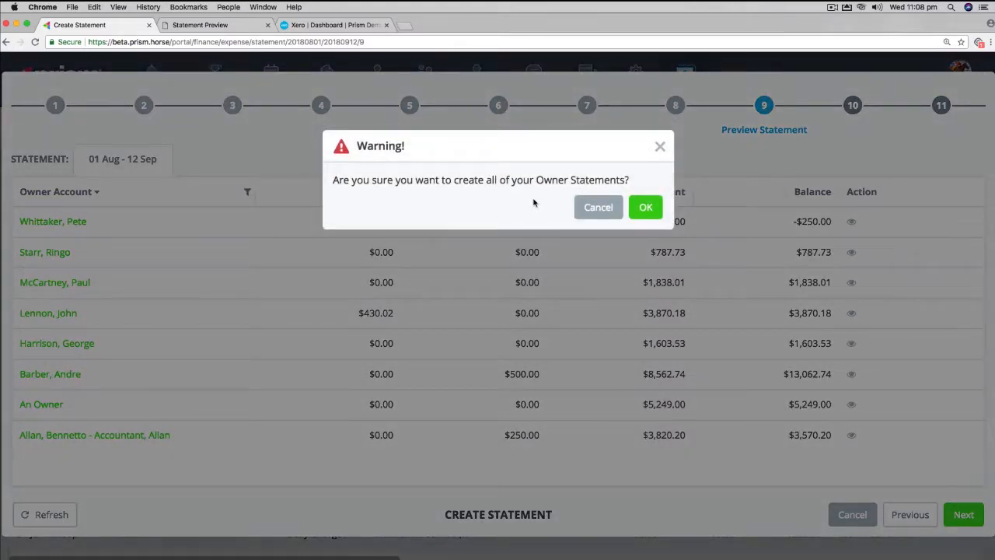
pyautogui.moveTo(434, 181); pyautogui.dragTo(596, 182)
pyautogui.click(645, 207)
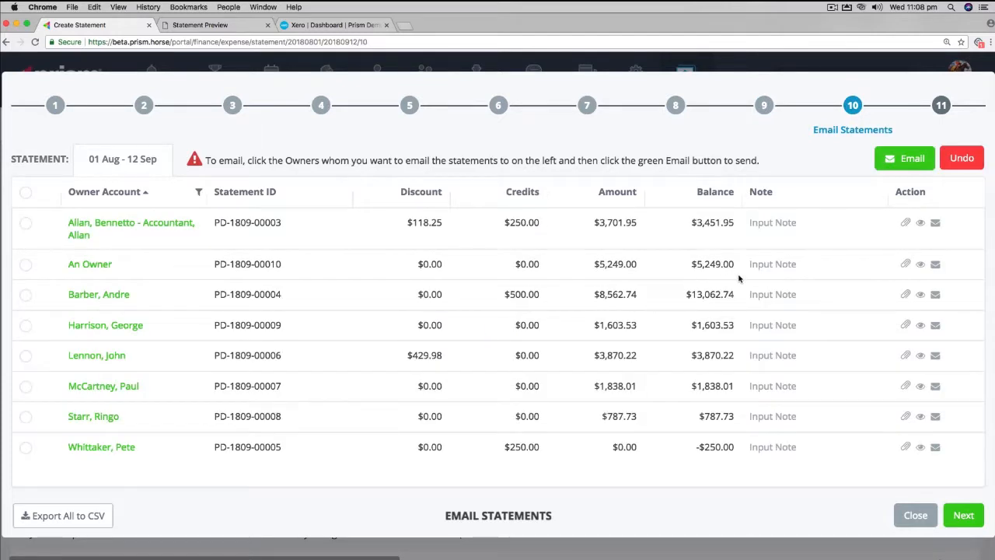
# Open the note fields of the first three owner statements in turn for editing.
pyautogui.click(765, 224)
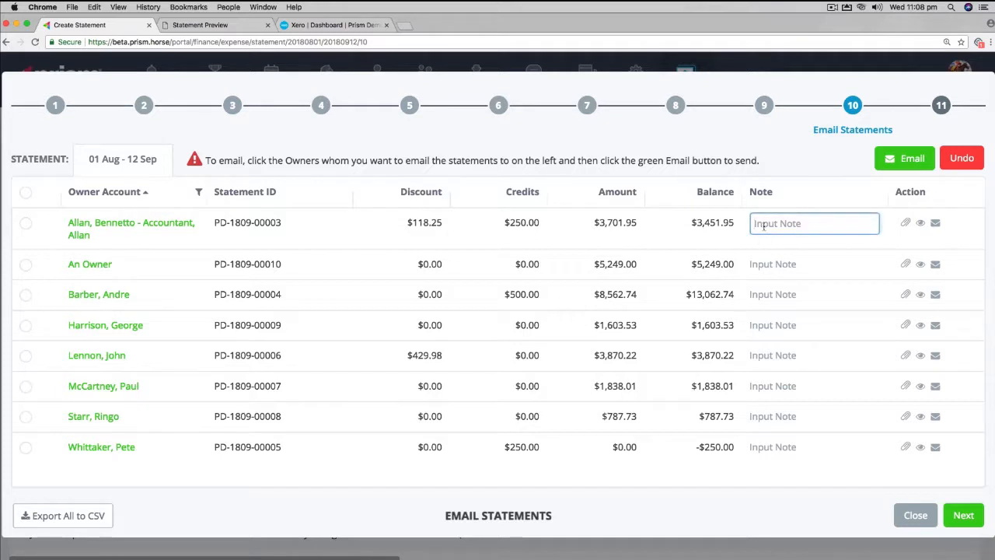
pyautogui.click(779, 268)
pyautogui.click(774, 294)
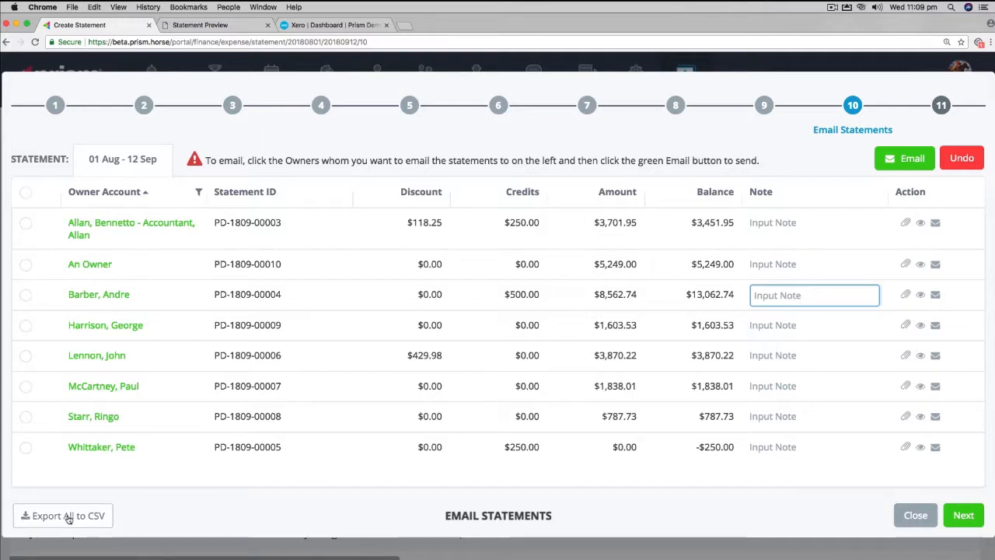
# Select all owner statements except the one with the $1,603.53 balance and email them to their owners.
pyautogui.click(26, 193)
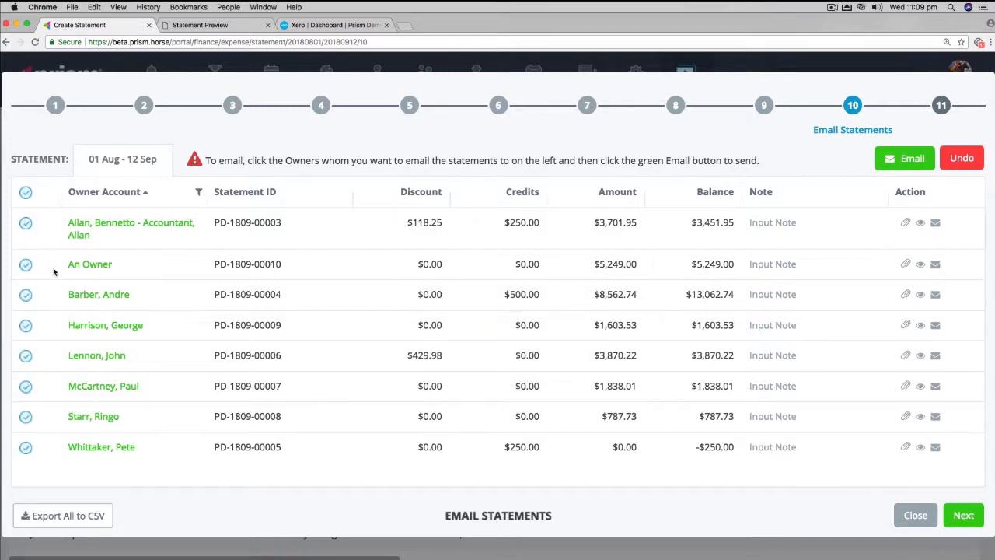
pyautogui.click(25, 325)
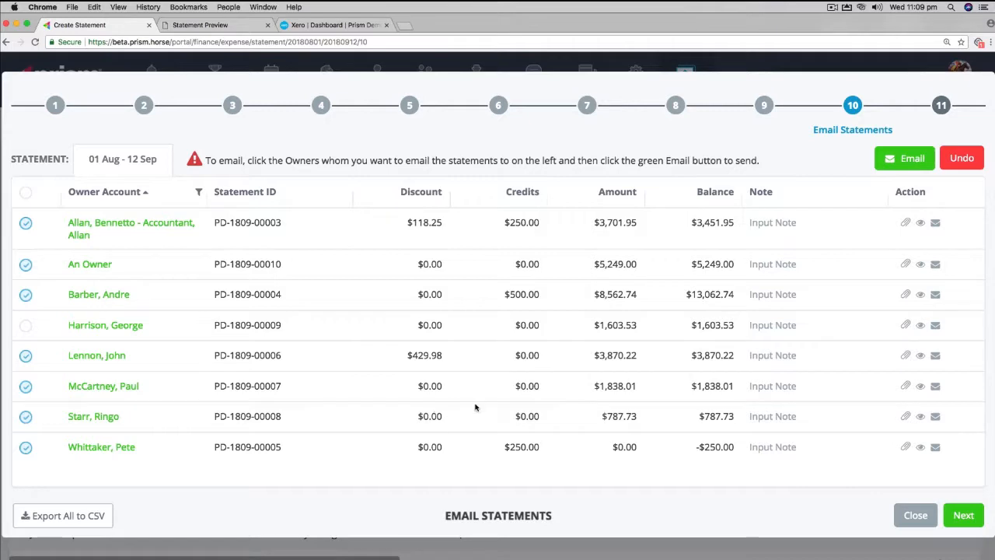
pyautogui.click(906, 159)
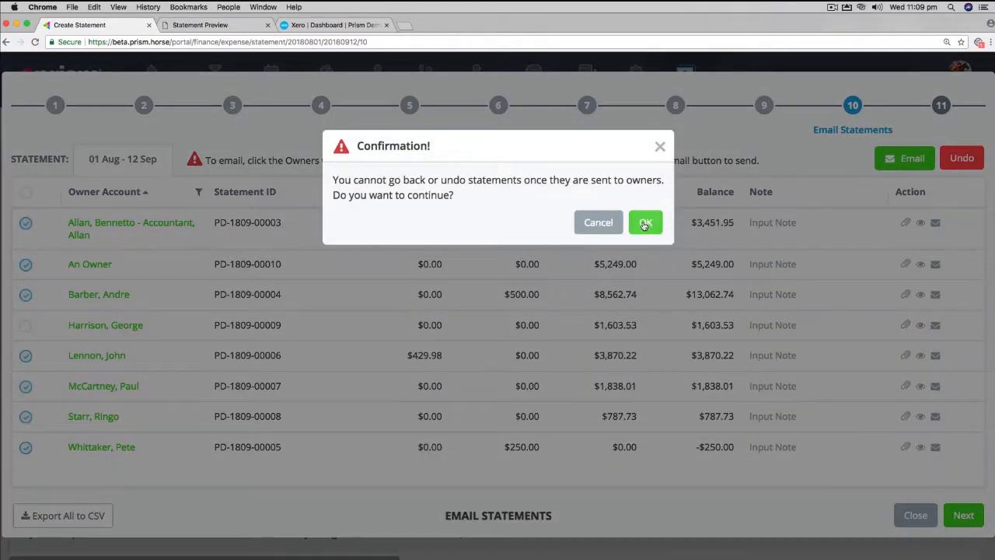
pyautogui.click(643, 224)
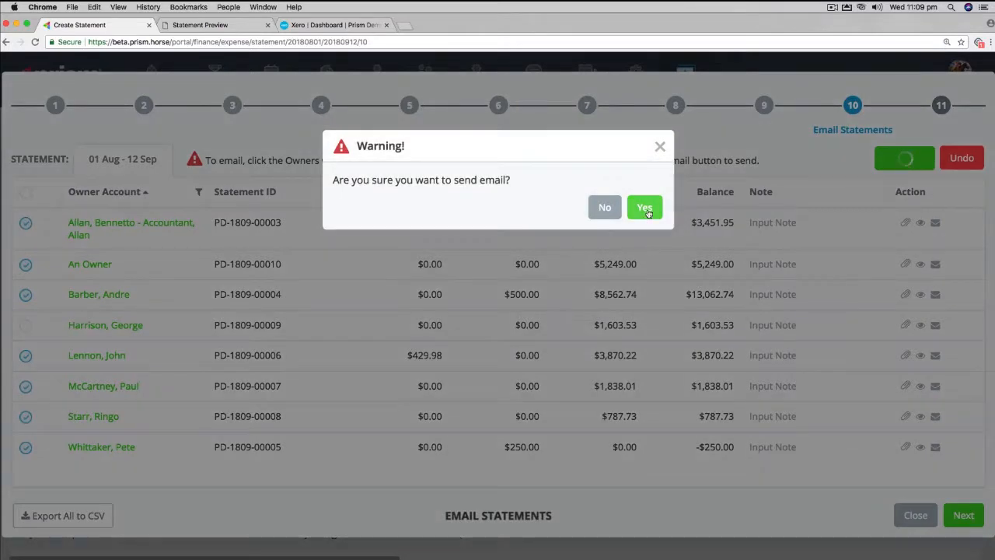
pyautogui.click(645, 209)
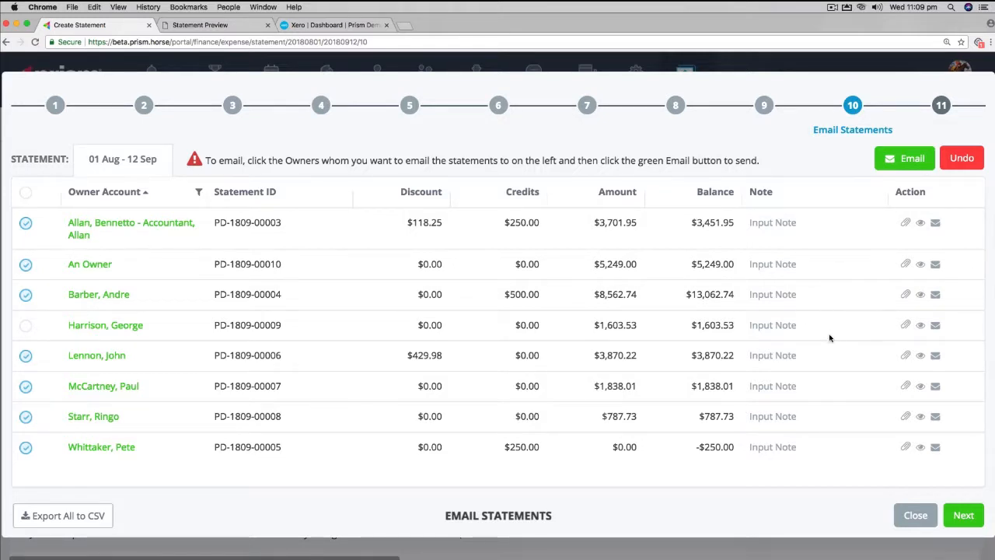
# Continue to the Syncing stage, finish the statement process with a sync to Xero, and dismiss the completion notice.
pyautogui.click(960, 516)
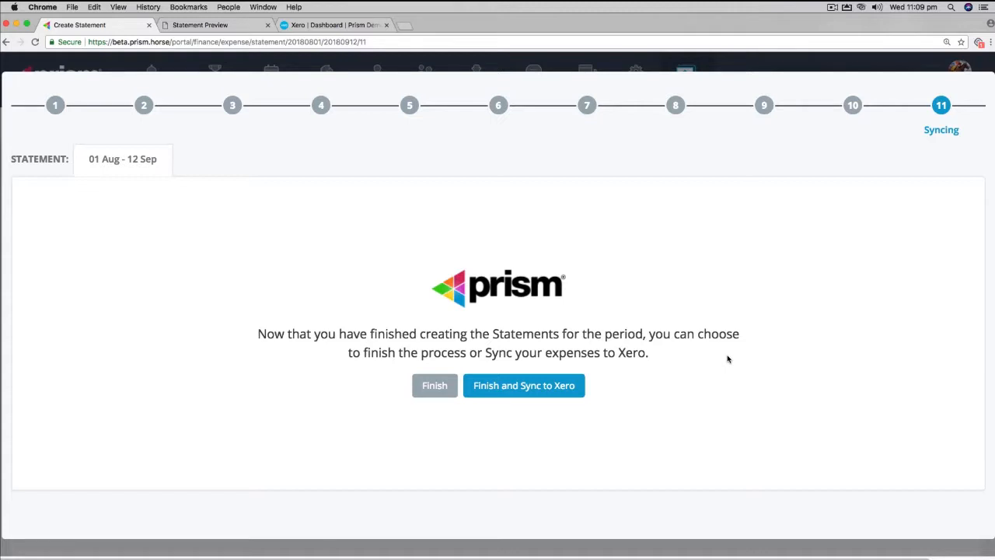
pyautogui.click(526, 387)
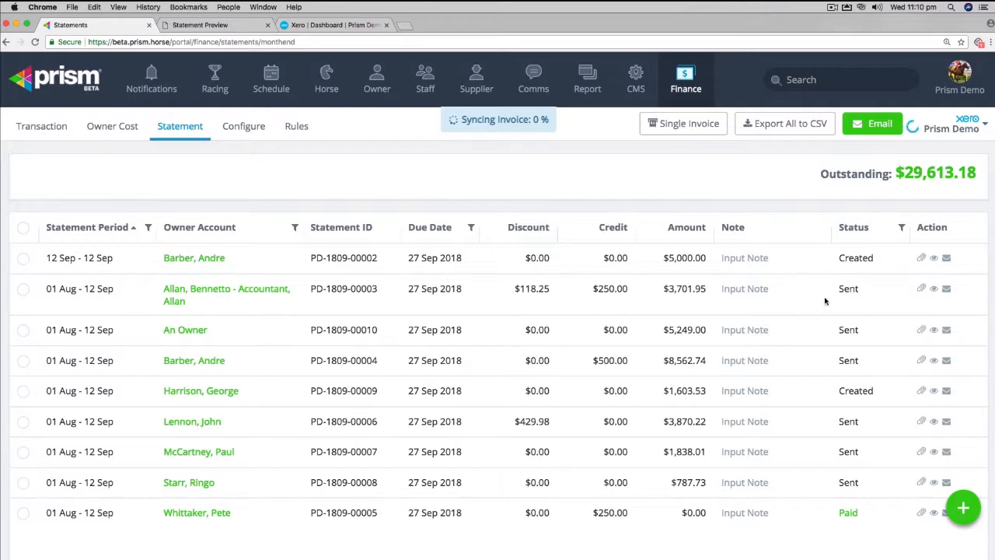
pyautogui.moveTo(848, 288)
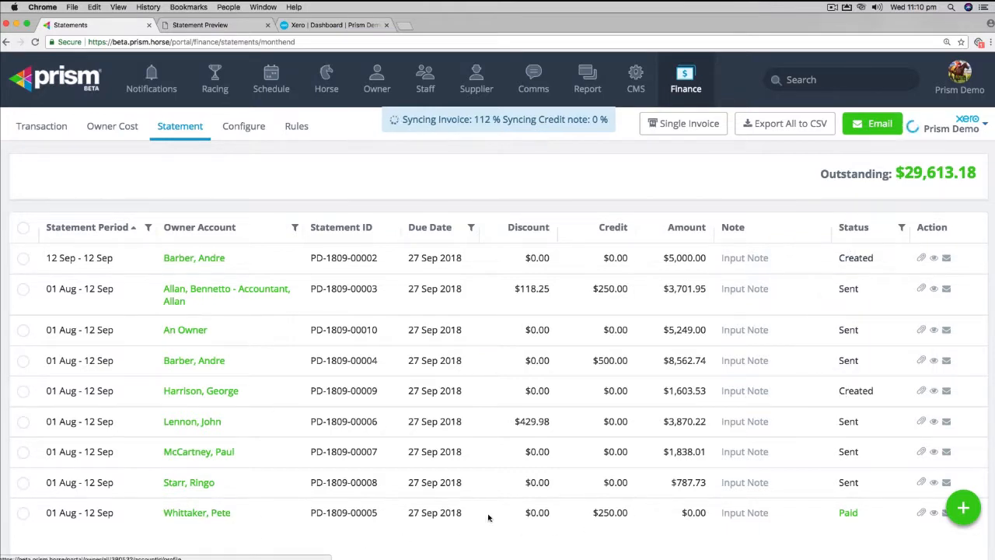
pyautogui.moveTo(848, 513)
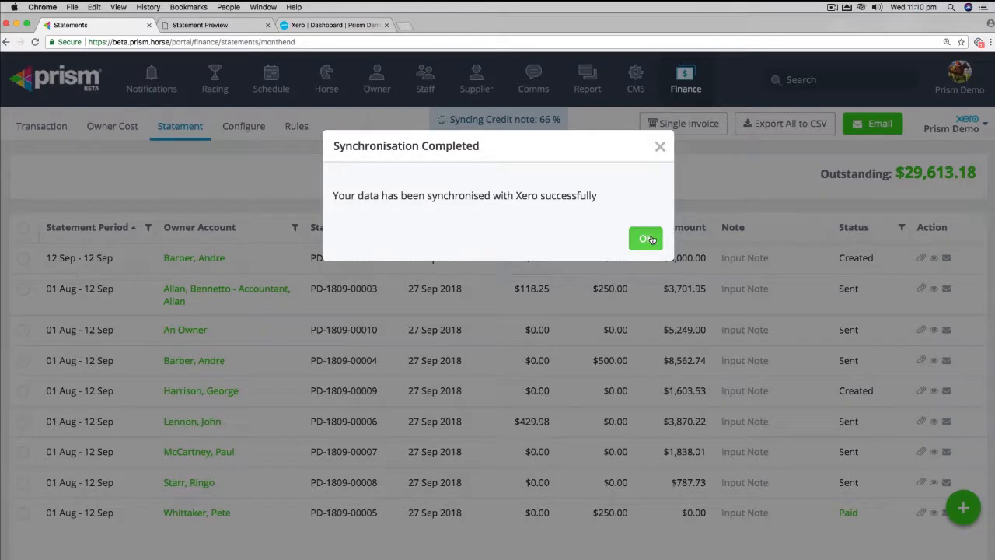
pyautogui.click(645, 238)
# Email the unsent $5,000.00 statement for the 12 Sep - 12 Sep period to its owner.
pyautogui.moveTo(855, 391)
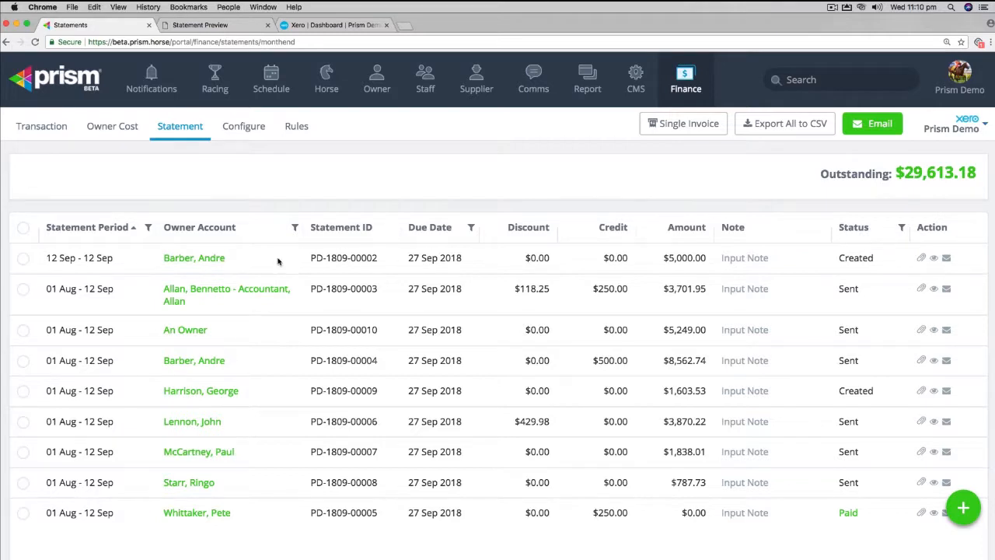
pyautogui.moveTo(325, 261); pyautogui.dragTo(782, 275)
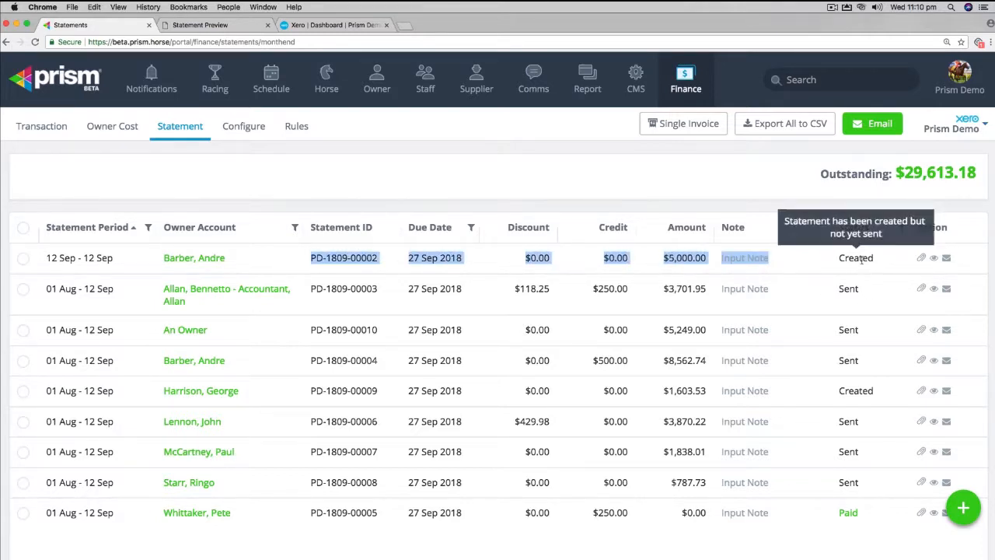
pyautogui.click(946, 259)
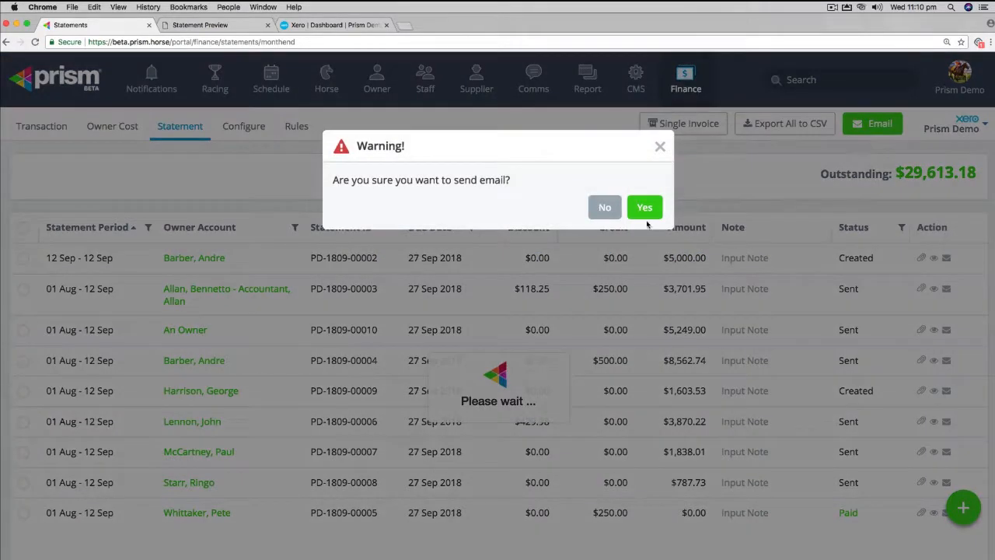
pyautogui.click(645, 208)
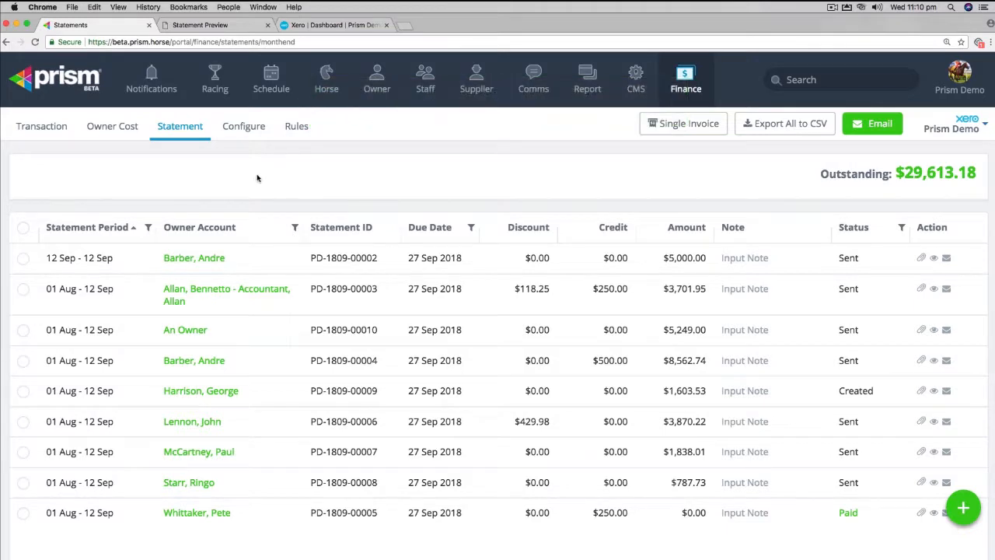
# View the Owner Cost expenses of the owner listed under B for 01 Aug 2018 to 12 Sep 2018.
pyautogui.click(127, 128)
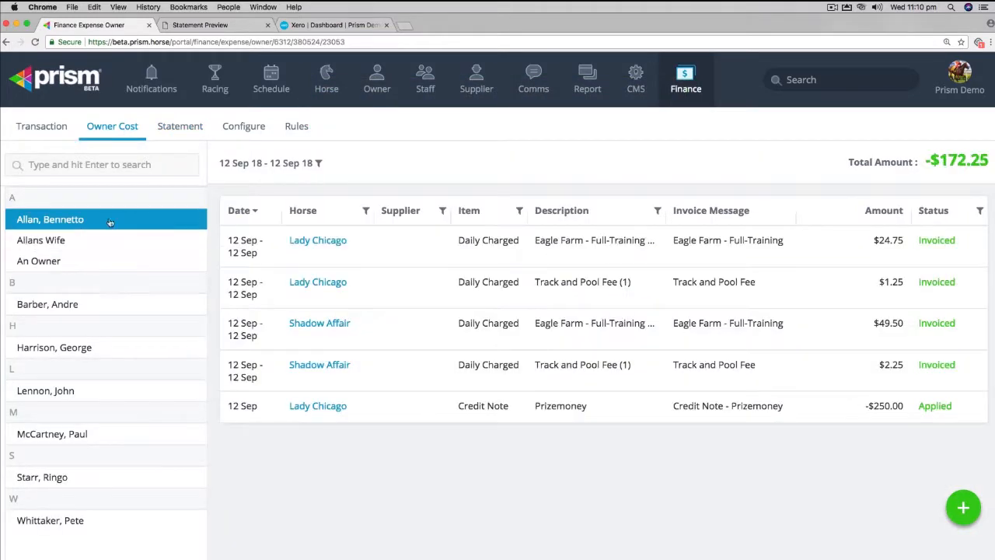
pyautogui.click(48, 306)
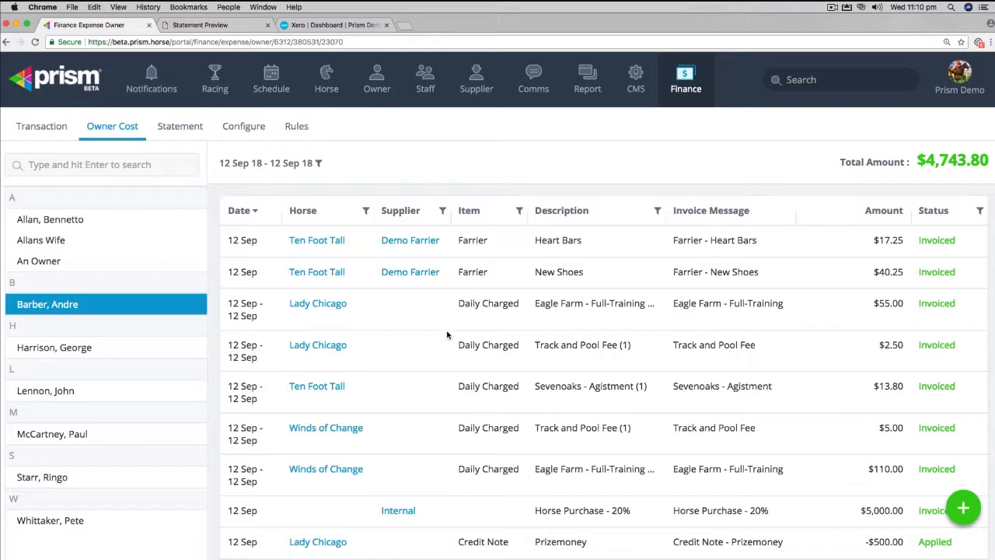
pyautogui.click(318, 164)
pyautogui.click(250, 189)
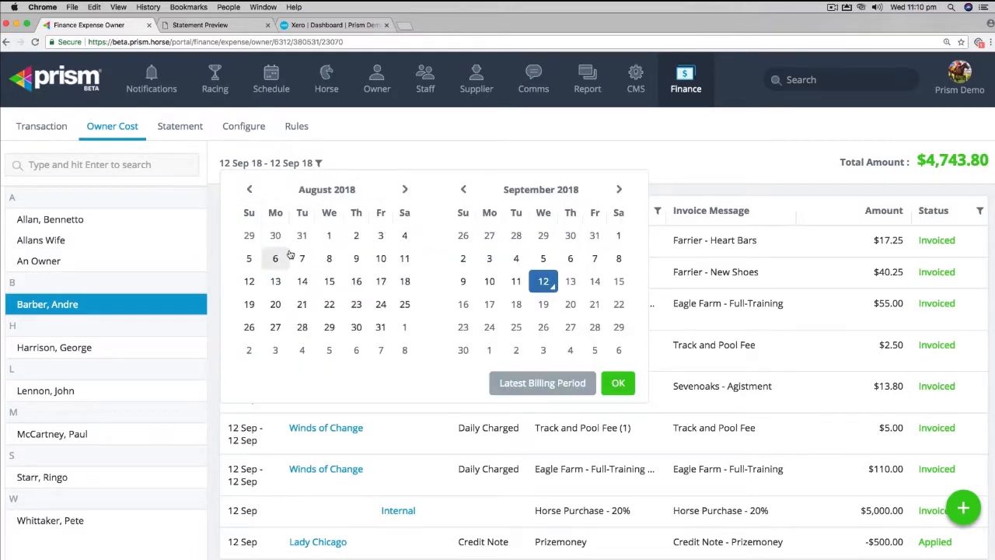
pyautogui.click(329, 234)
pyautogui.click(618, 382)
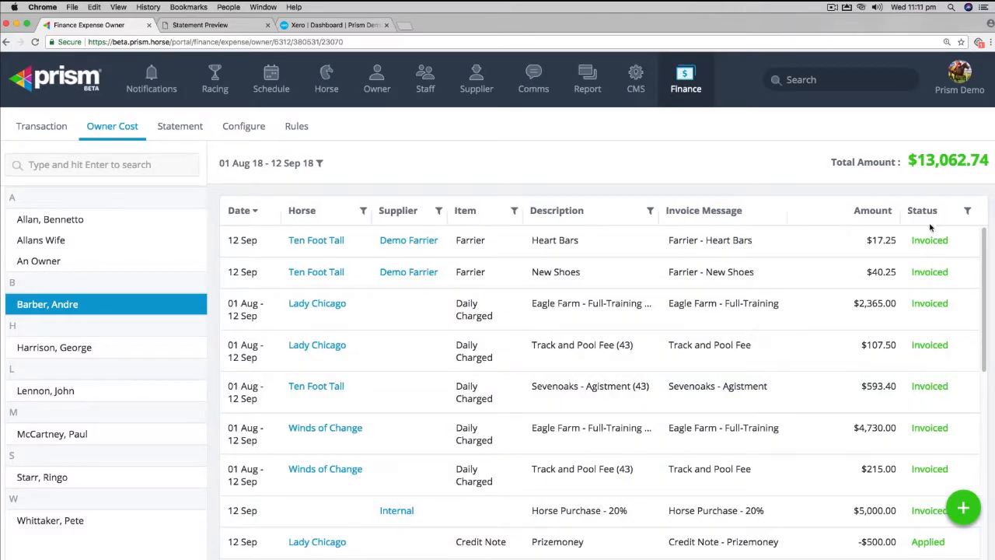
# Check the status of each cost charged to the owner listed under B, through to the earliest August entries.
pyautogui.scroll(-5, 916, 399)
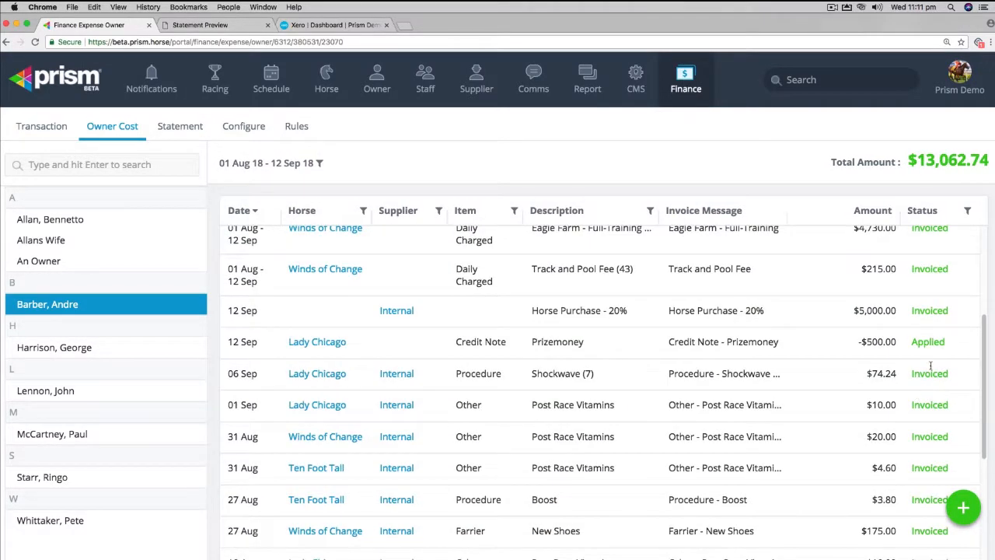
pyautogui.scroll(-6, 827, 360)
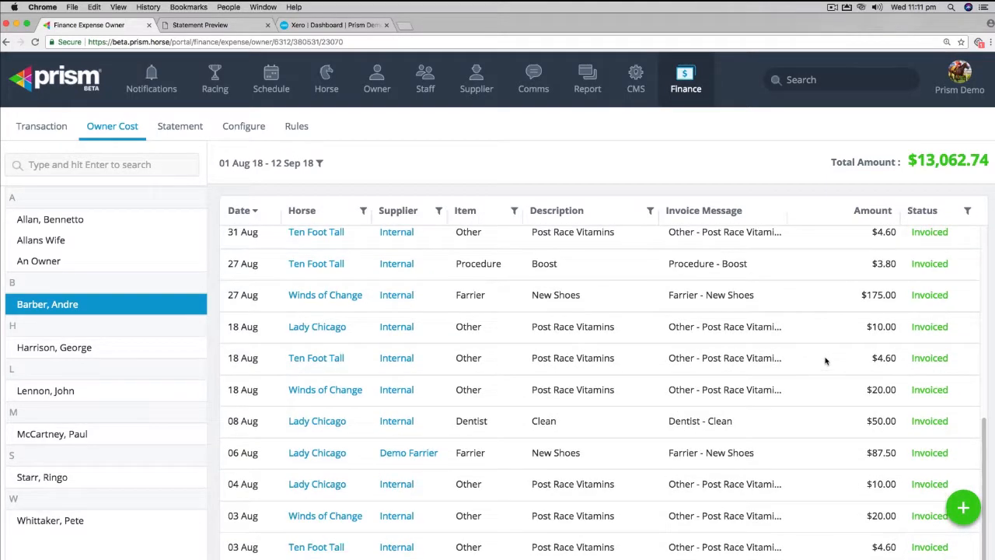
pyautogui.scroll(10, 816, 357)
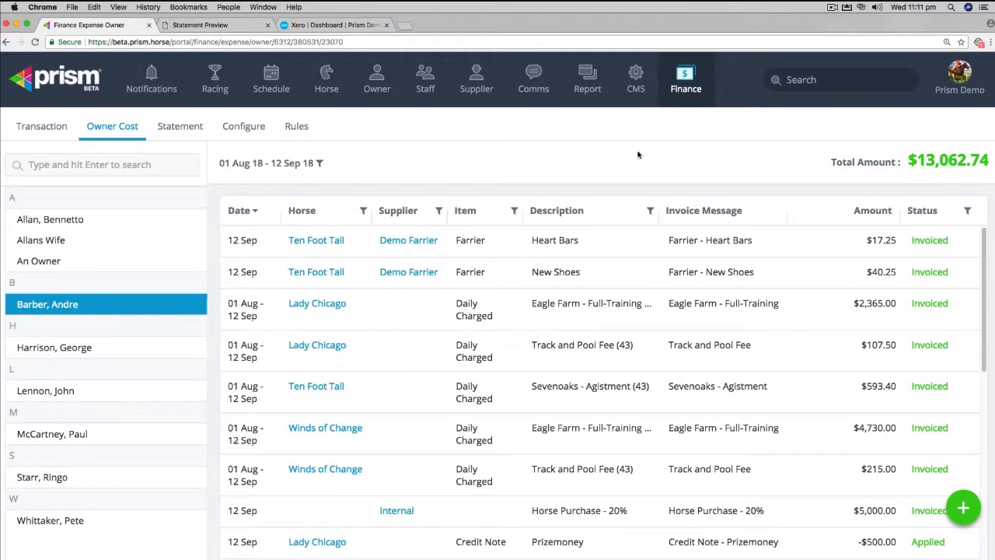
# View the statements and credits in the account history of the owner listed under B, and return to the Finance transactions.
pyautogui.click(377, 99)
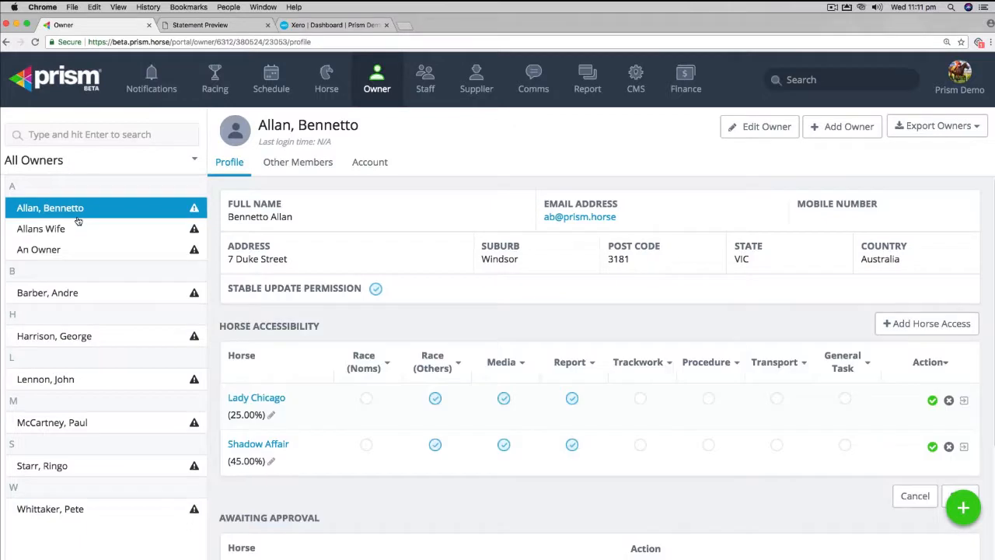
pyautogui.click(57, 299)
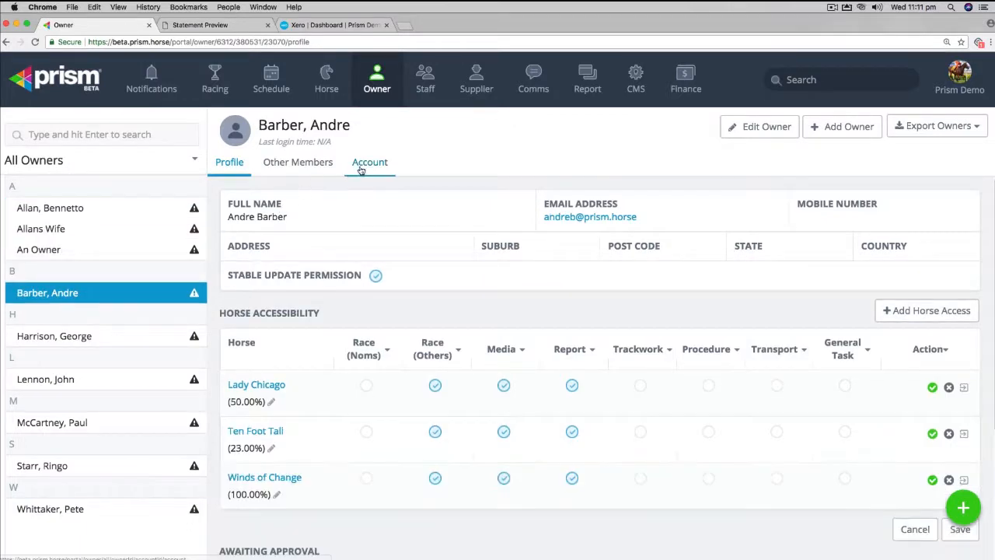
pyautogui.click(361, 170)
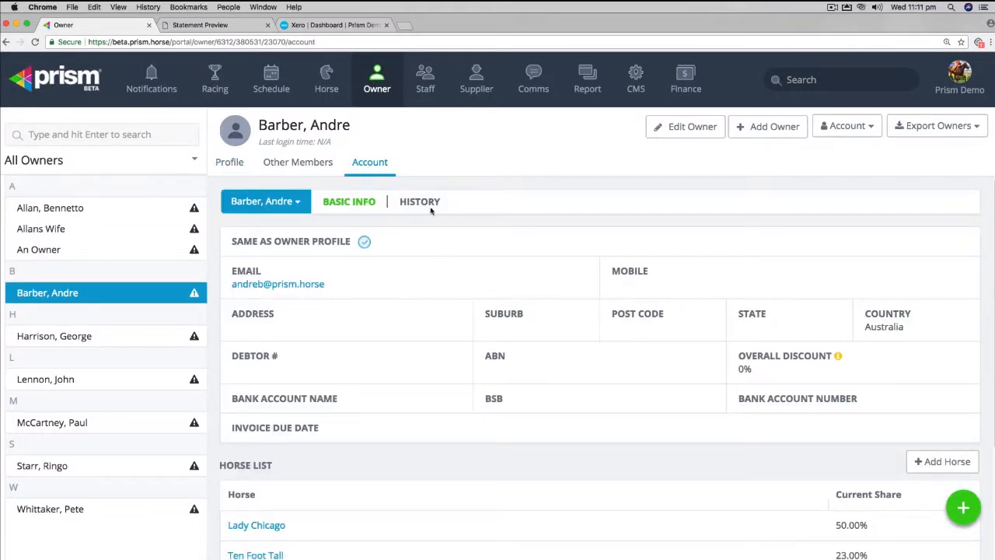
pyautogui.click(424, 203)
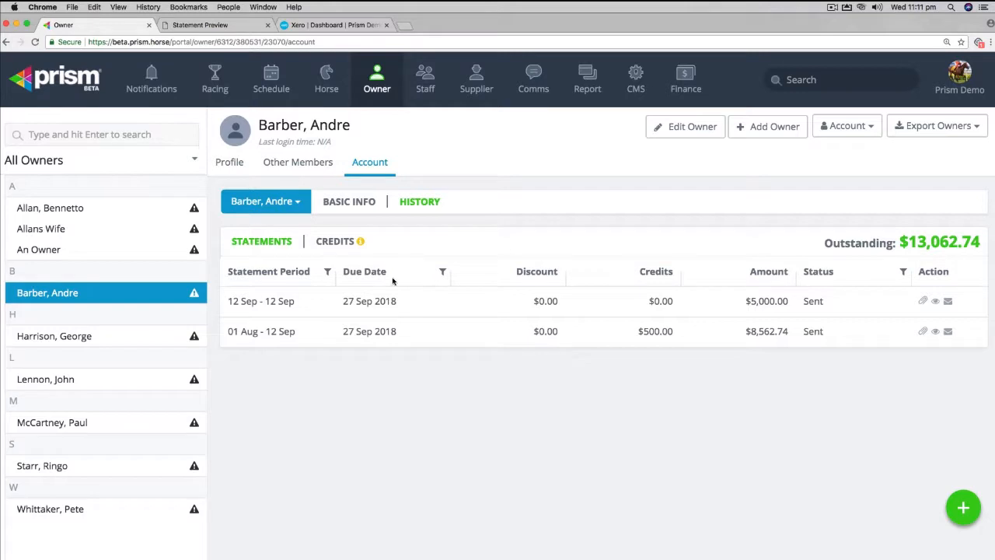
pyautogui.click(342, 241)
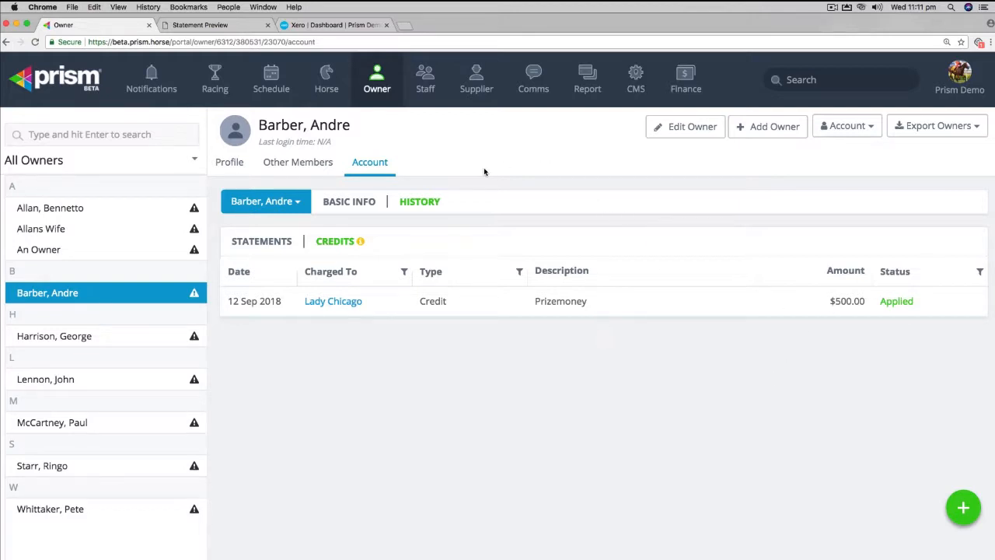
pyautogui.click(674, 75)
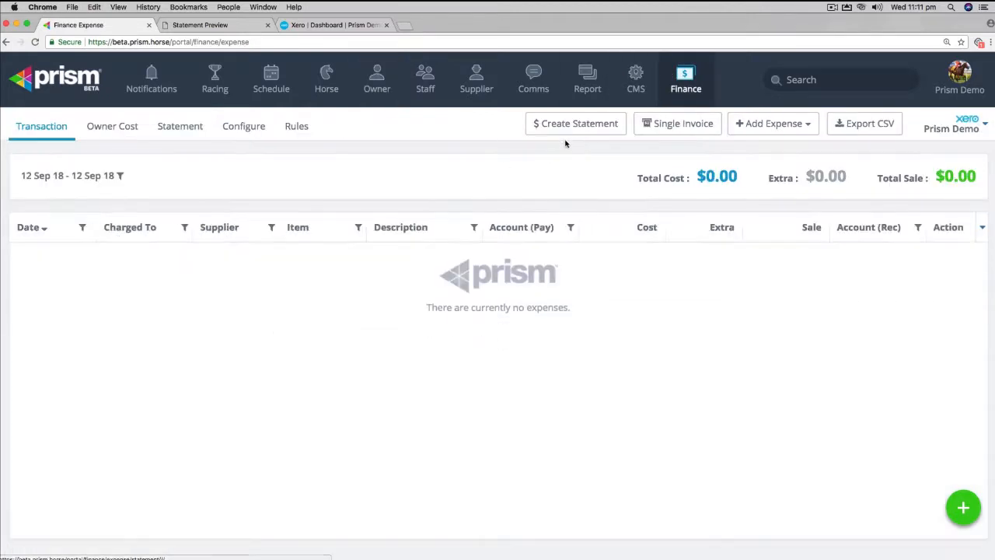
# Switch to Xero, reload its dashboard, and review the sales invoices awaiting payment.
pyautogui.click(351, 26)
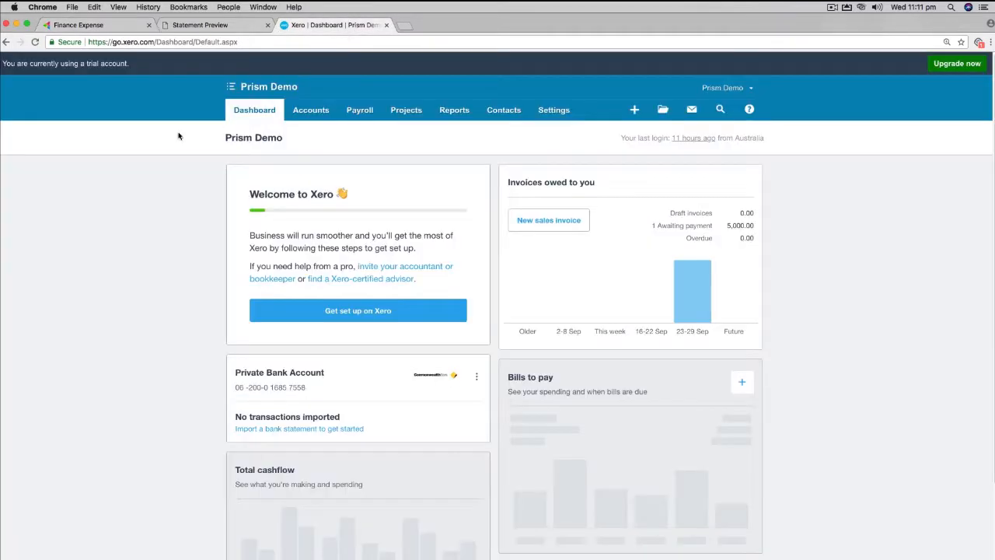
pyautogui.click(35, 42)
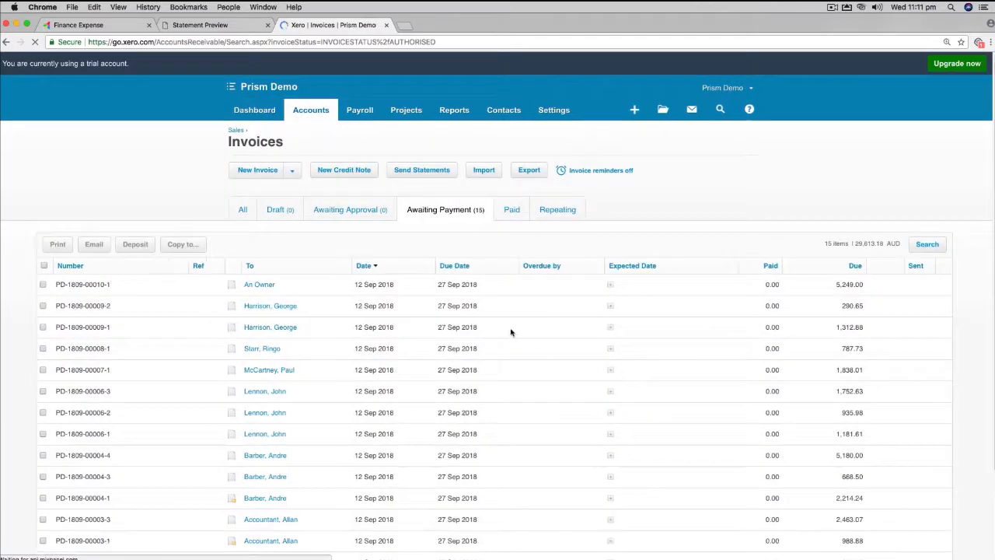
pyautogui.scroll(-3, 304, 415)
pyautogui.scroll(2, 304, 416)
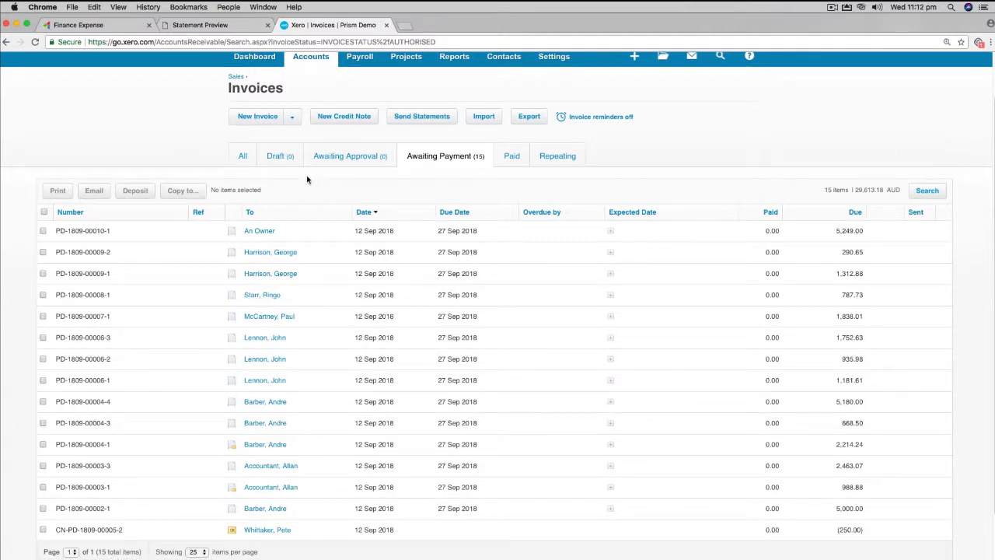
# Return to the Xero dashboard and open the supplier bills awaiting payment.
pyautogui.click(245, 159)
pyautogui.click(245, 113)
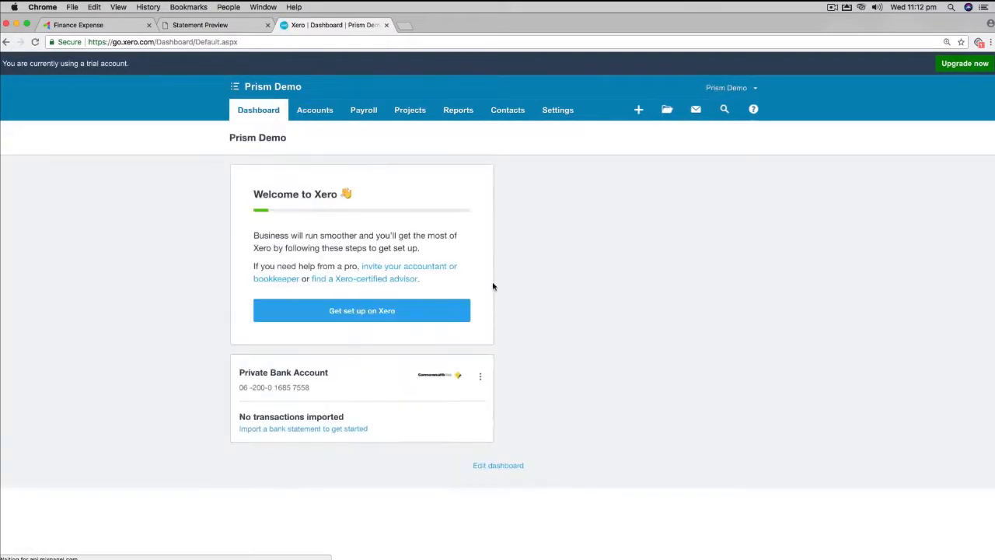
pyautogui.scroll(-1, 808, 345)
pyautogui.click(702, 403)
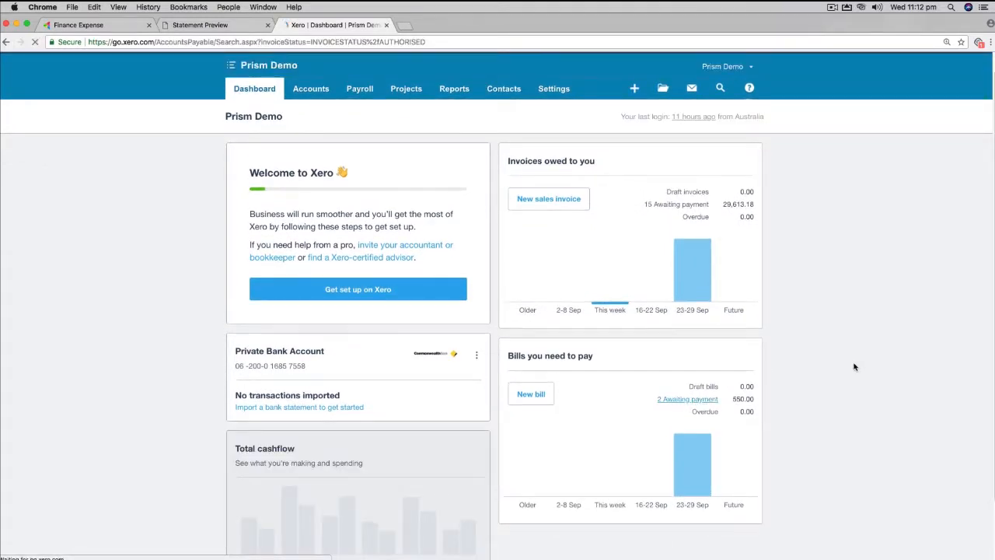